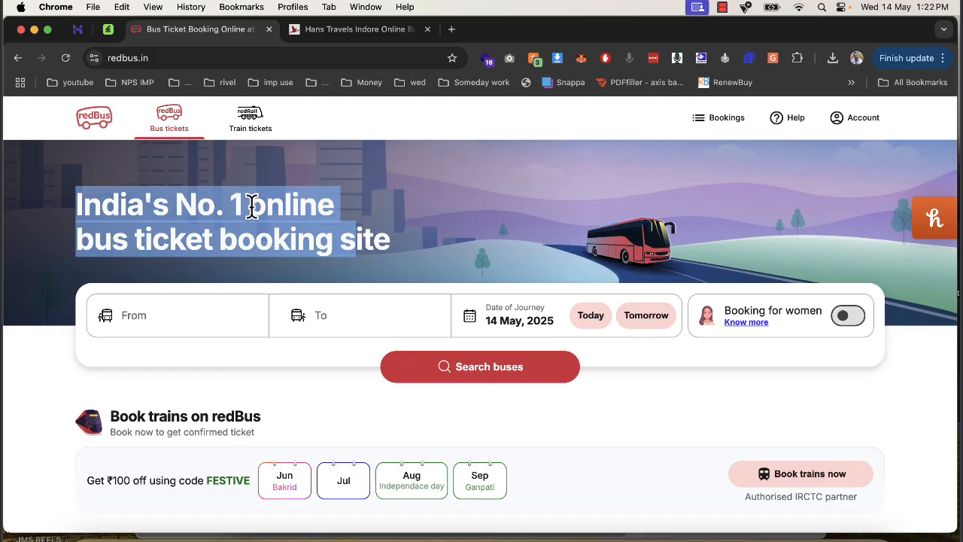
- Look over the redBus home page and the Hans Travels home page as examples of bus booking websites
{"action": "scroll", "coordinate": [467, 280], "scroll_direction": "down", "scroll_amount": 2}
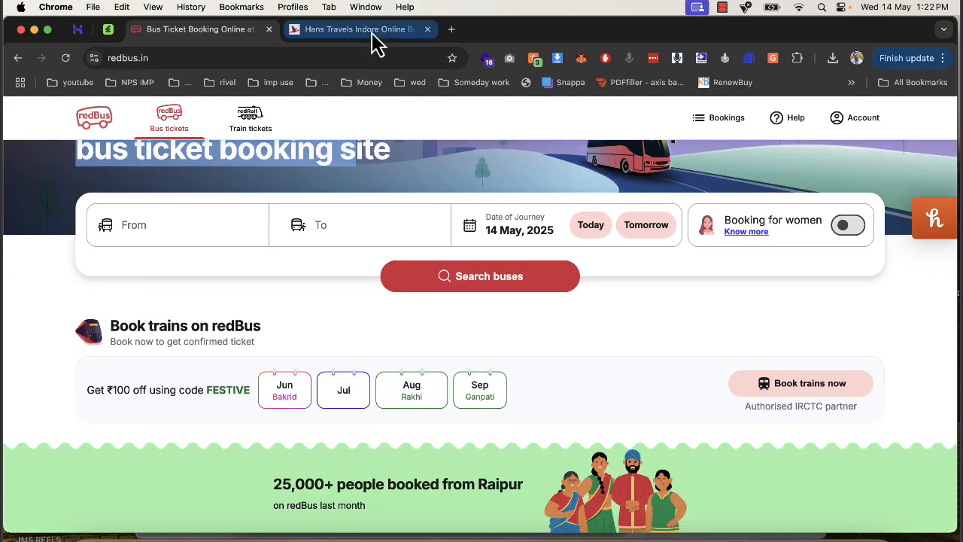
{"action": "scroll", "coordinate": [180, 257], "scroll_direction": "up", "scroll_amount": 2}
{"action": "left_click", "coordinate": [304, 30]}
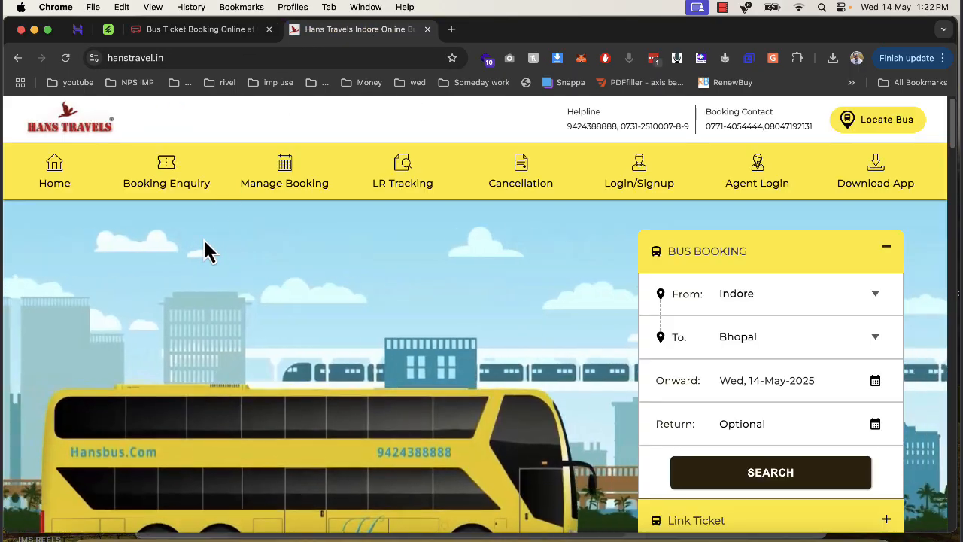
{"action": "scroll", "coordinate": [322, 219], "scroll_direction": "down", "scroll_amount": 1}
{"action": "scroll", "coordinate": [421, 301], "scroll_direction": "down", "scroll_amount": 5}
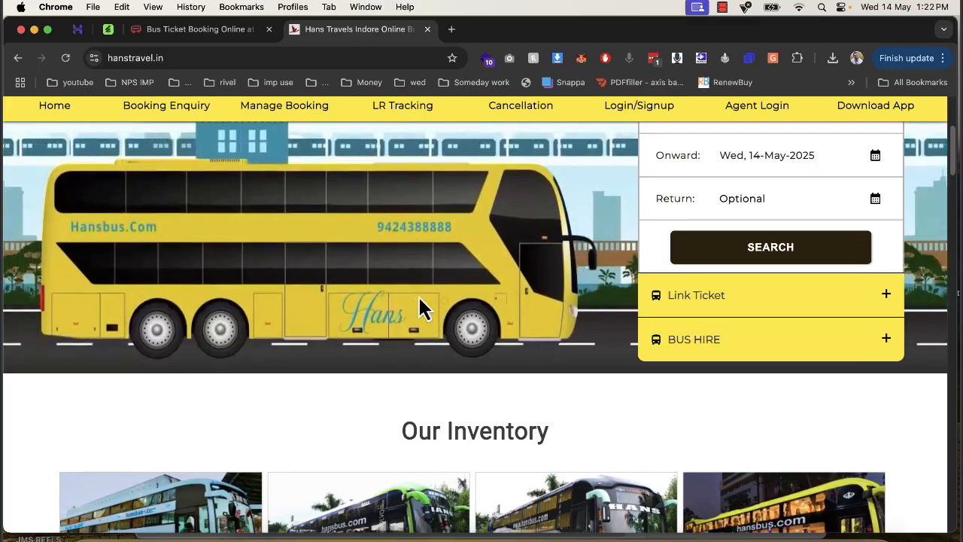
{"action": "scroll", "coordinate": [583, 244], "scroll_direction": "down", "scroll_amount": 4}
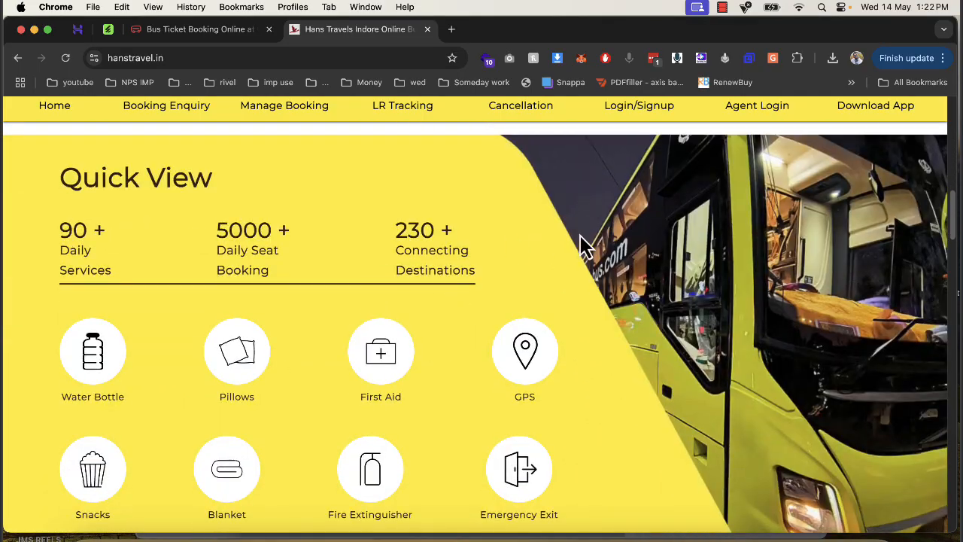
{"action": "scroll", "coordinate": [354, 267], "scroll_direction": "up", "scroll_amount": 10}
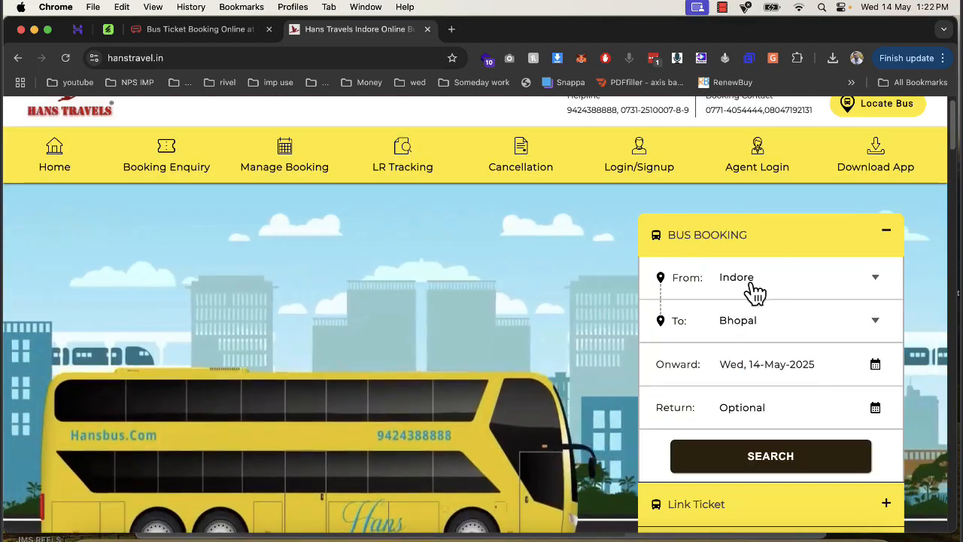
- Search Hans Travels buses from Indore to Bhopal for 14 May 2025 and select berth 31 on the 15:00 bus
{"action": "left_click", "coordinate": [768, 465]}
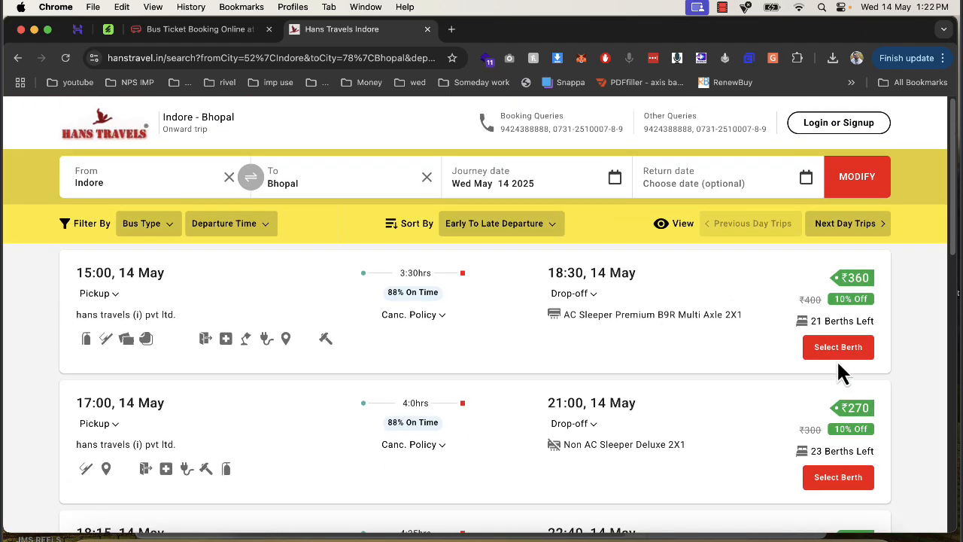
{"action": "left_click", "coordinate": [837, 350]}
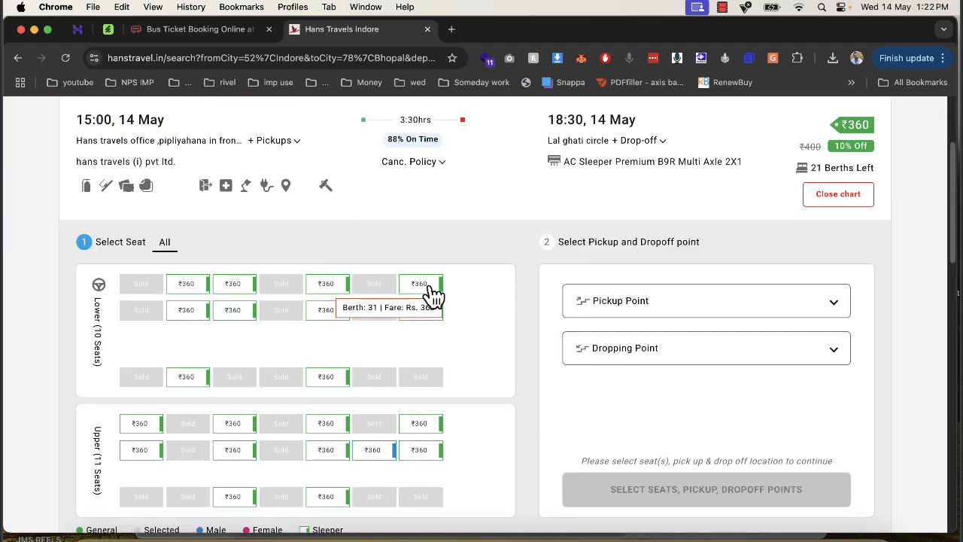
{"action": "left_click", "coordinate": [423, 286]}
- Set the 15:00 Hans travels office pickup and the 19:00 Bhopal,isbt dropping point, and continue to the passenger details
{"action": "left_click", "coordinate": [681, 316]}
{"action": "left_click", "coordinate": [666, 365]}
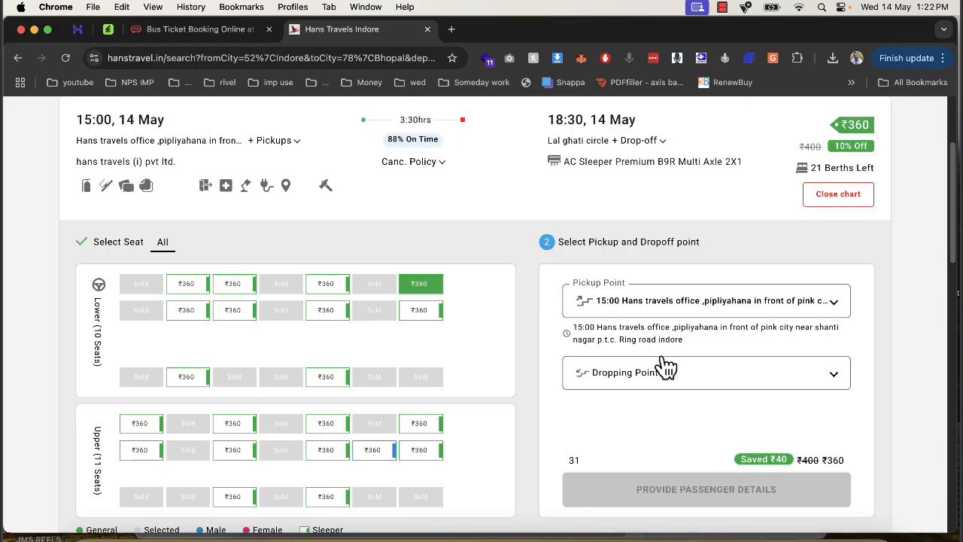
{"action": "left_click", "coordinate": [666, 371]}
{"action": "left_click", "coordinate": [648, 322]}
{"action": "left_click", "coordinate": [757, 490]}
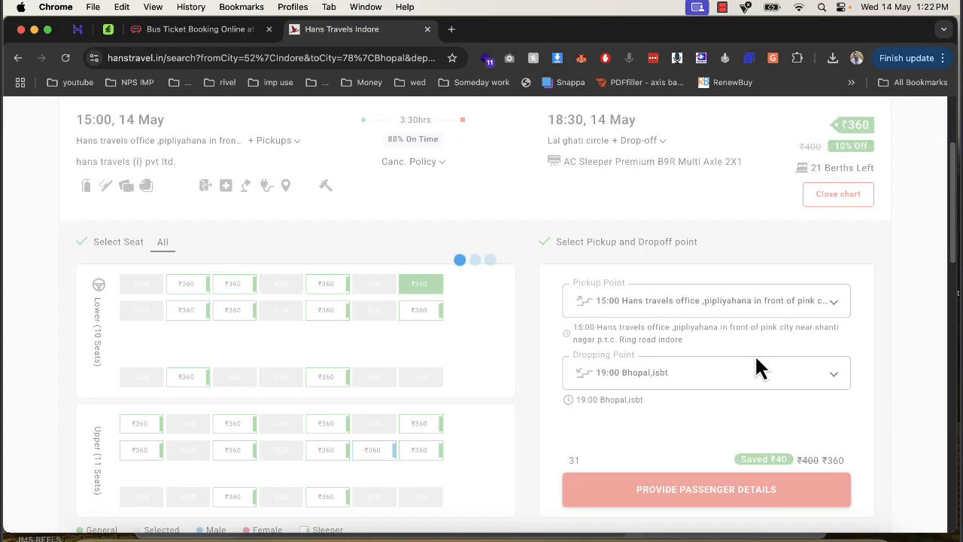
{"action": "scroll", "coordinate": [564, 241], "scroll_direction": "up", "scroll_amount": 3}
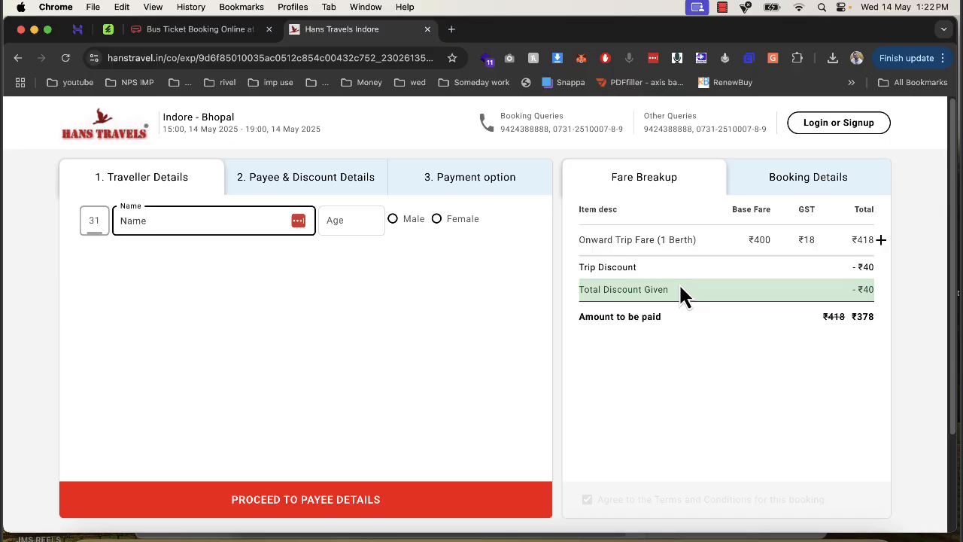
- Examine the title section of the ViserBus - Bus Ticket Booking System item page on CodeCanyon
{"action": "left_click", "coordinate": [108, 28]}
{"action": "scroll", "coordinate": [241, 243], "scroll_direction": "up", "scroll_amount": 5}
{"action": "left_click_drag", "start_coordinate": [141, 242], "coordinate": [496, 258]}
{"action": "left_click", "coordinate": [271, 239]}
{"action": "left_click", "coordinate": [496, 257]}
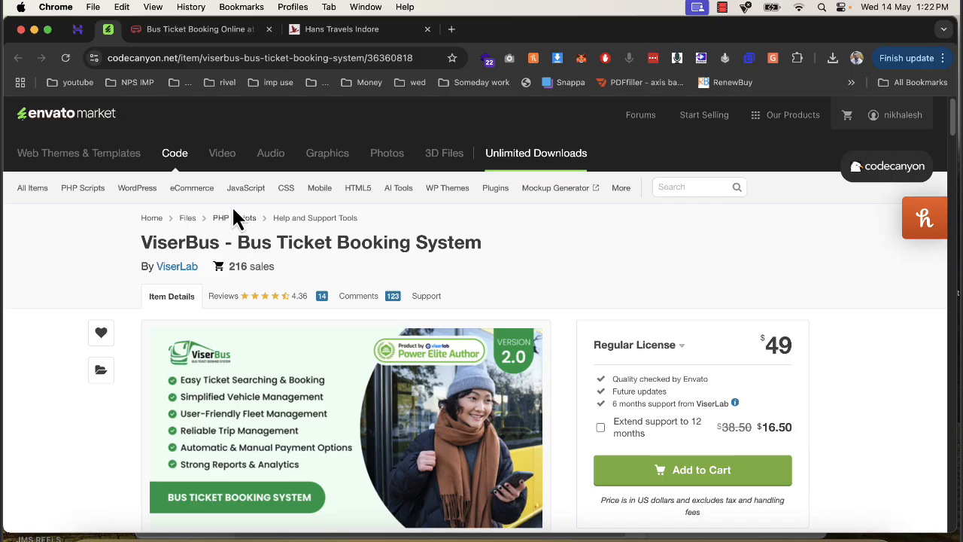
- Place the CodeCanyon tab before the Hostinger tab, switch to Hostinger, and close the redBus and Hans Travels tabs
{"action": "left_click_drag", "start_coordinate": [110, 32], "coordinate": [89, 46]}
{"action": "left_click", "coordinate": [108, 31]}
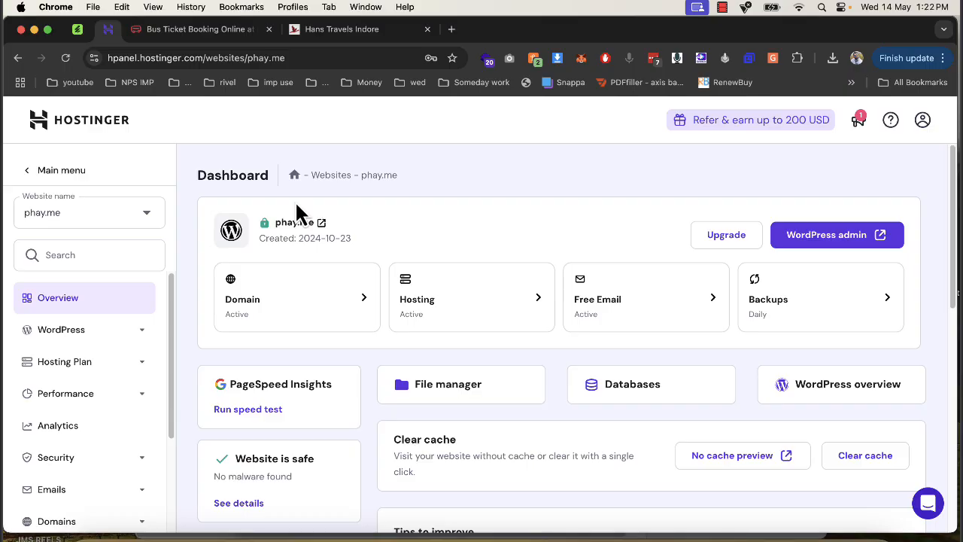
{"action": "left_click", "coordinate": [269, 30]}
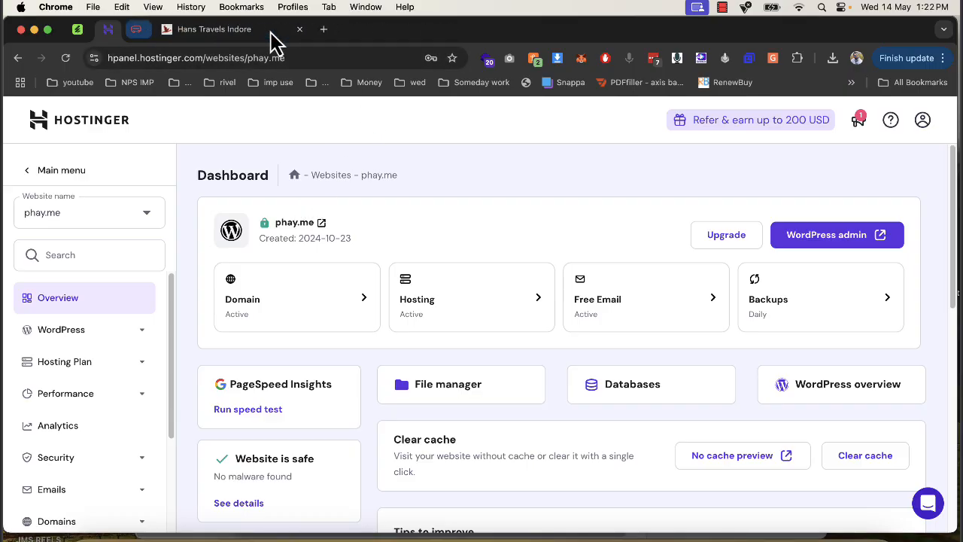
{"action": "left_click", "coordinate": [269, 29]}
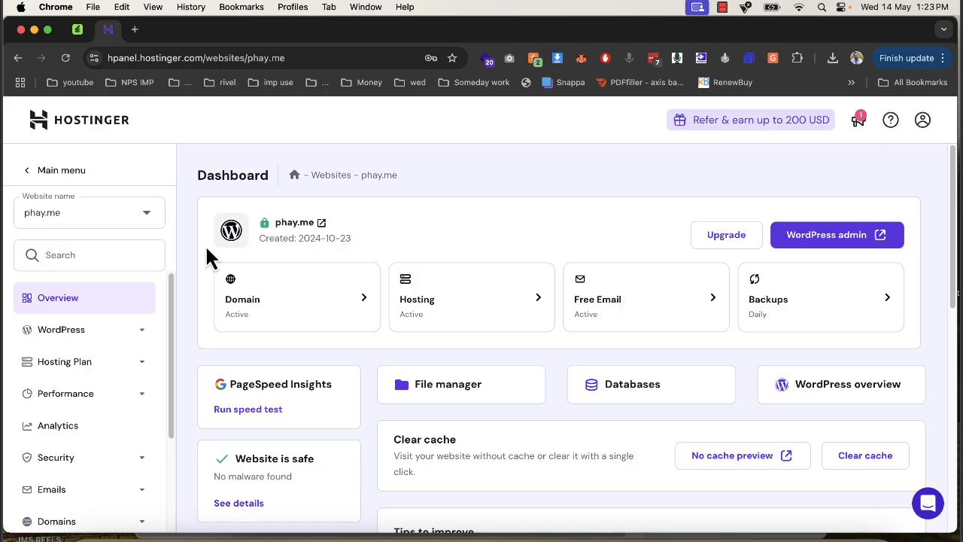
- Open the file manager for phay.me and go into the public_html/demo folder
{"action": "scroll", "coordinate": [75, 376], "scroll_direction": "down", "scroll_amount": 4}
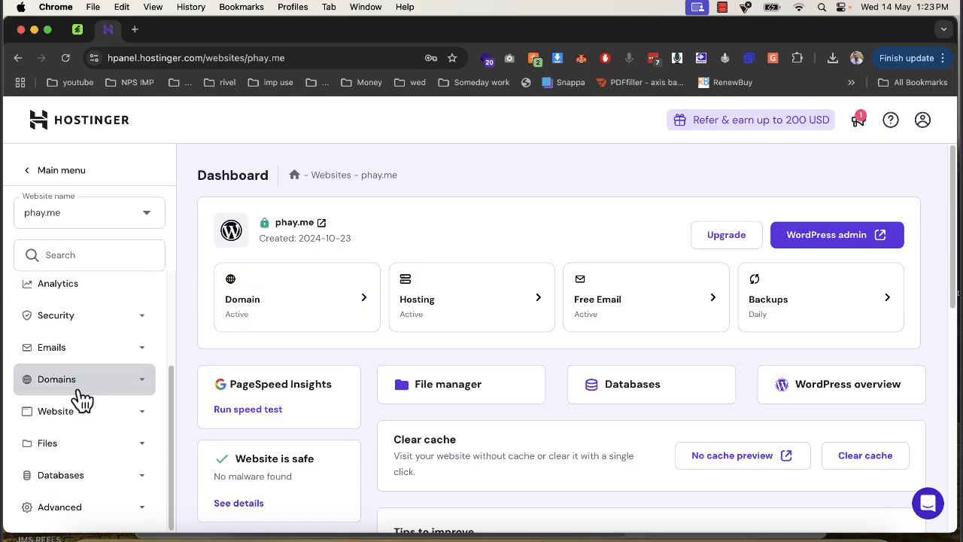
{"action": "left_click", "coordinate": [68, 385]}
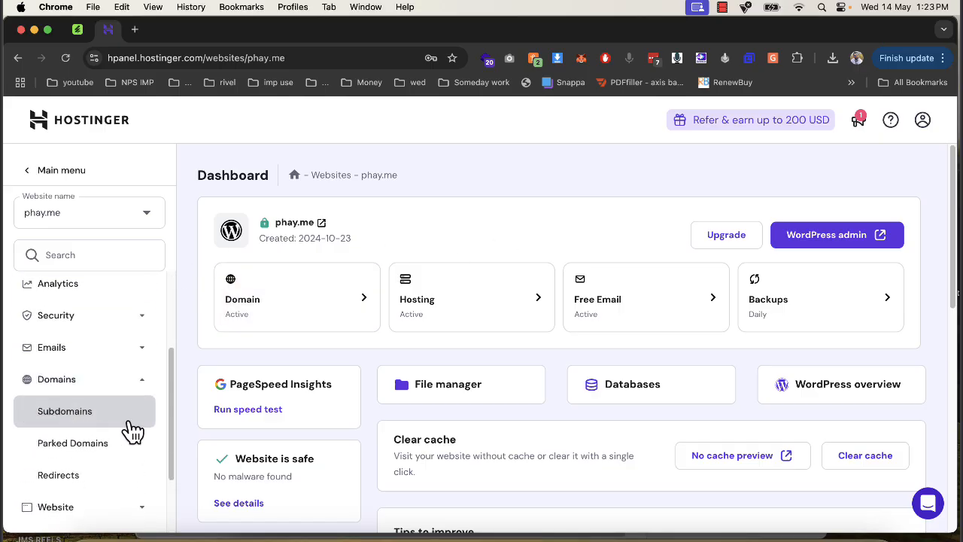
{"action": "left_click", "coordinate": [499, 384]}
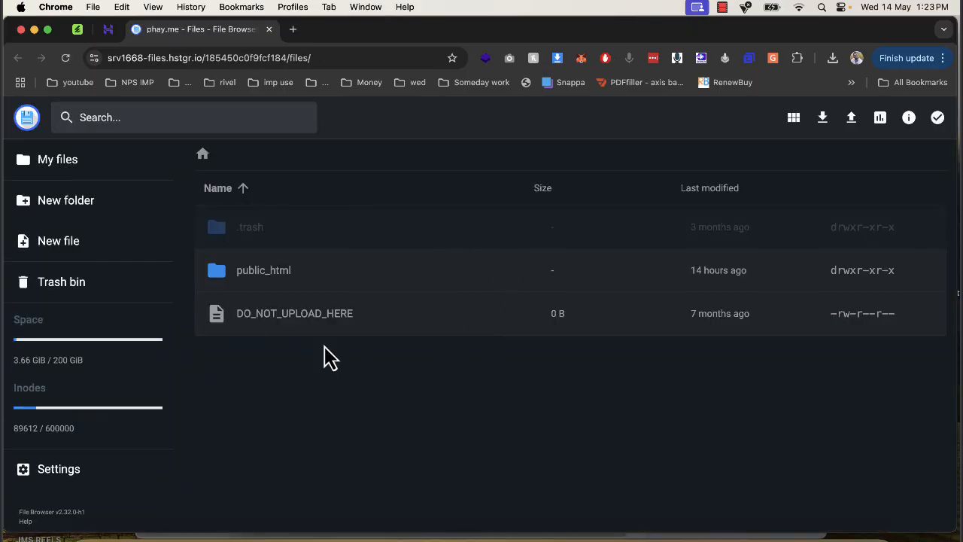
{"action": "double_click", "coordinate": [265, 278]}
{"action": "double_click", "coordinate": [245, 331]}
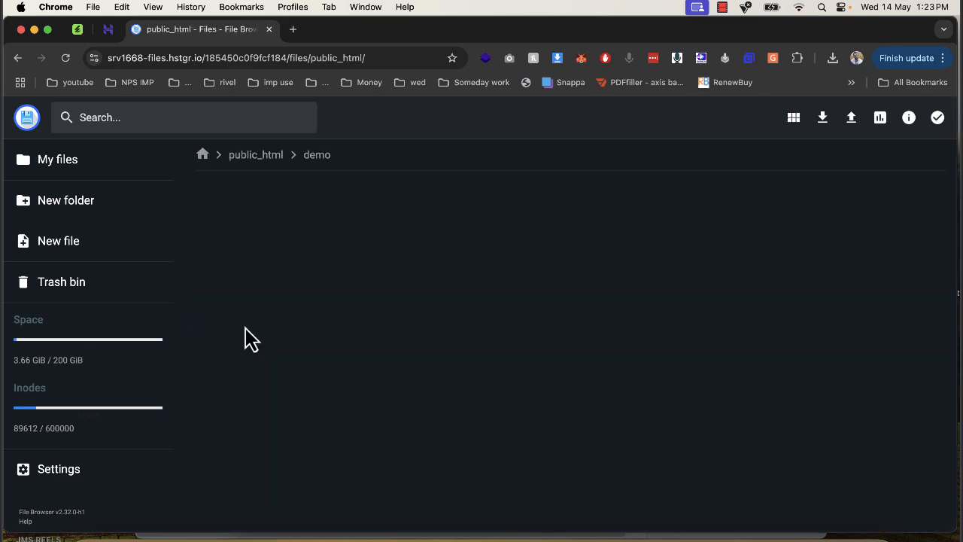
- In Finder, compress everything in the downloaded codecanyon package's Files folder into a ZIP archive and upload it to the demo folder
{"action": "left_click", "coordinate": [96, 535]}
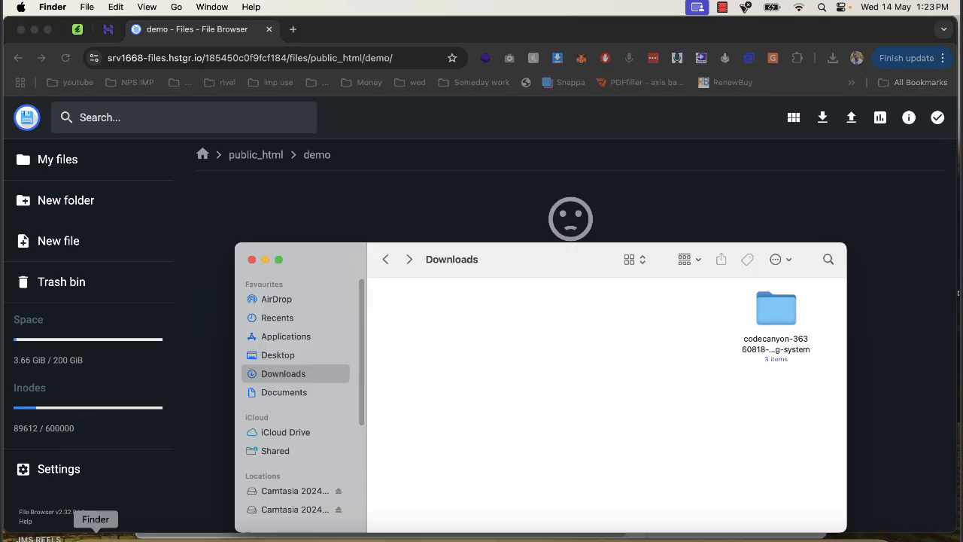
{"action": "left_click", "coordinate": [785, 325]}
{"action": "double_click", "coordinate": [785, 325]}
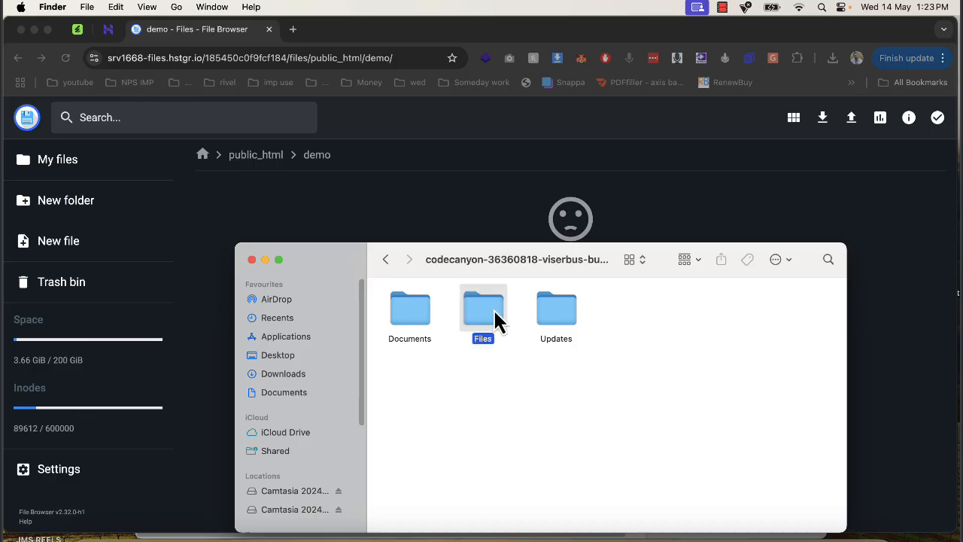
{"action": "double_click", "coordinate": [494, 314]}
{"action": "left_click_drag", "start_coordinate": [763, 385], "coordinate": [453, 327]}
{"action": "right_click", "coordinate": [416, 316]}
{"action": "left_click", "coordinate": [711, 420]}
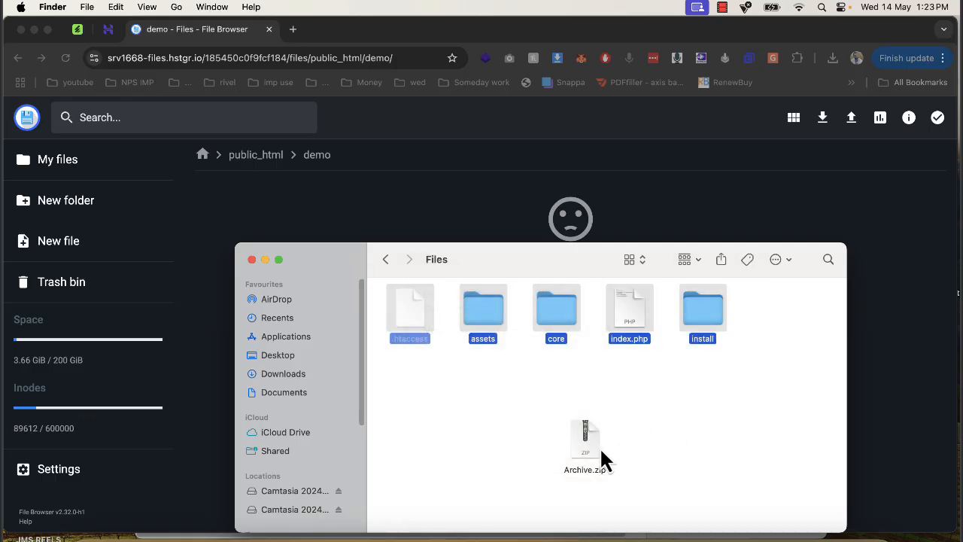
{"action": "left_click_drag", "start_coordinate": [599, 446], "coordinate": [509, 191]}
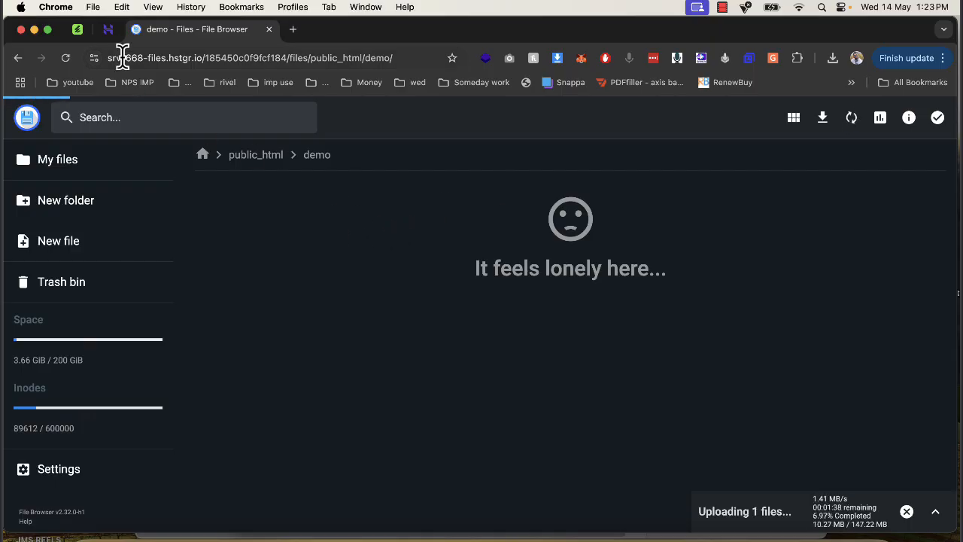
- In Hostinger's database management, create a MySQL database named demo12 with username demo12 and enter the database password
{"action": "left_click", "coordinate": [108, 30]}
{"action": "scroll", "coordinate": [135, 376], "scroll_direction": "down", "scroll_amount": 3}
{"action": "left_click", "coordinate": [72, 482]}
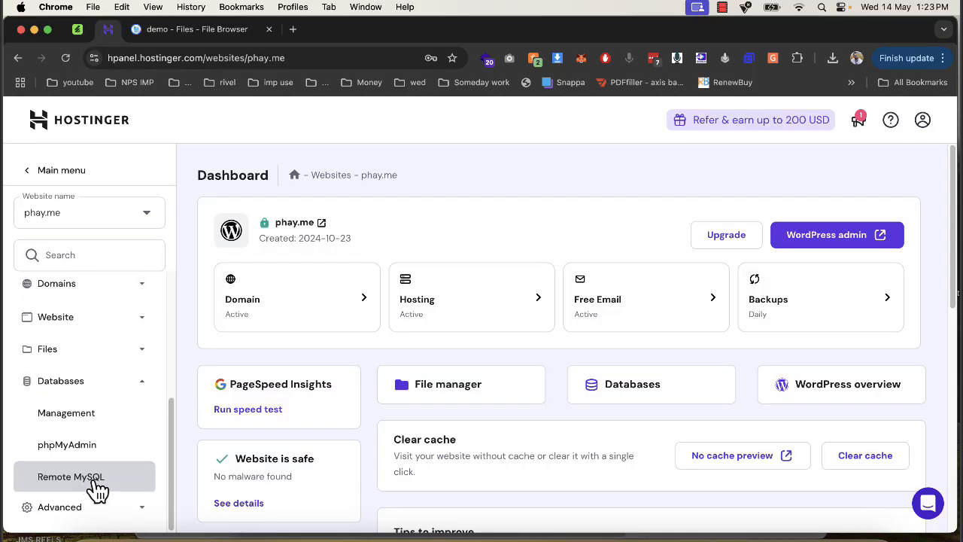
{"action": "left_click", "coordinate": [101, 417]}
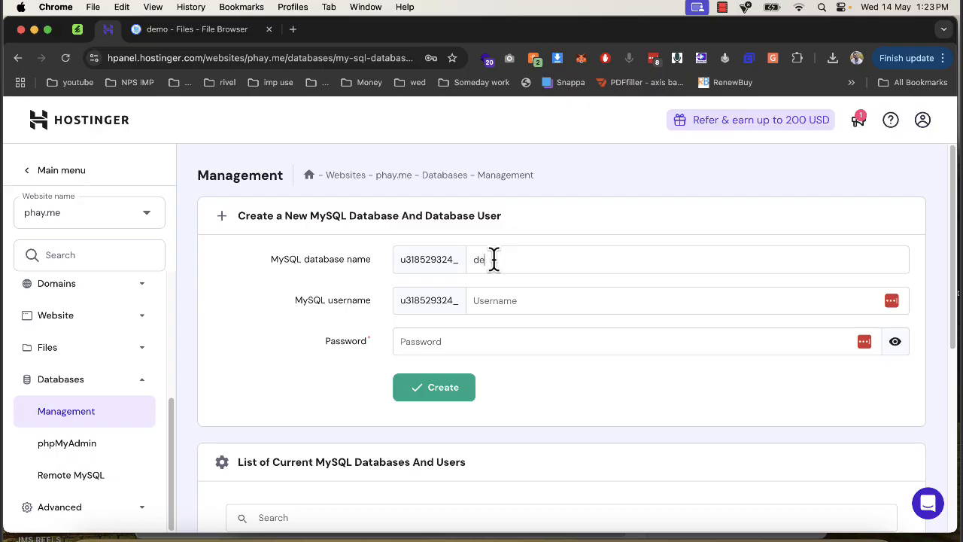
{"action": "key", "text": "Tab"}
{"action": "type", "text": "dem"}
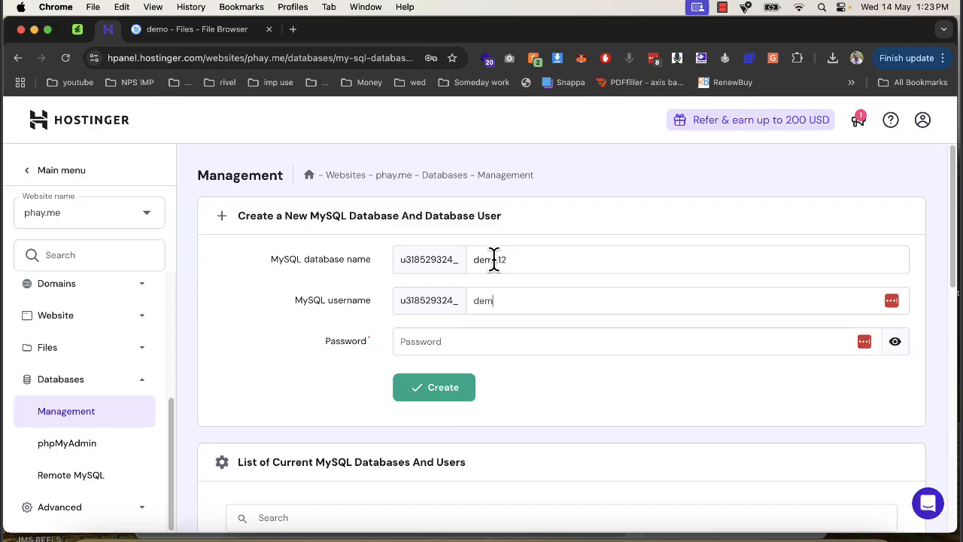
{"action": "type", "text": "•"}
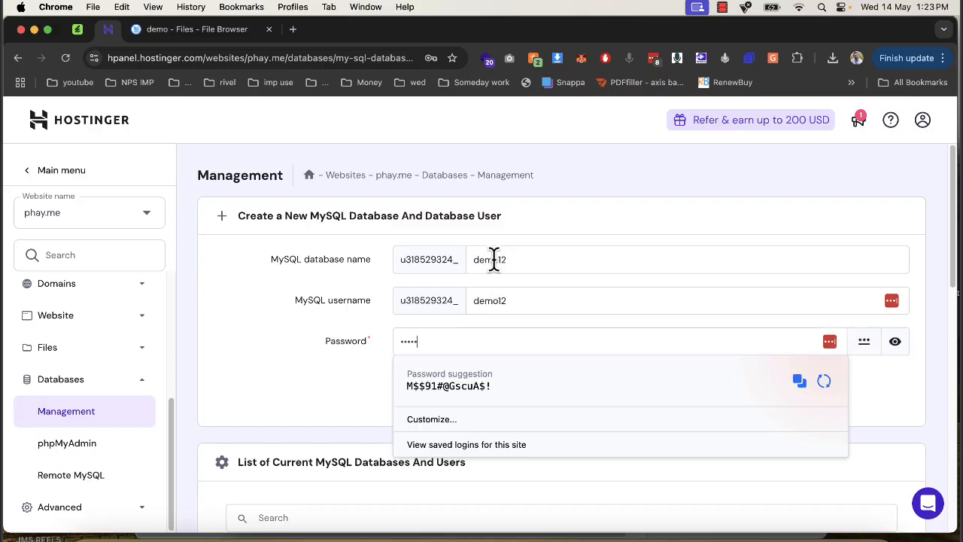
{"action": "type", "text": "•"}
{"action": "key", "text": "Return"}
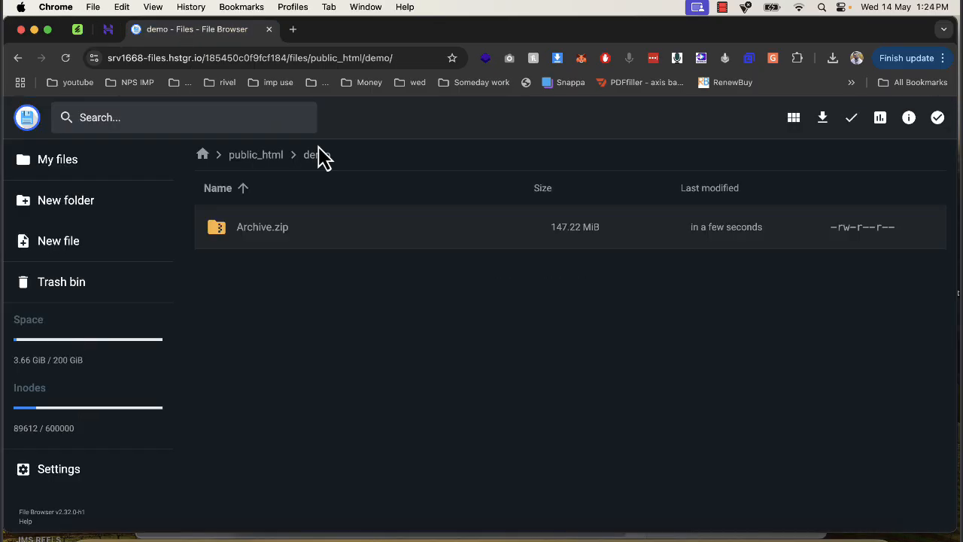
- Extract Archive.zip using the folder name demo, with the parent directory selected as the destination
{"action": "right_click", "coordinate": [286, 244]}
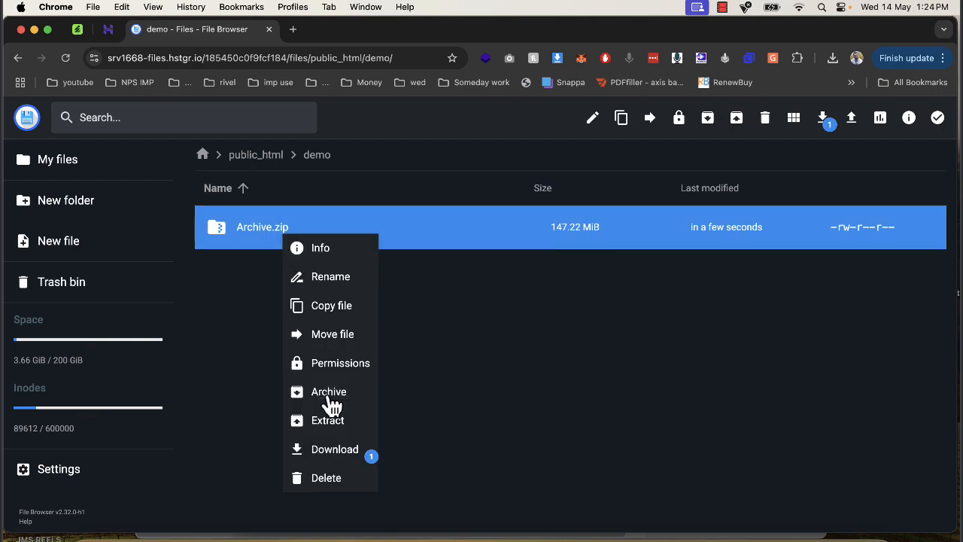
{"action": "left_click", "coordinate": [329, 421]}
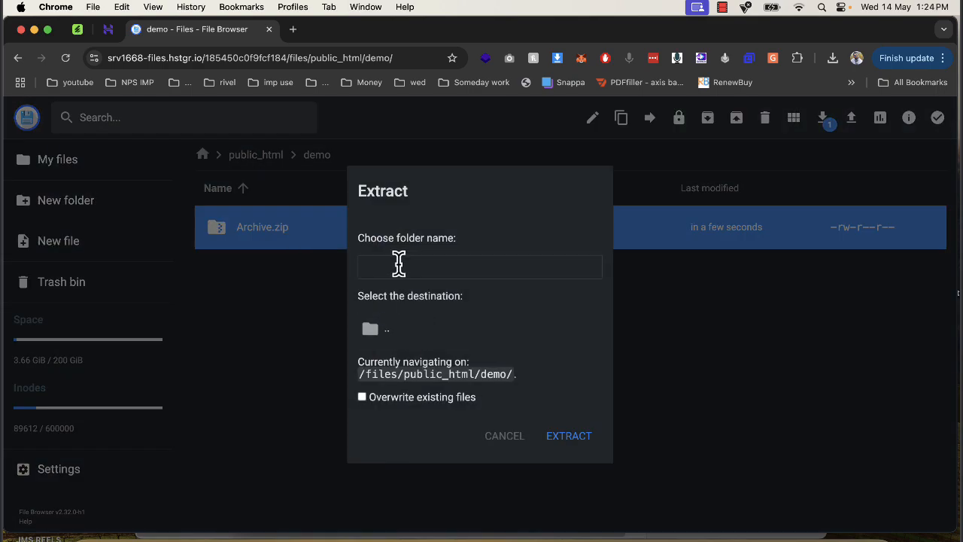
{"action": "left_click", "coordinate": [402, 323]}
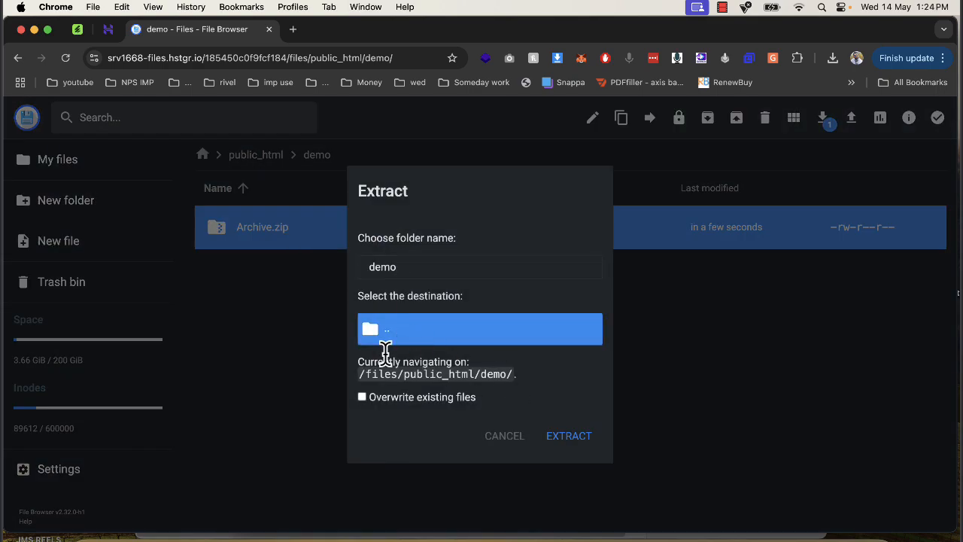
{"action": "left_click", "coordinate": [551, 434]}
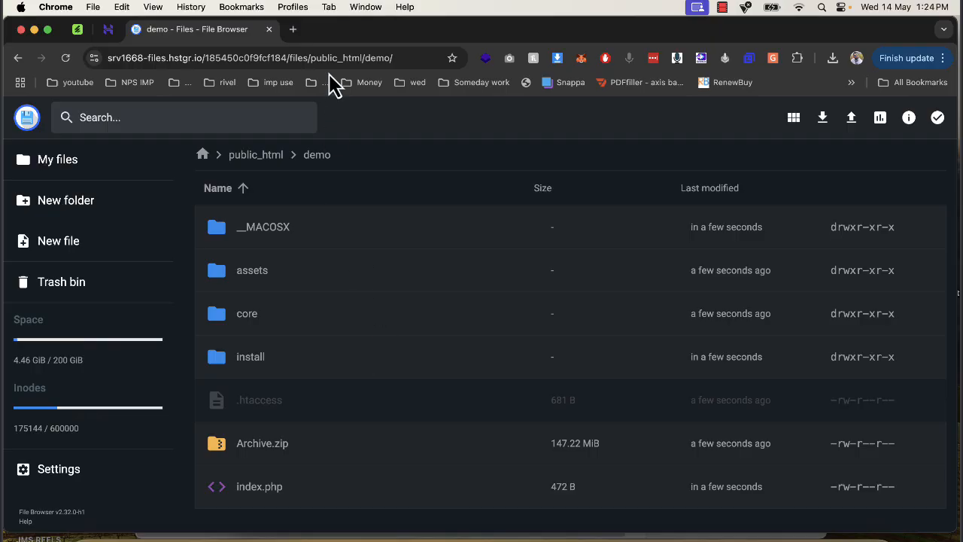
- Try to open the demo.phay.me site in a new tab, and close that tab
{"action": "left_click", "coordinate": [293, 29]}
{"action": "type", "text": "demo"}
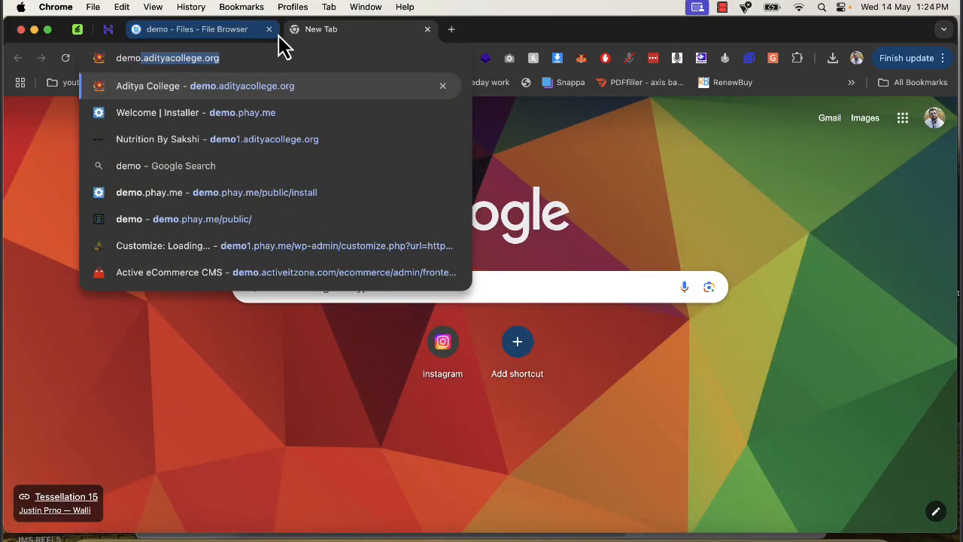
{"action": "type", "text": ".p"}
{"action": "key", "text": "Return"}
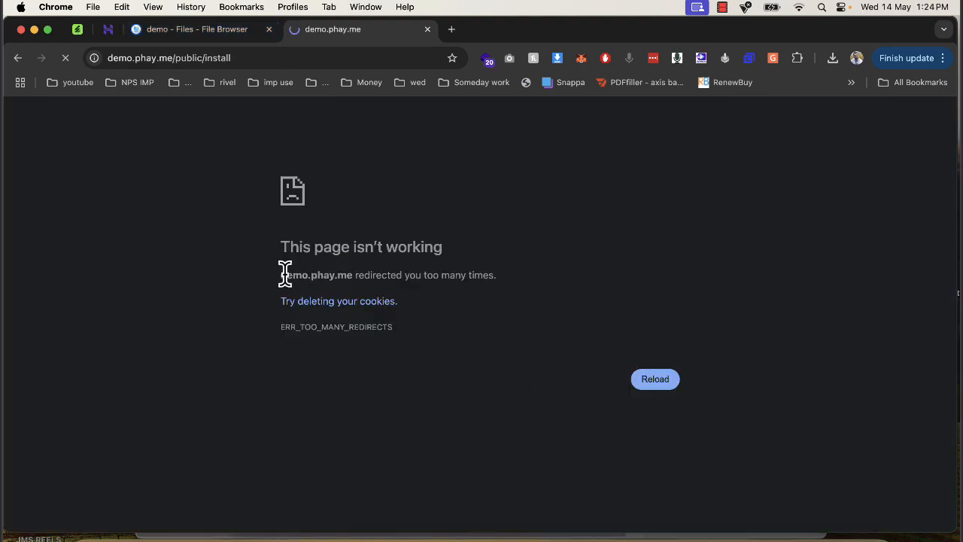
{"action": "left_click_drag", "start_coordinate": [281, 273], "coordinate": [591, 294]}
{"action": "left_click", "coordinate": [278, 58]}
{"action": "key", "text": "super+c"}
{"action": "key", "text": "BackSpace"}
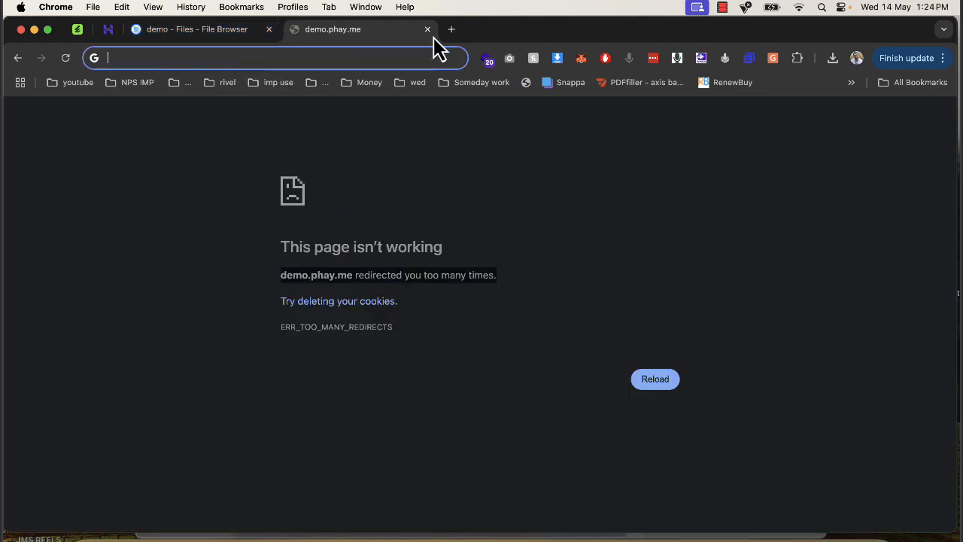
{"action": "left_click", "coordinate": [427, 29]}
- Open the demo.phay.me site in a new incognito window, leaving out the public/install path
{"action": "left_click", "coordinate": [941, 58]}
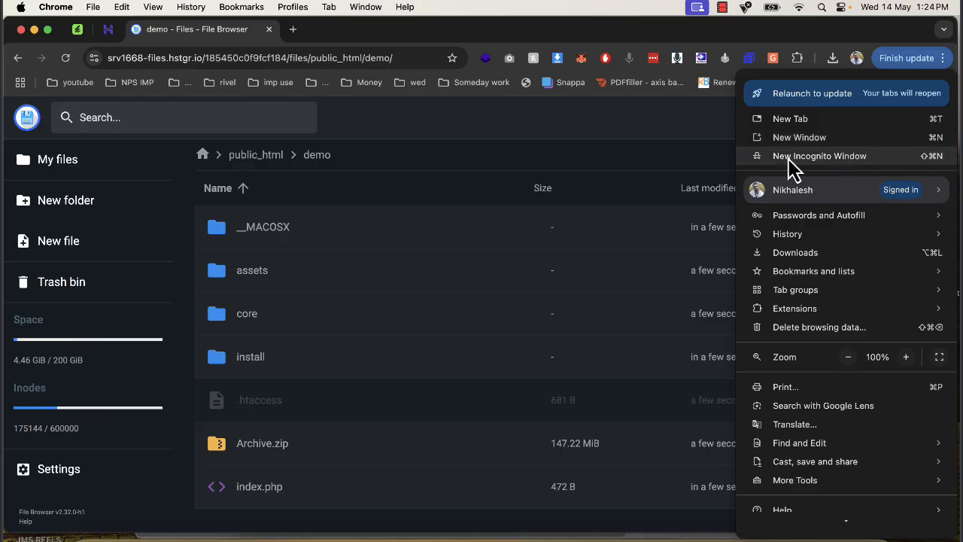
{"action": "left_click", "coordinate": [854, 158]}
{"action": "key", "text": "super+v"}
{"action": "left_click_drag", "start_coordinate": [215, 58], "coordinate": [503, 133]}
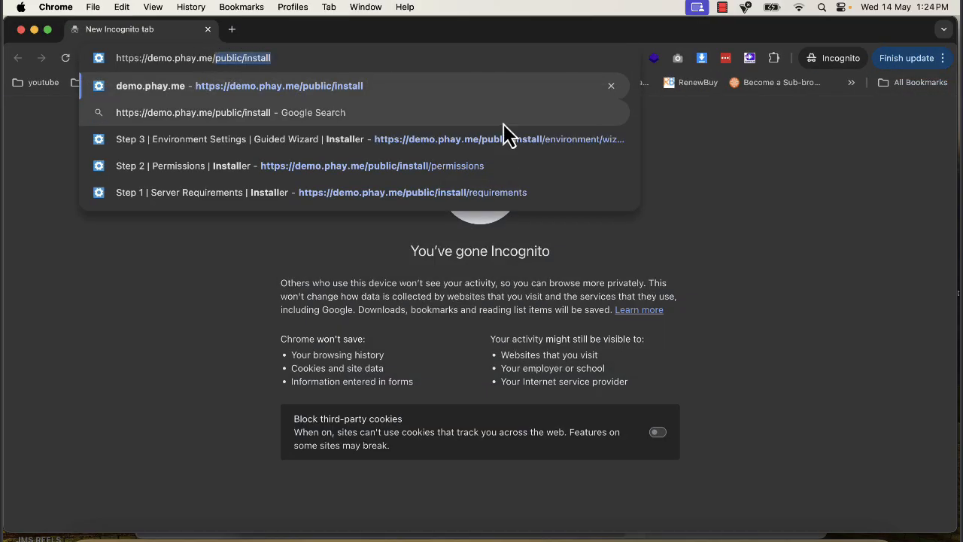
{"action": "key", "text": "BackSpace"}
{"action": "key", "text": "Return"}
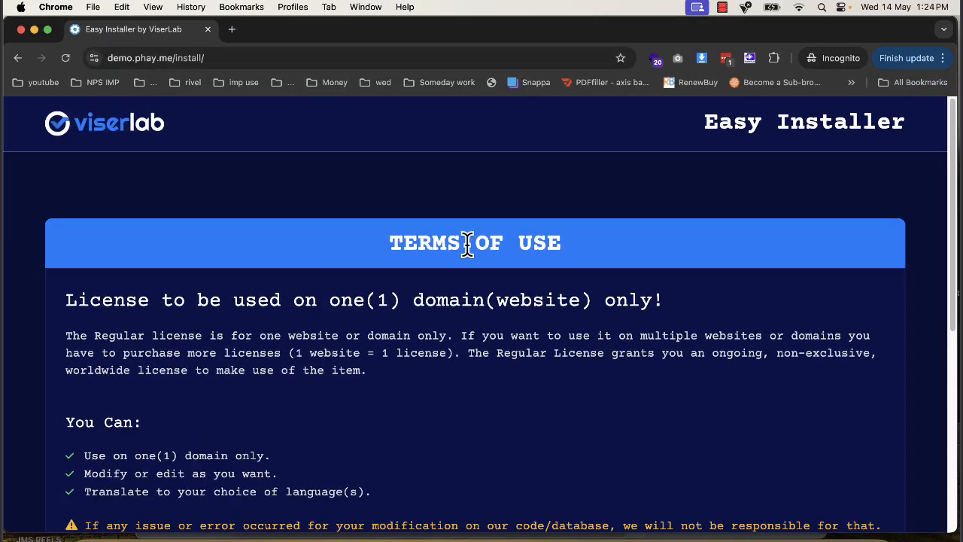
- Accept the installer's terms of use and review the required folder permissions, keeping the file manager window reachable beside it
{"action": "scroll", "coordinate": [711, 353], "scroll_direction": "down", "scroll_amount": 5}
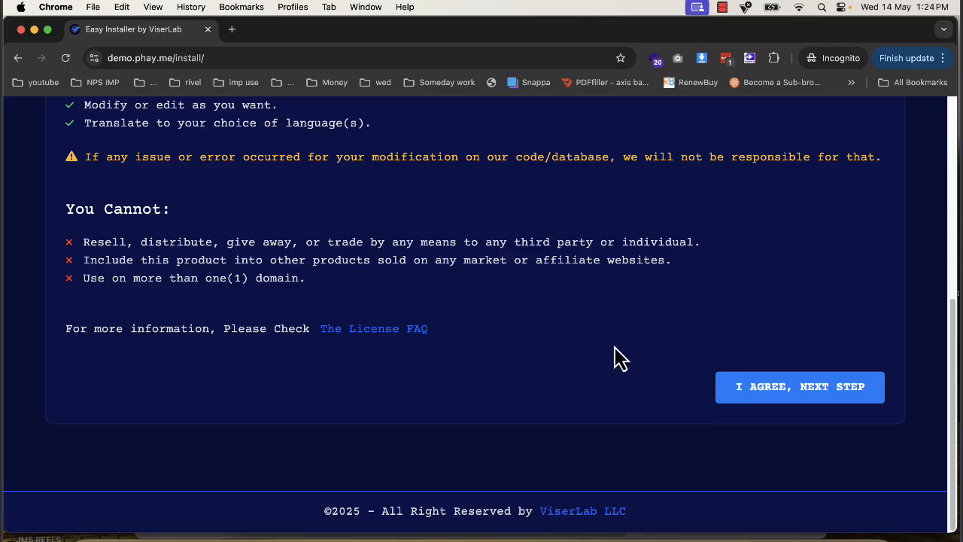
{"action": "left_click", "coordinate": [780, 389]}
{"action": "left_click_drag", "start_coordinate": [70, 304], "coordinate": [331, 367]}
{"action": "left_click_drag", "start_coordinate": [346, 36], "coordinate": [566, 36]}
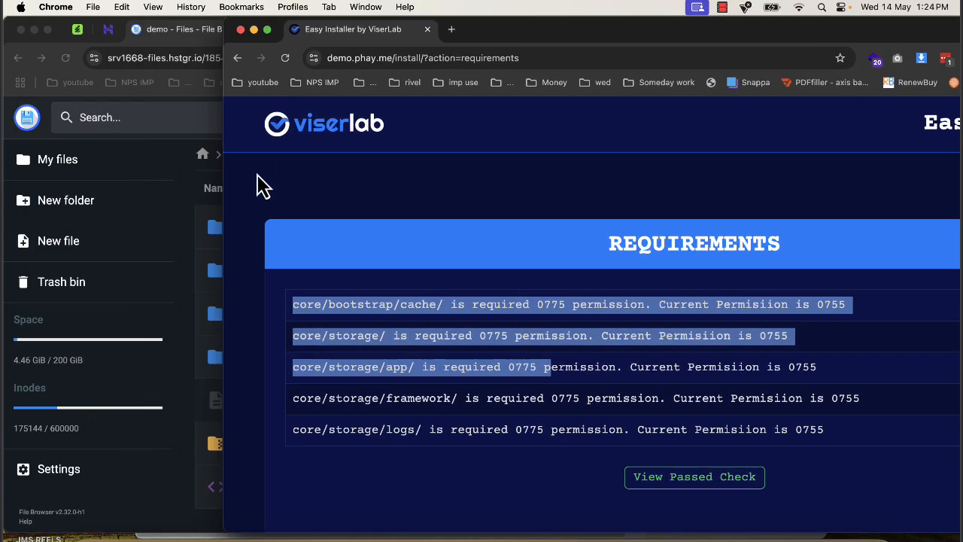
- In the file manager, set the cache folder inside demo/core/bootstrap to 777 permissions by adding group and others write access
{"action": "left_click", "coordinate": [194, 188]}
{"action": "double_click", "coordinate": [285, 310]}
{"action": "left_click", "coordinate": [272, 289]}
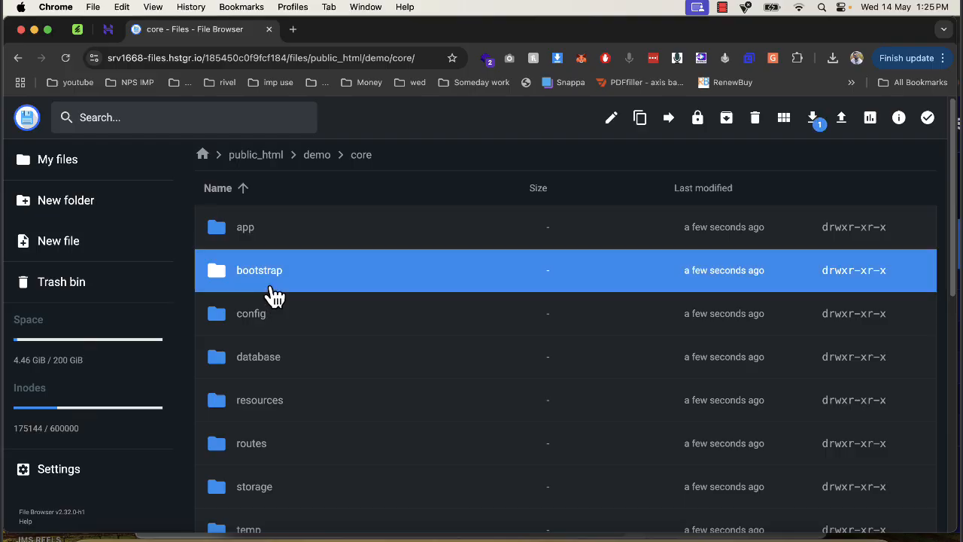
{"action": "double_click", "coordinate": [272, 290]}
{"action": "right_click", "coordinate": [264, 235]}
{"action": "left_click", "coordinate": [319, 361]}
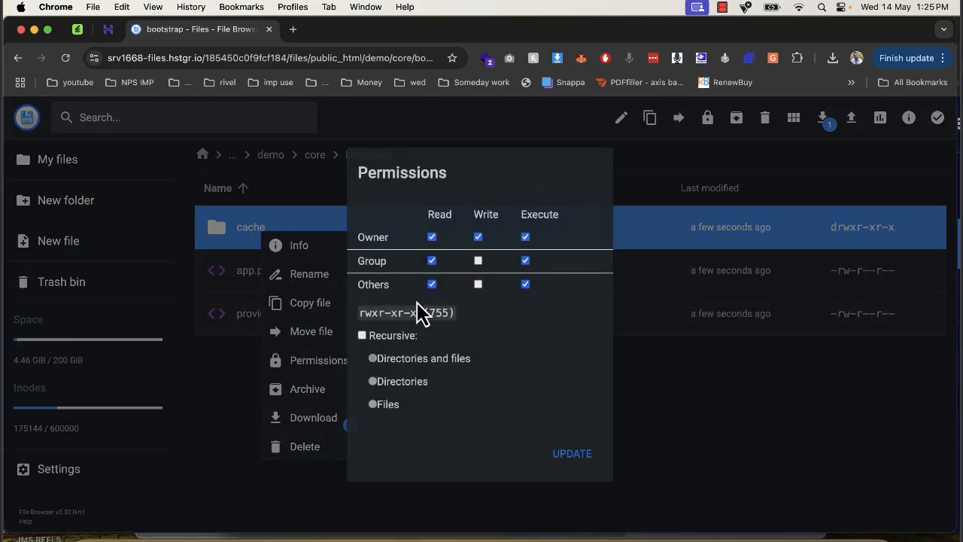
{"action": "left_click", "coordinate": [478, 261]}
{"action": "left_click", "coordinate": [478, 285]}
{"action": "left_click", "coordinate": [561, 451]}
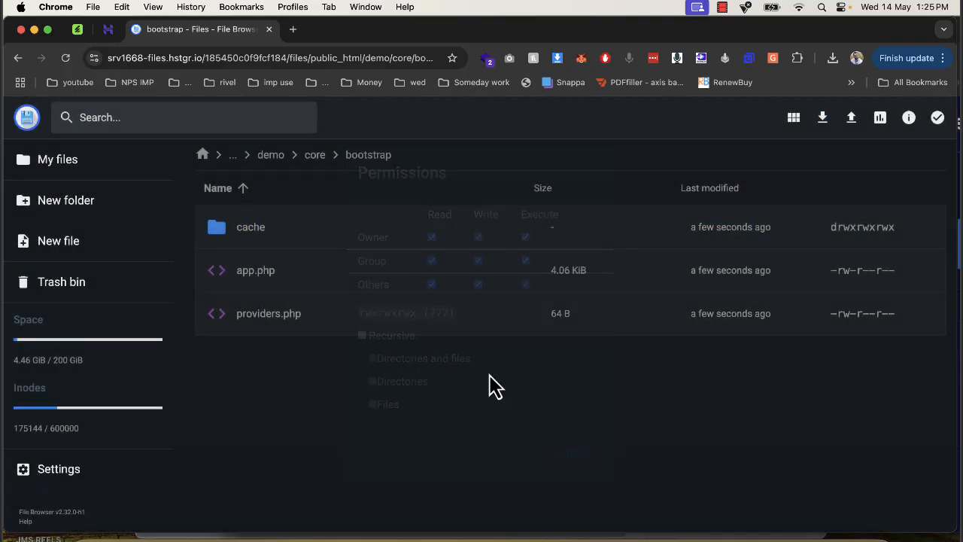
- Set the storage folder inside core to 777 permissions
{"action": "left_click", "coordinate": [314, 155]}
{"action": "scroll", "coordinate": [286, 315], "scroll_direction": "down", "scroll_amount": 3}
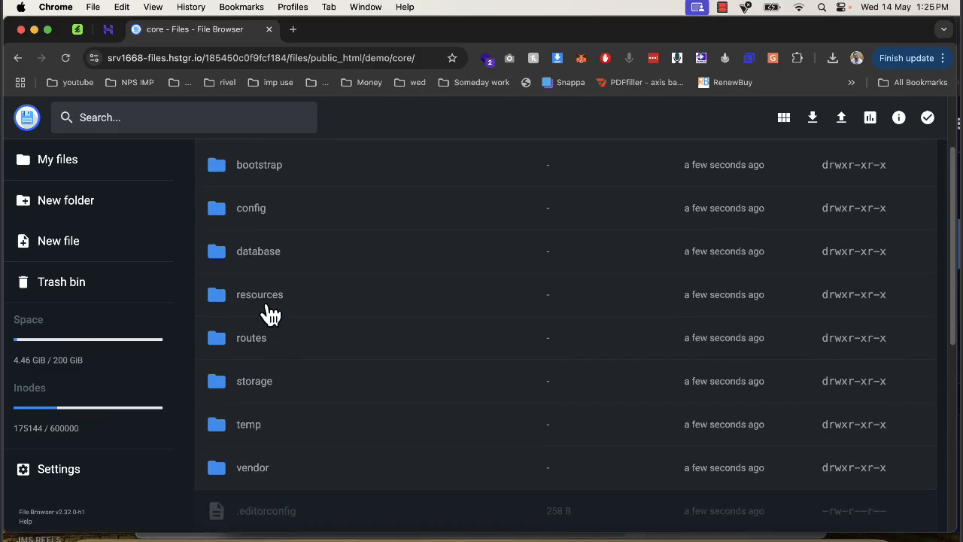
{"action": "right_click", "coordinate": [265, 378]}
{"action": "left_click", "coordinate": [320, 506]}
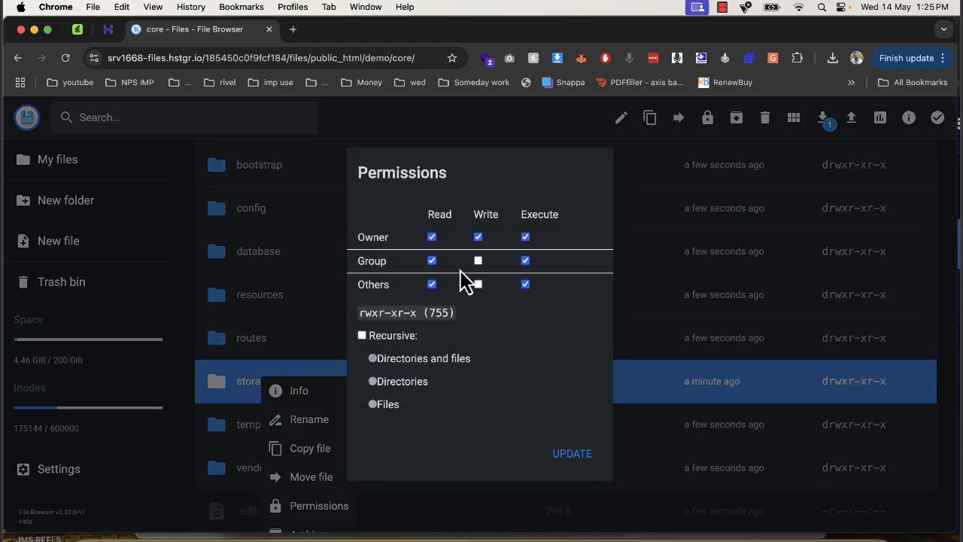
{"action": "left_click", "coordinate": [479, 261]}
{"action": "left_click", "coordinate": [479, 285]}
{"action": "left_click", "coordinate": [568, 457]}
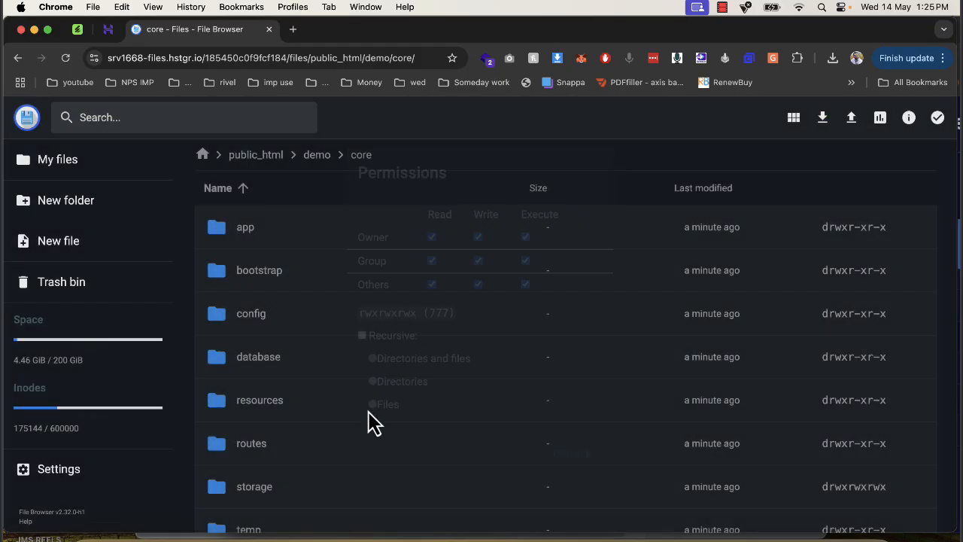
- Set the app folder inside core/storage to 777 permissions
{"action": "scroll", "coordinate": [282, 458], "scroll_direction": "down", "scroll_amount": 3}
{"action": "double_click", "coordinate": [273, 373]}
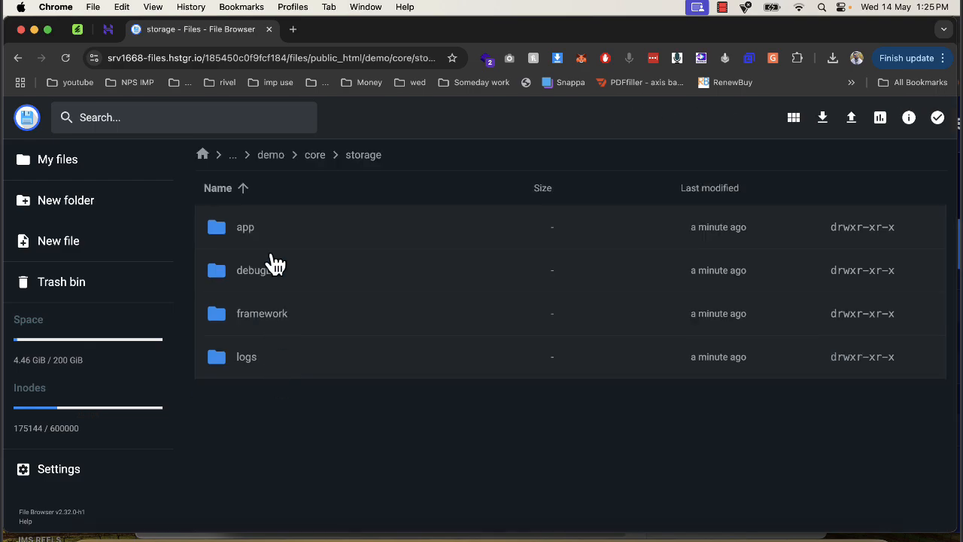
{"action": "right_click", "coordinate": [268, 230]}
{"action": "left_click", "coordinate": [328, 349]}
{"action": "left_click", "coordinate": [479, 261]}
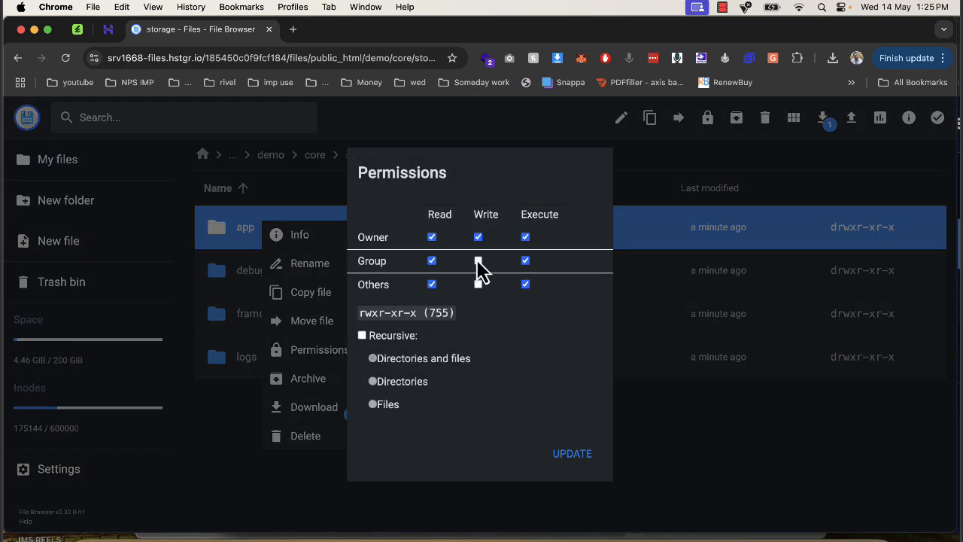
{"action": "left_click", "coordinate": [546, 453]}
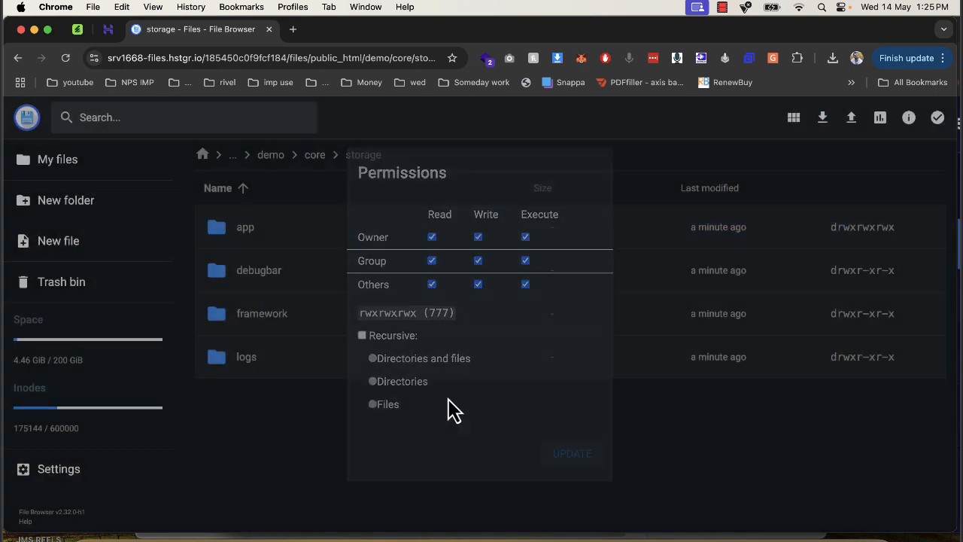
- Set the framework folder inside core/storage to 777 permissions
{"action": "right_click", "coordinate": [294, 329]}
{"action": "left_click", "coordinate": [355, 456]}
{"action": "left_click", "coordinate": [477, 260]}
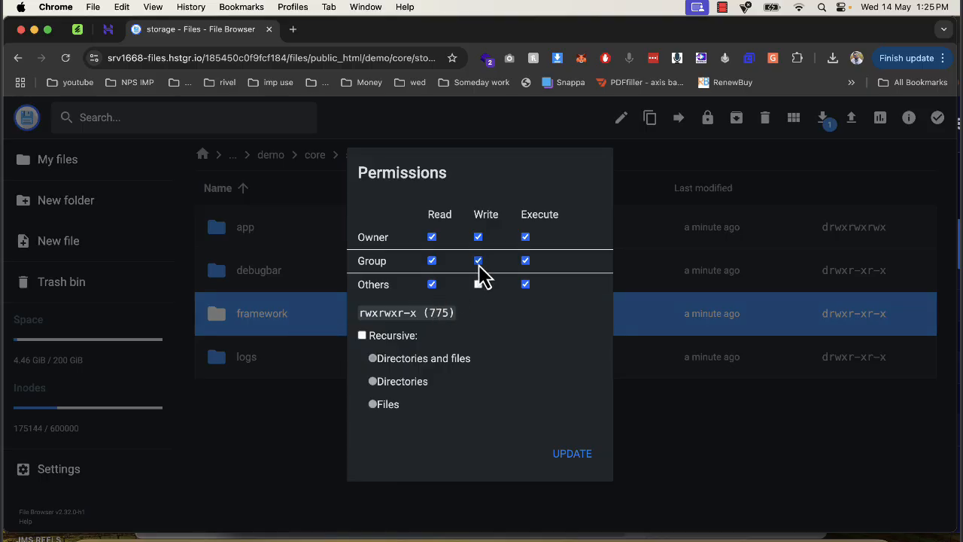
{"action": "left_click", "coordinate": [555, 452]}
- Set the logs folder inside core/storage to 777 permissions
{"action": "right_click", "coordinate": [303, 359]}
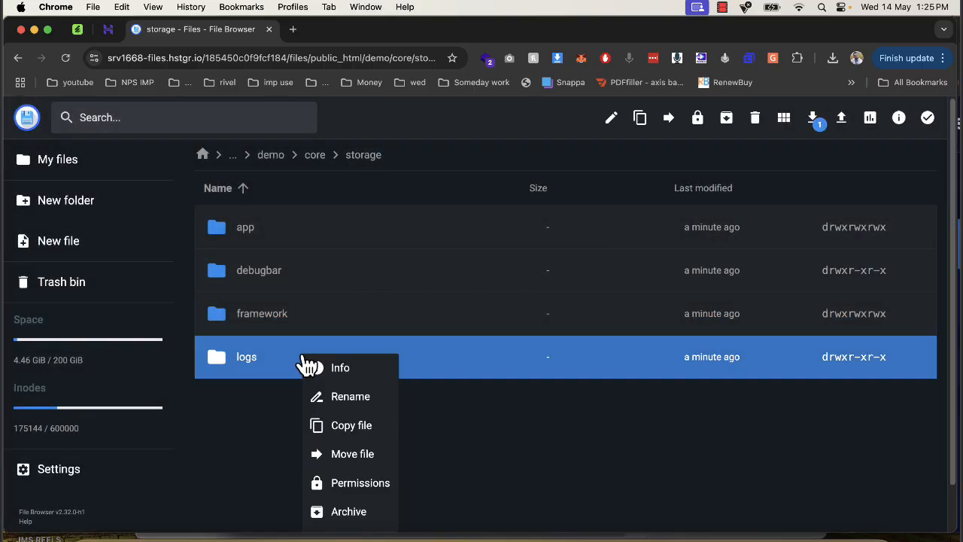
{"action": "left_click", "coordinate": [359, 484]}
{"action": "left_click", "coordinate": [478, 260]}
{"action": "left_click", "coordinate": [478, 284]}
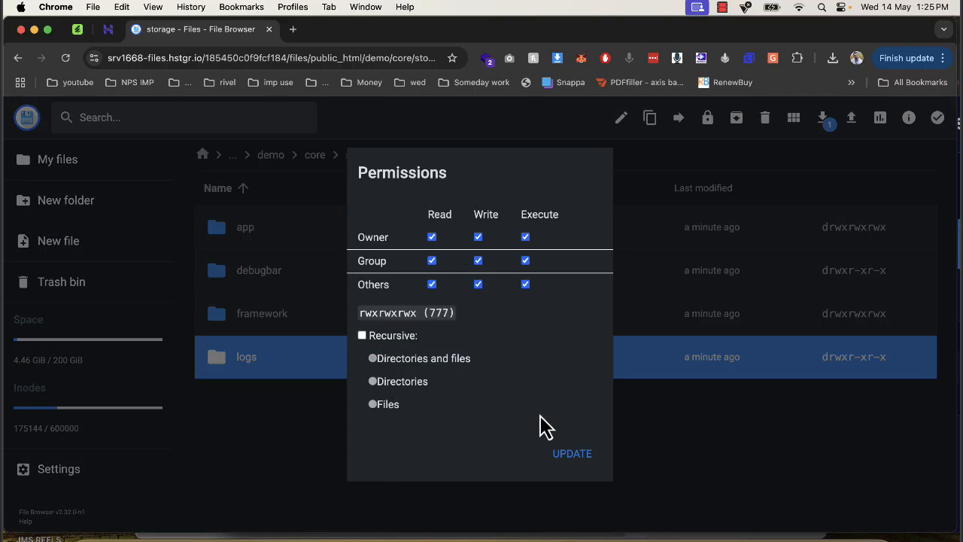
{"action": "left_click", "coordinate": [563, 453]}
- Copy the full name of the demo12 MySQL database from Hostinger's database management list
{"action": "left_click_drag", "start_coordinate": [516, 41], "coordinate": [478, 49]}
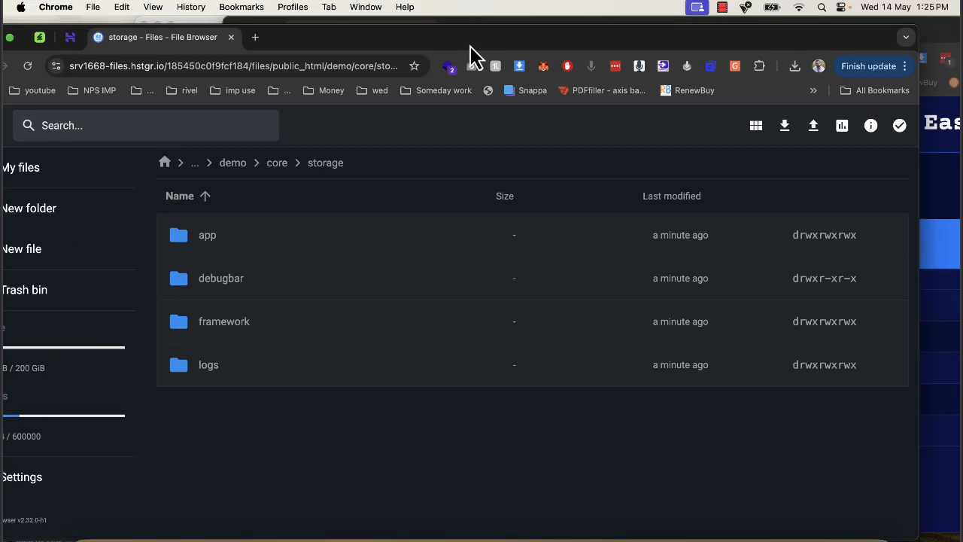
{"action": "left_click", "coordinate": [70, 37]}
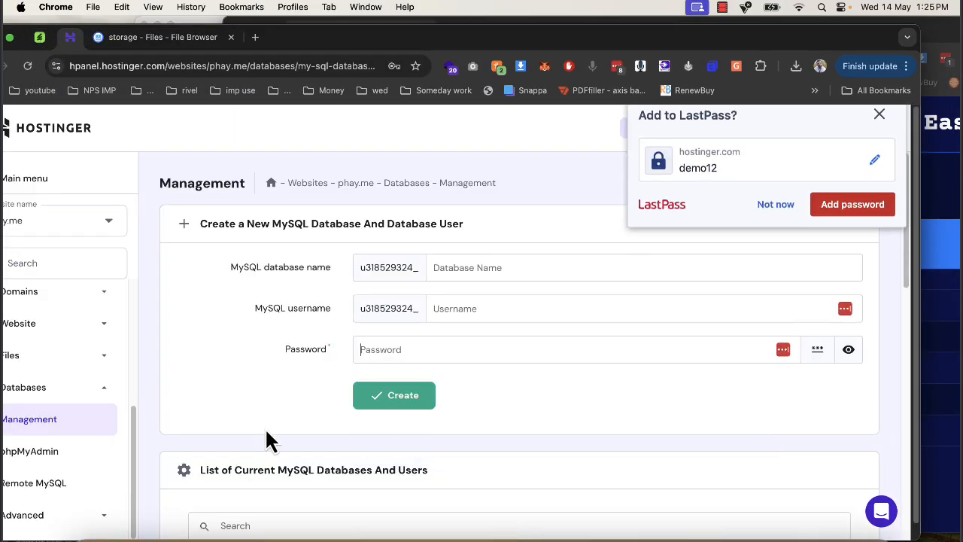
{"action": "scroll", "coordinate": [265, 427], "scroll_direction": "down", "scroll_amount": 2}
{"action": "double_click", "coordinate": [254, 529]}
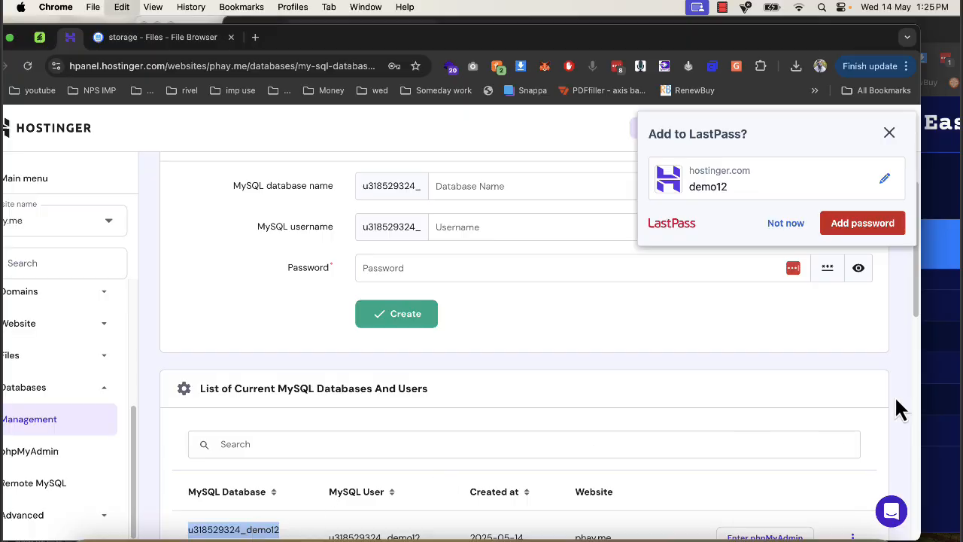
- Return to the installer, recheck the requirements, show it full screen and continue to the next installation step
{"action": "left_click", "coordinate": [957, 352]}
{"action": "left_click", "coordinate": [285, 58]}
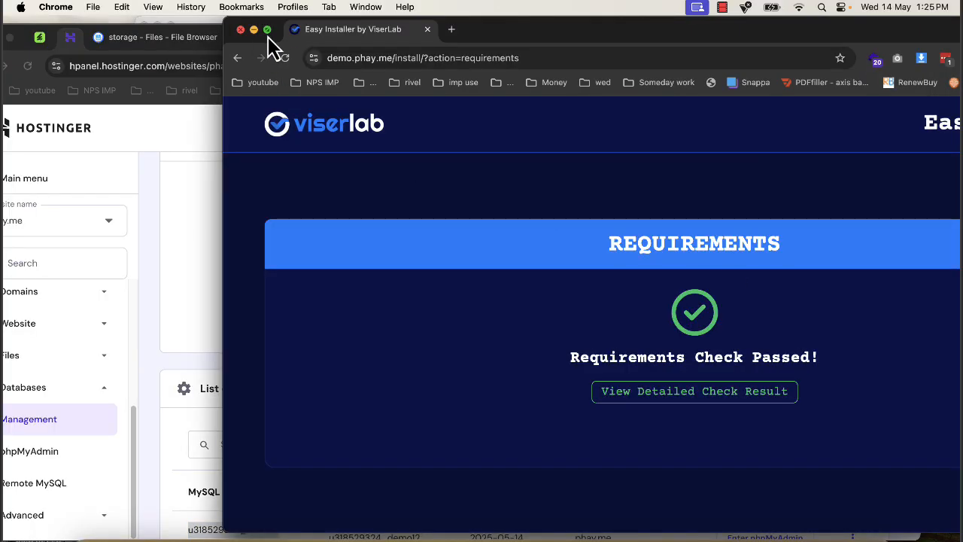
{"action": "left_click", "coordinate": [267, 30]}
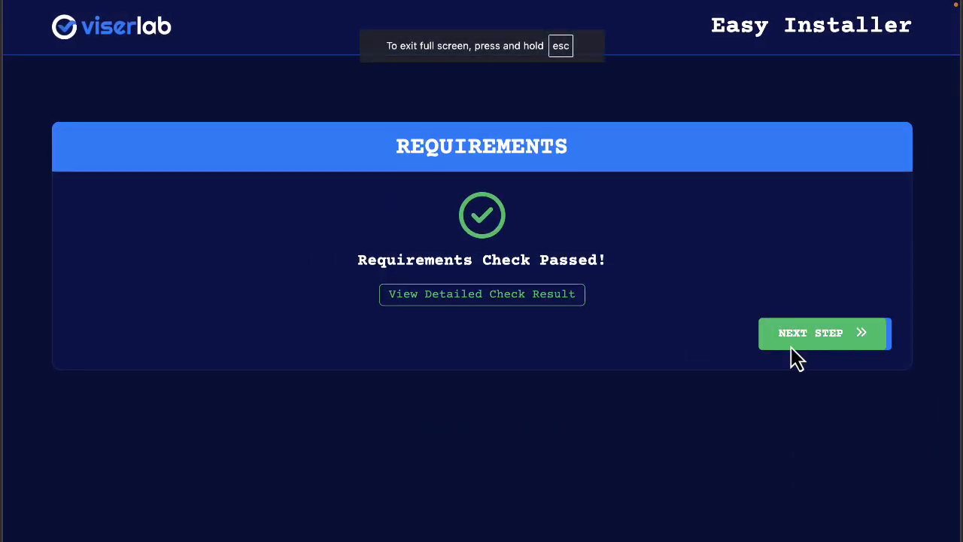
{"action": "left_click", "coordinate": [791, 346]}
- Fill in the existing database details with the full demo12 database name and user, host localhost and the database password
{"action": "left_click", "coordinate": [144, 367]}
{"action": "key", "text": "Down"}
{"action": "key", "text": "Down"}
{"action": "key", "text": "Return"}
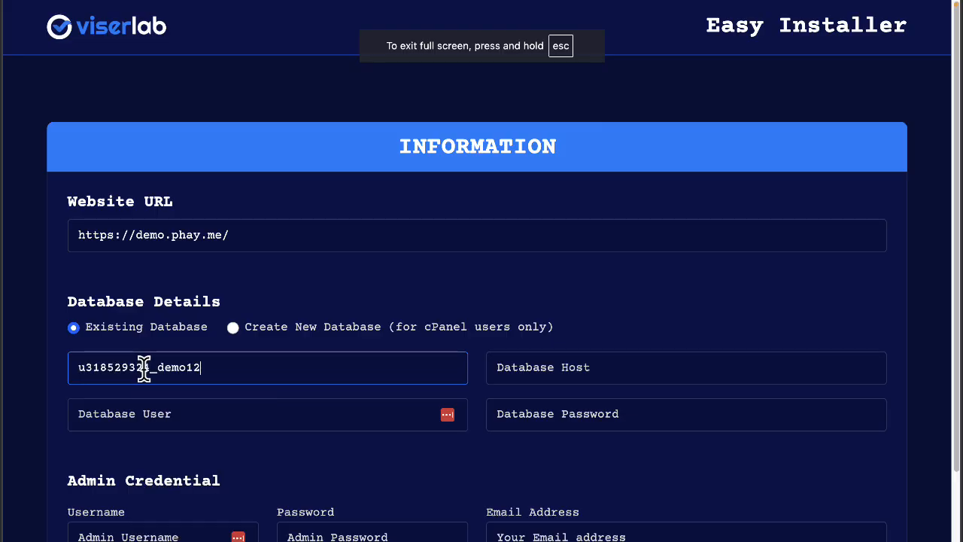
{"action": "left_click", "coordinate": [547, 367]}
{"action": "left_click", "coordinate": [585, 407]}
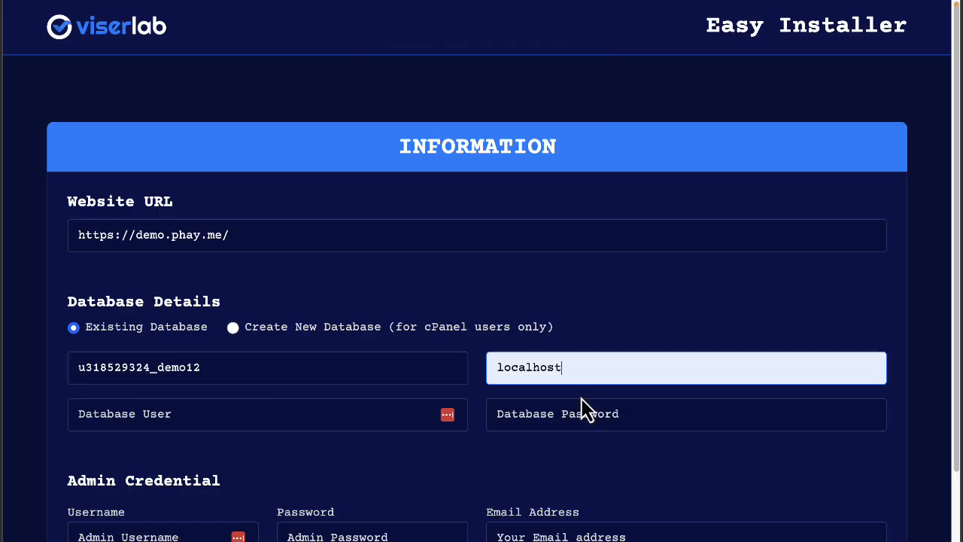
{"action": "left_click", "coordinate": [372, 406]}
{"action": "key", "text": "Down"}
{"action": "key", "text": "Return"}
{"action": "left_click", "coordinate": [527, 413]}
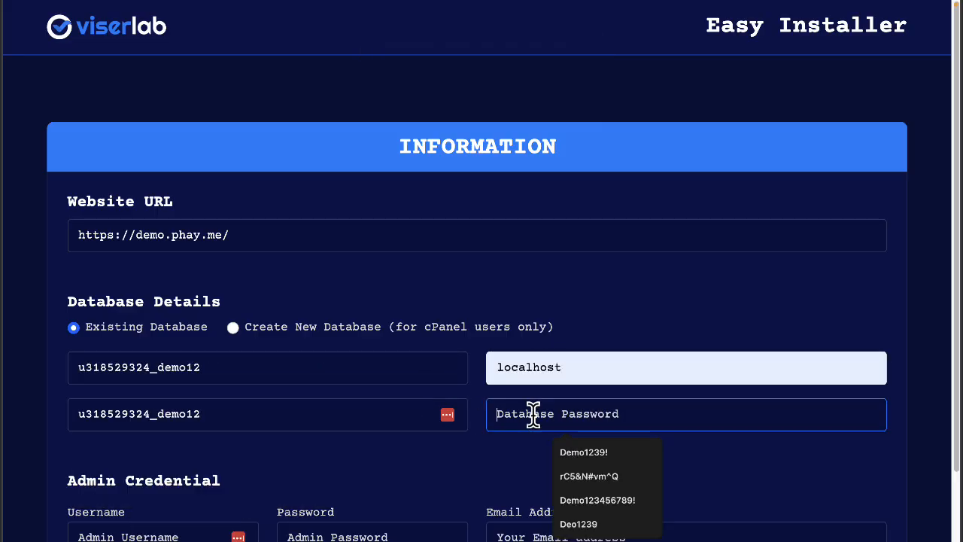
{"action": "left_click", "coordinate": [570, 454]}
- Enter admin as the admin username, fill in the admin password and email address, and run the installation
{"action": "left_click", "coordinate": [248, 530]}
{"action": "scroll", "coordinate": [248, 526], "scroll_direction": "down", "scroll_amount": 1}
{"action": "left_click", "coordinate": [158, 537]}
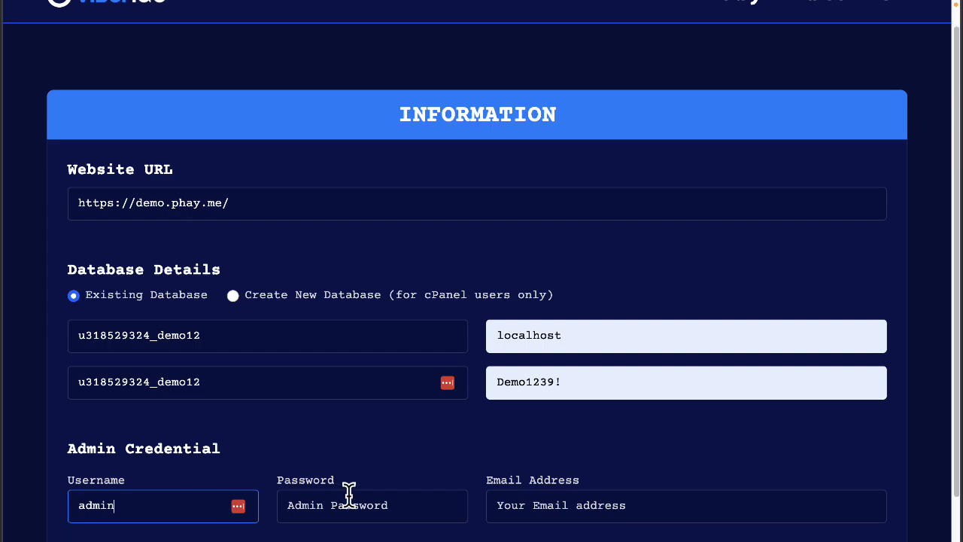
{"action": "left_click", "coordinate": [345, 492]}
{"action": "left_click", "coordinate": [361, 539]}
{"action": "left_click", "coordinate": [619, 350]}
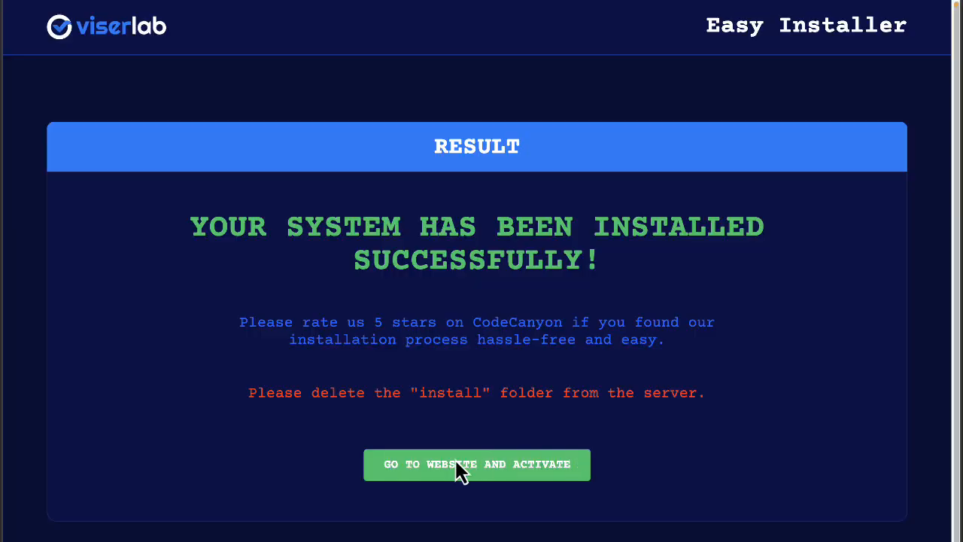
- Go to the installed website to activate it, leave full screen and allow the site's cookies
{"action": "left_click", "coordinate": [458, 468]}
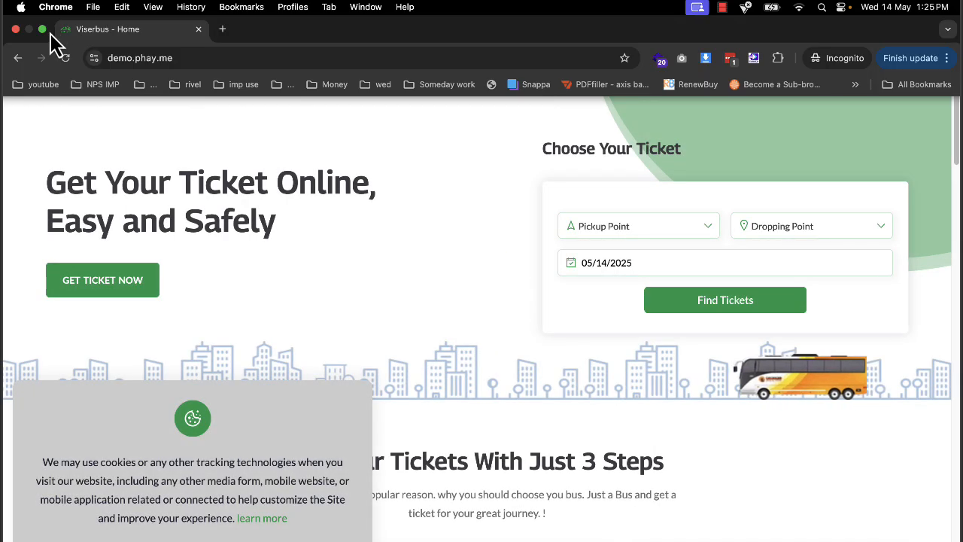
{"action": "left_click", "coordinate": [45, 30]}
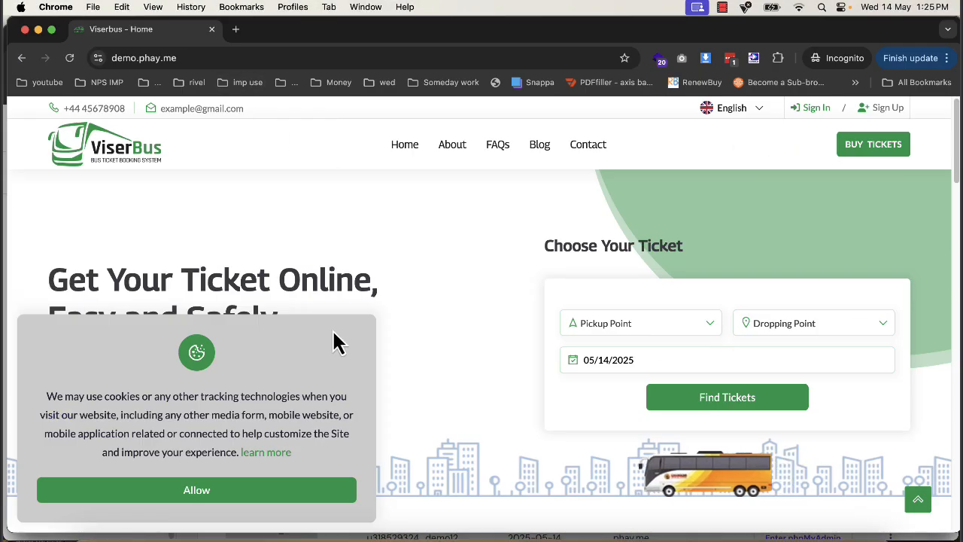
{"action": "left_click", "coordinate": [233, 490]}
- Examine the ViserBus homepage, including the pickup and dropping point choices and the sections down to the footer
{"action": "left_click", "coordinate": [615, 333]}
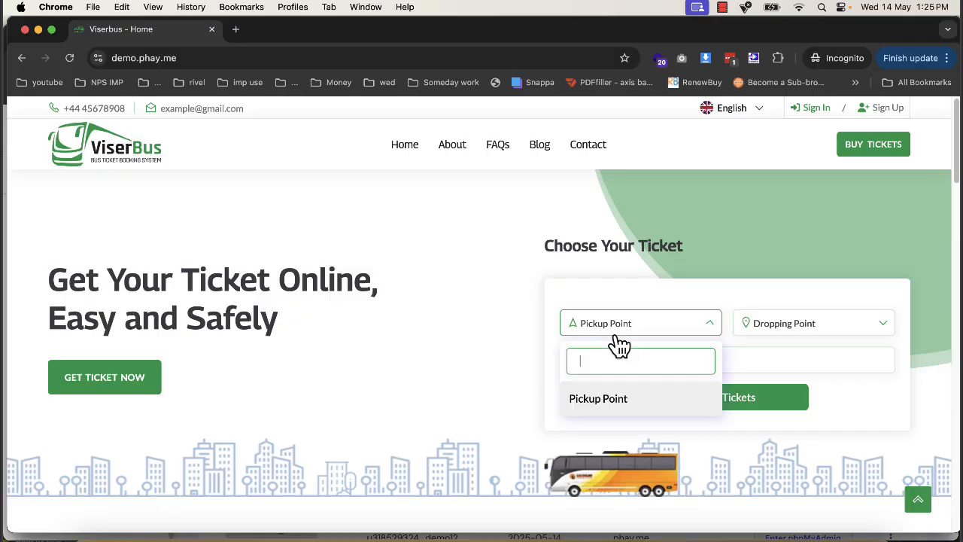
{"action": "left_click", "coordinate": [751, 333]}
{"action": "scroll", "coordinate": [565, 336], "scroll_direction": "down", "scroll_amount": 2}
{"action": "scroll", "coordinate": [560, 342], "scroll_direction": "down", "scroll_amount": 5}
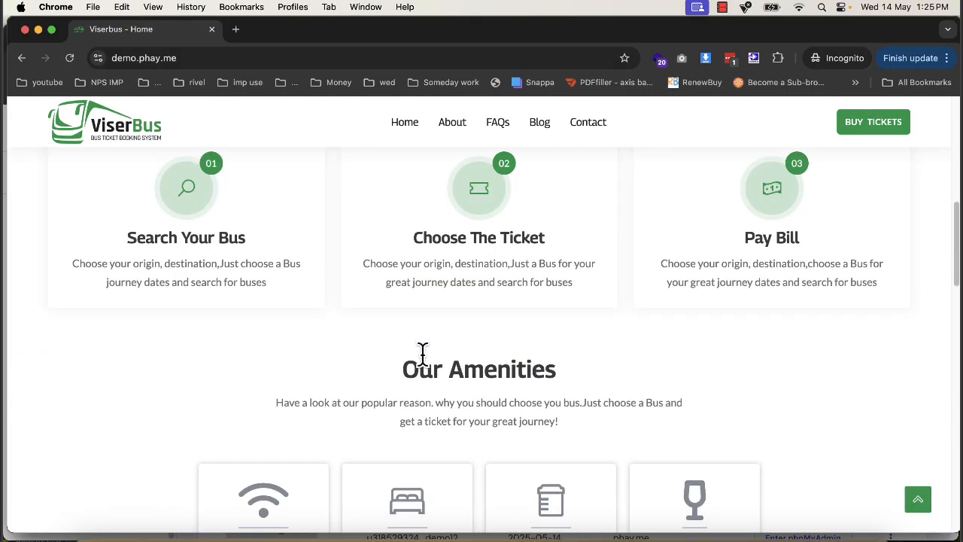
{"action": "scroll", "coordinate": [347, 388], "scroll_direction": "down", "scroll_amount": 6}
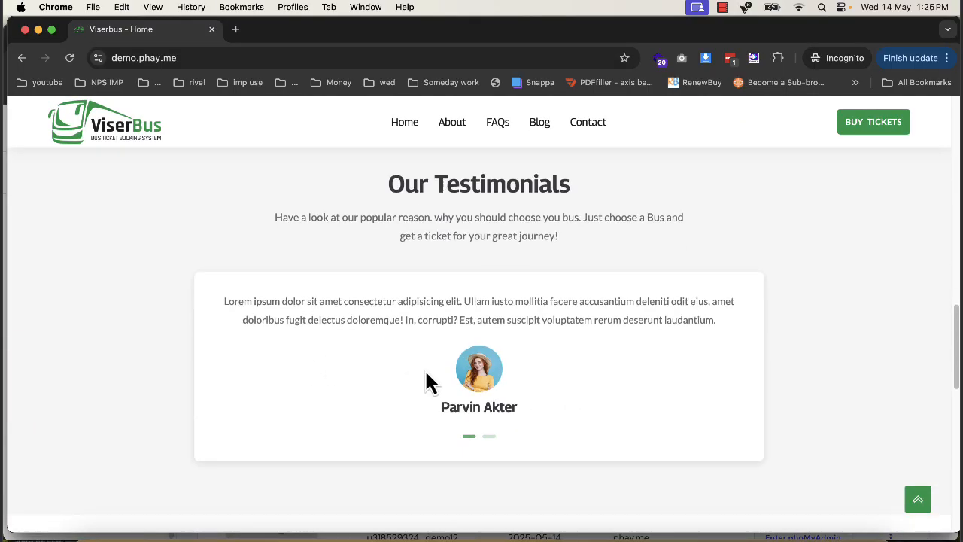
{"action": "scroll", "coordinate": [426, 373], "scroll_direction": "down", "scroll_amount": 10}
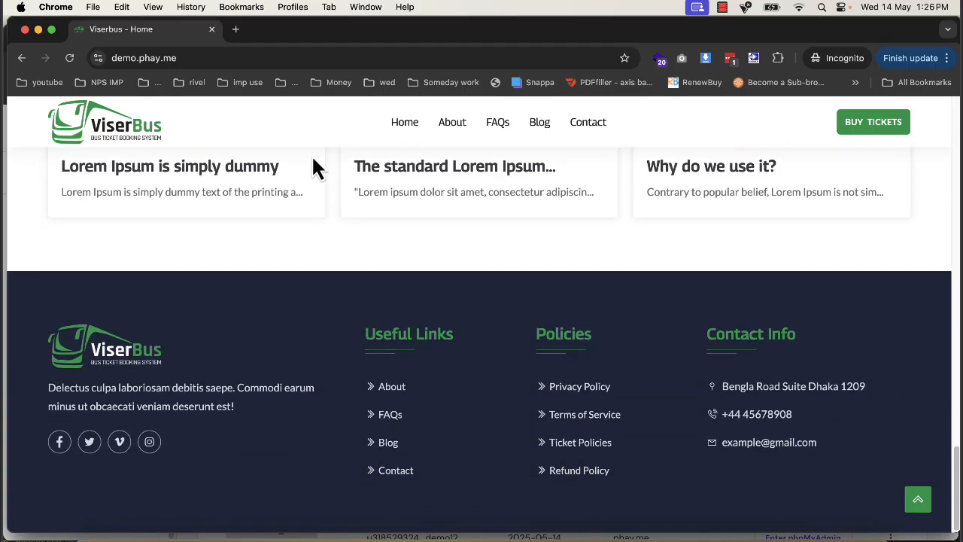
{"action": "scroll", "coordinate": [709, 215], "scroll_direction": "up", "scroll_amount": 13}
- Open the site's admin login page at demo.phay.me/admin
{"action": "left_click", "coordinate": [219, 58]}
{"action": "left_click", "coordinate": [236, 58]}
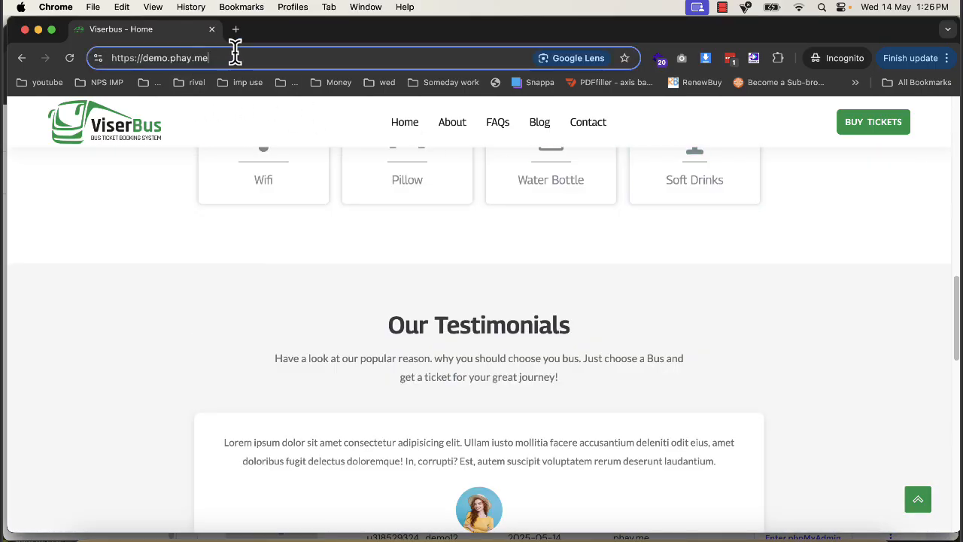
{"action": "type", "text": "/admin"}
{"action": "key", "text": "Return"}
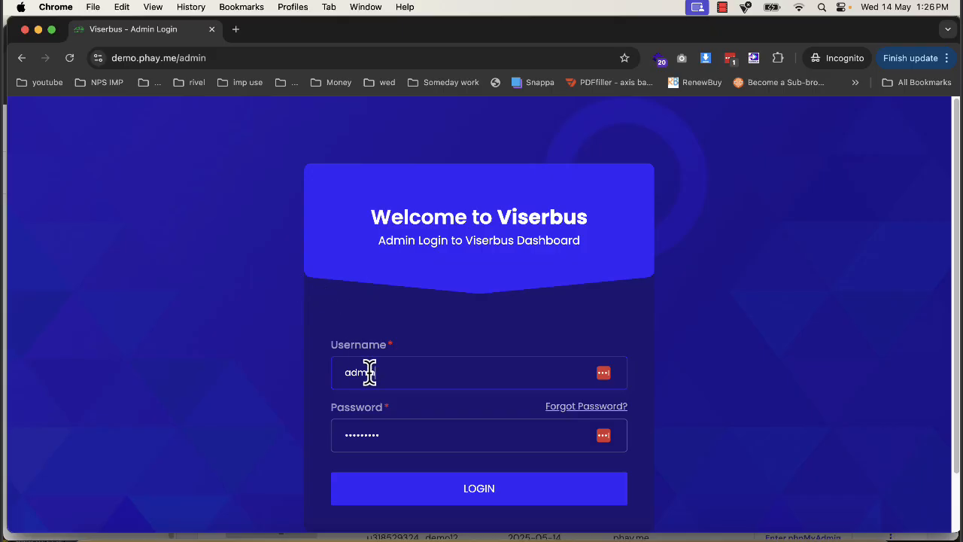
- Log in to the admin dashboard by filling in the admin password, and decline updating the saved password
{"action": "double_click", "coordinate": [384, 427]}
{"action": "type", "text": "•"}
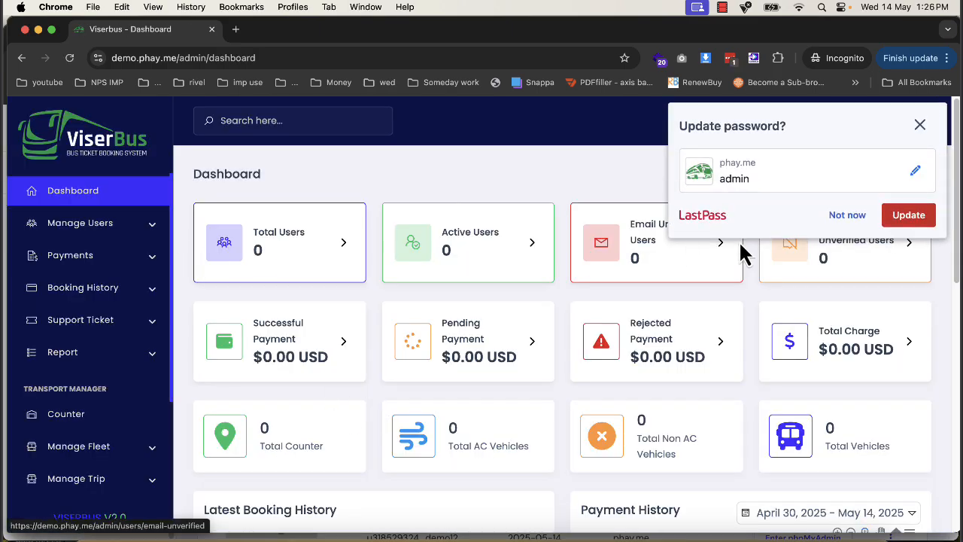
{"action": "left_click", "coordinate": [835, 223]}
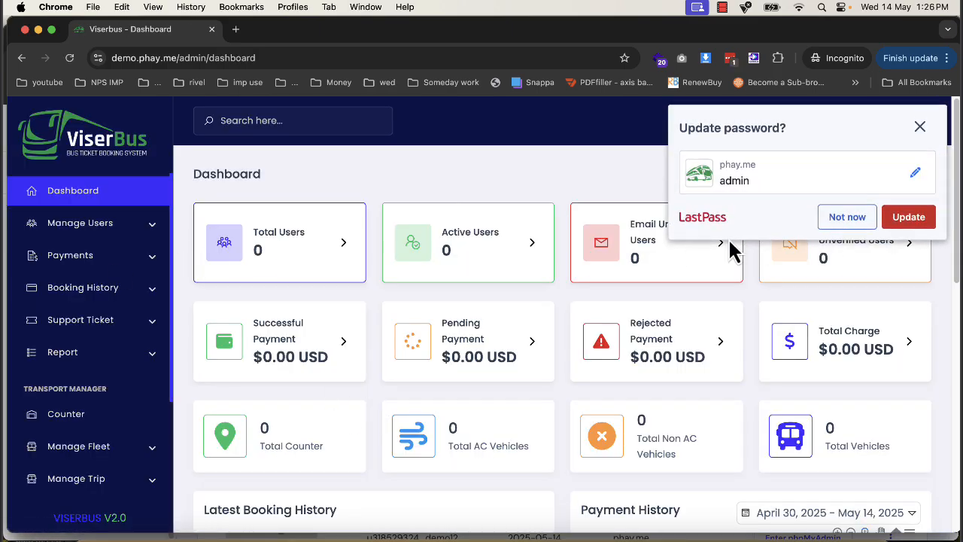
- Examine the admin sections for managing users, payments, booking history, support tickets and reports, including Active Users and Pending Payments
{"action": "left_click", "coordinate": [103, 229]}
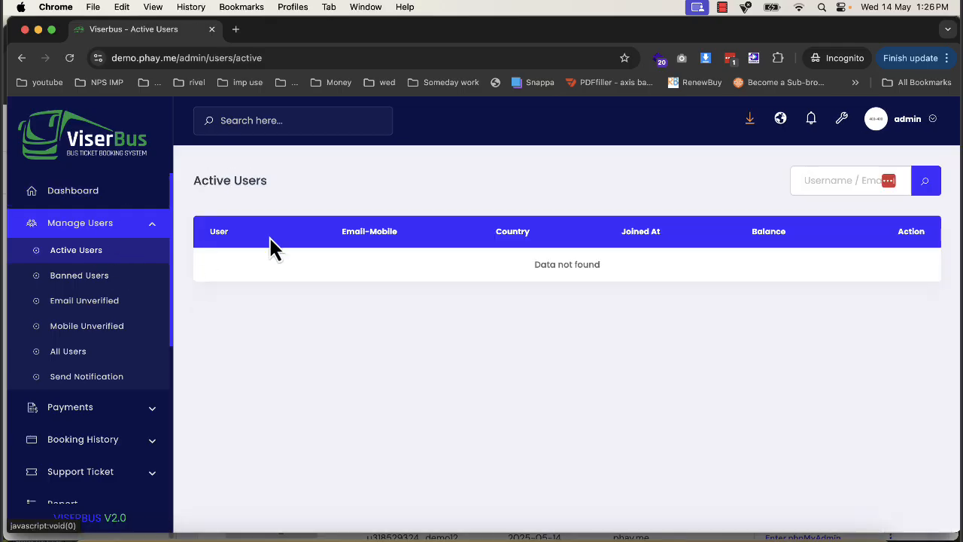
{"action": "left_click", "coordinate": [79, 415]}
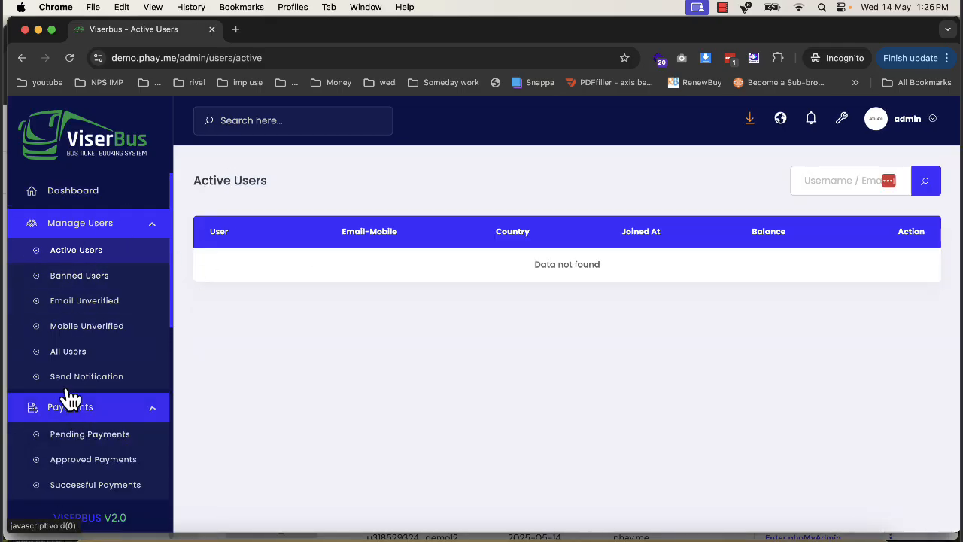
{"action": "left_click", "coordinate": [71, 436]}
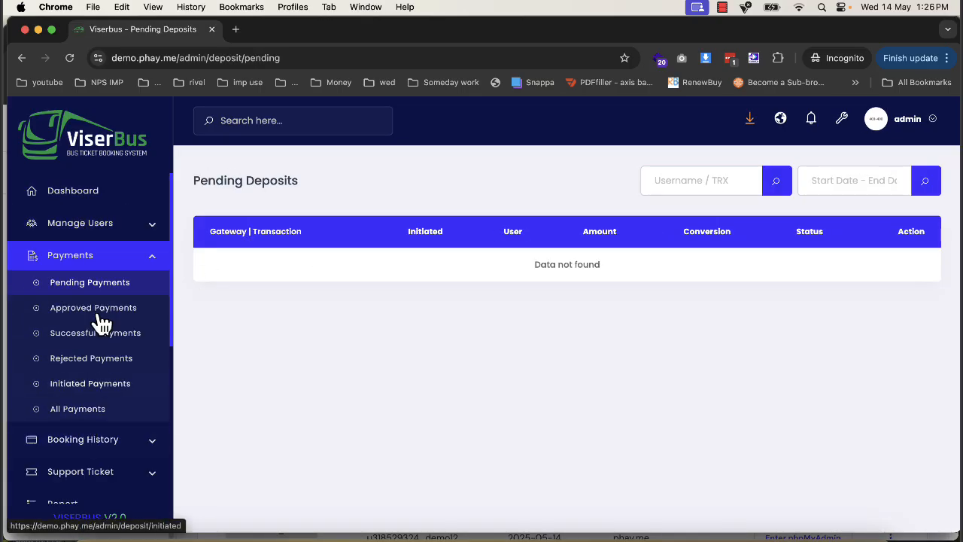
{"action": "left_click", "coordinate": [109, 444]}
{"action": "scroll", "coordinate": [98, 474], "scroll_direction": "down", "scroll_amount": 3}
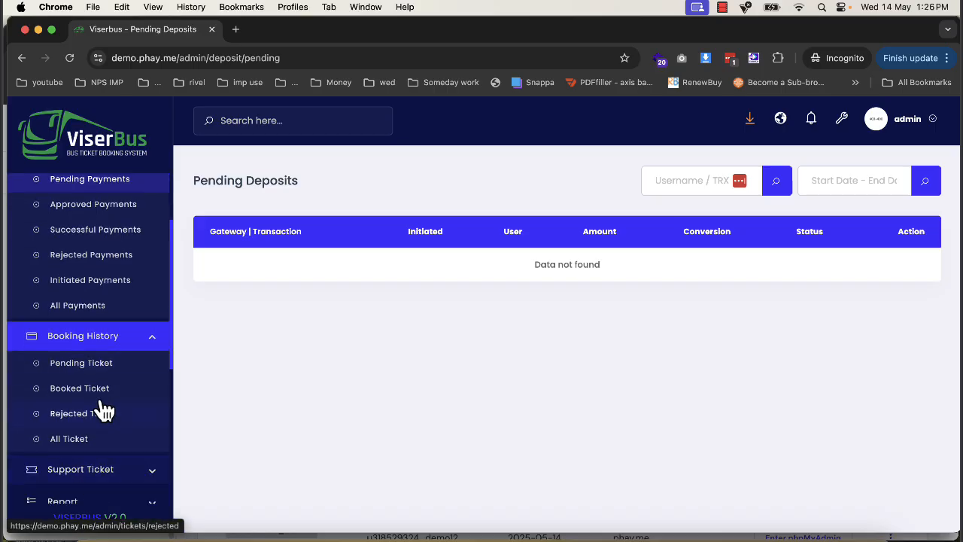
{"action": "left_click", "coordinate": [97, 470]}
{"action": "scroll", "coordinate": [110, 451], "scroll_direction": "down", "scroll_amount": 5}
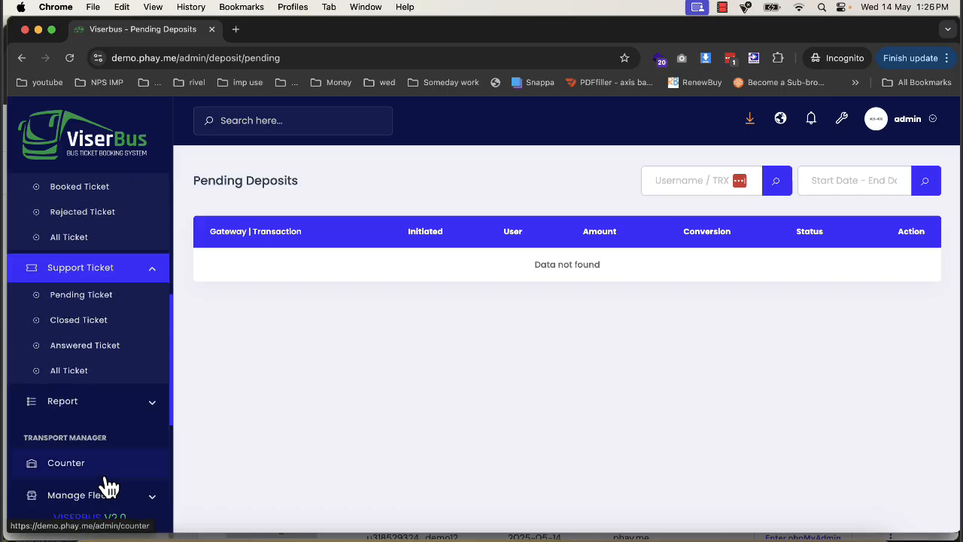
{"action": "left_click", "coordinate": [120, 402]}
{"action": "scroll", "coordinate": [109, 455], "scroll_direction": "down", "scroll_amount": 3}
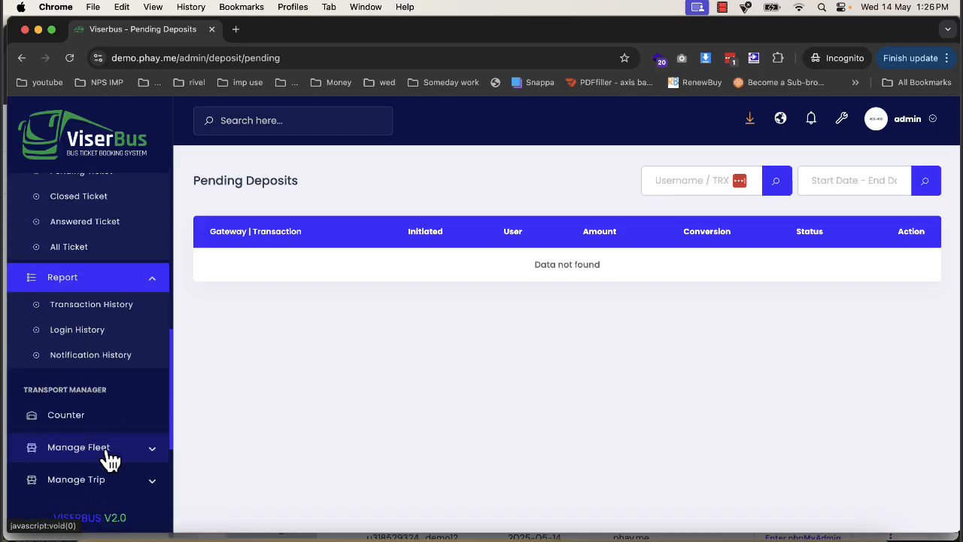
{"action": "scroll", "coordinate": [109, 459], "scroll_direction": "down", "scroll_amount": 3}
- In the system's General Setting, set the site title to hansbus and the currency to inr
{"action": "left_click", "coordinate": [101, 397]}
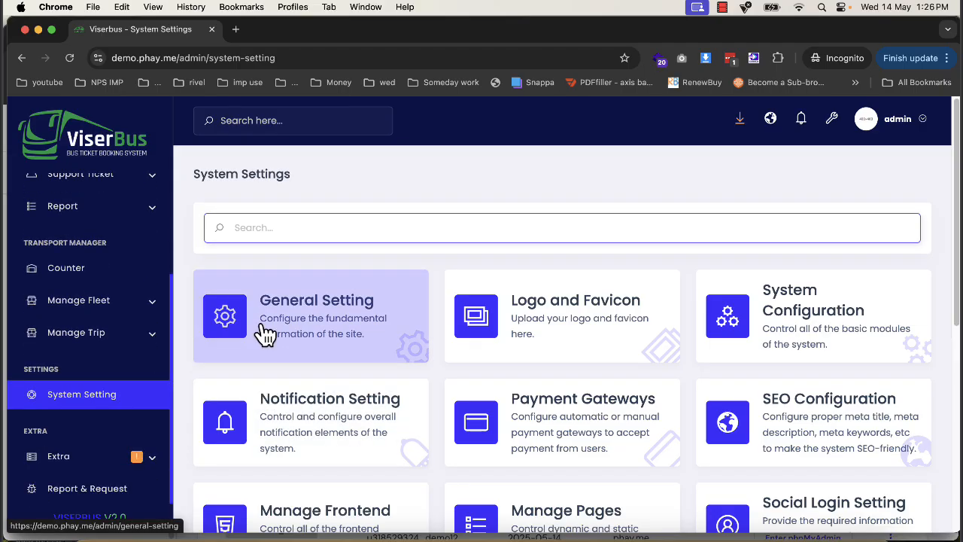
{"action": "left_click", "coordinate": [265, 333]}
{"action": "double_click", "coordinate": [466, 249]}
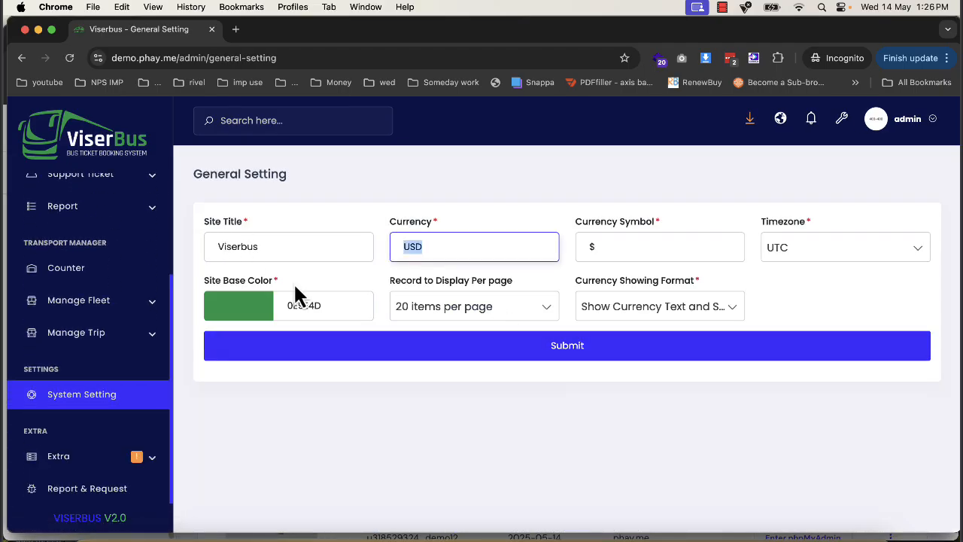
{"action": "left_click", "coordinate": [238, 252]}
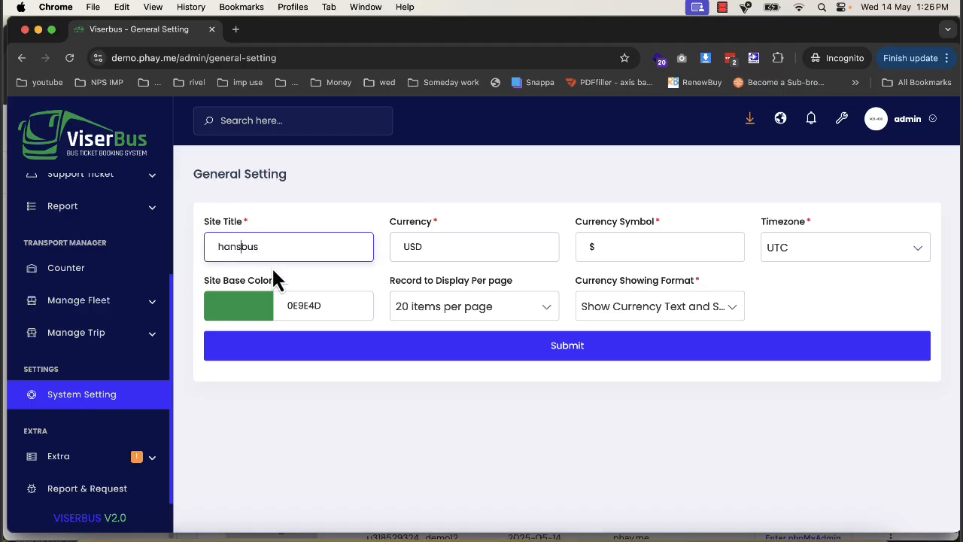
{"action": "double_click", "coordinate": [426, 249]}
{"action": "type", "text": "inr"}
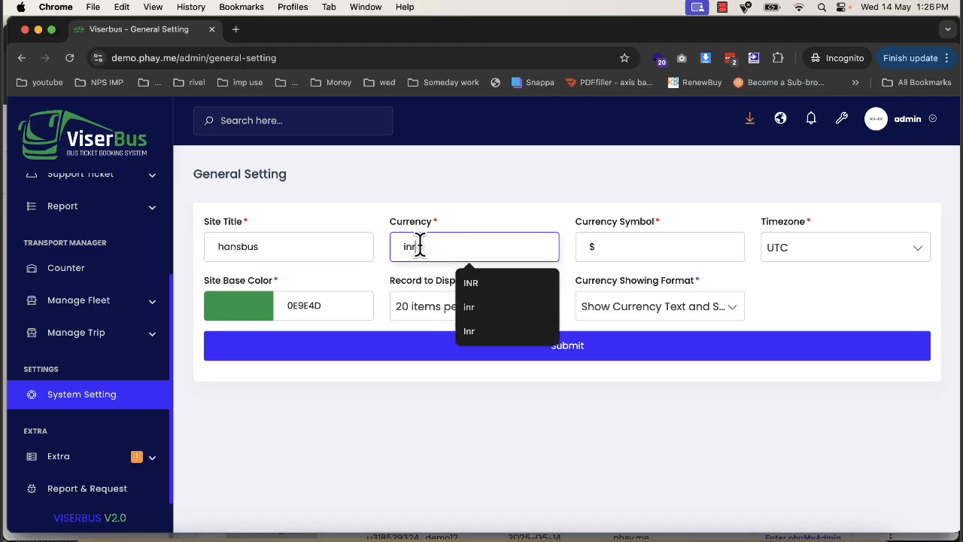
- Search Google for "rupees symbol" in a separate tab and copy the ₹ character
{"action": "left_click", "coordinate": [235, 31]}
{"action": "type", "text": "ru"}
{"action": "key", "text": "Return"}
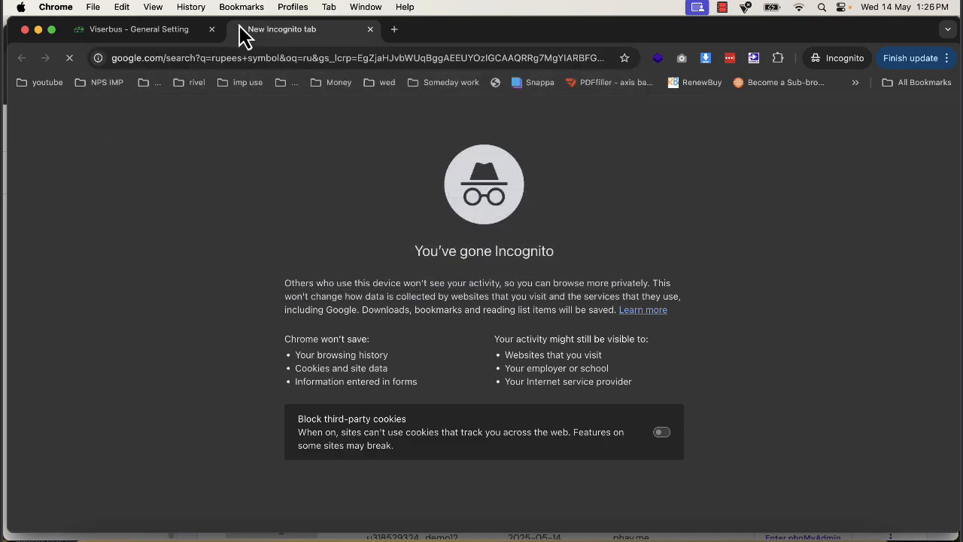
{"action": "left_click_drag", "start_coordinate": [170, 265], "coordinate": [108, 262]}
{"action": "key", "text": "cmd+c"}
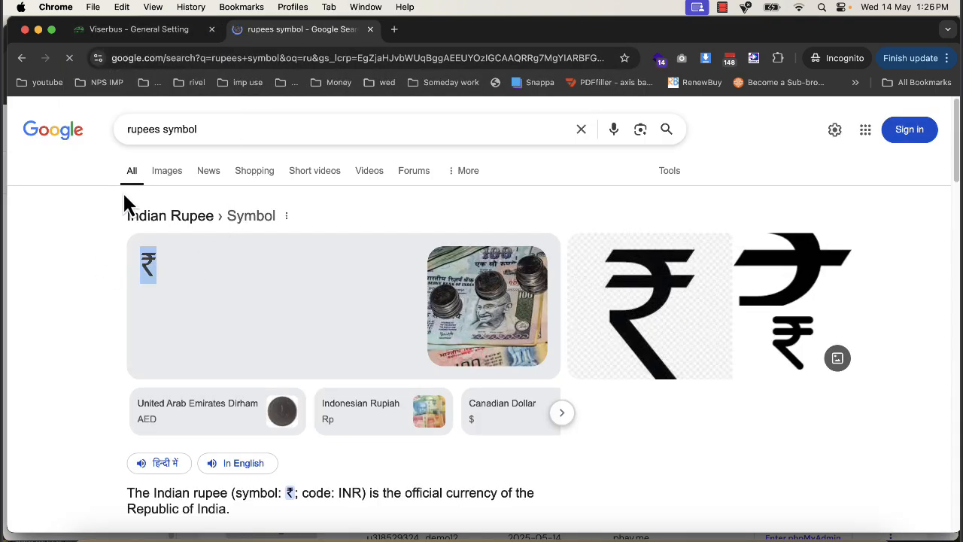
- Return to the General Setting page, set the currency symbol to ₹ and save the settings
{"action": "left_click", "coordinate": [135, 29]}
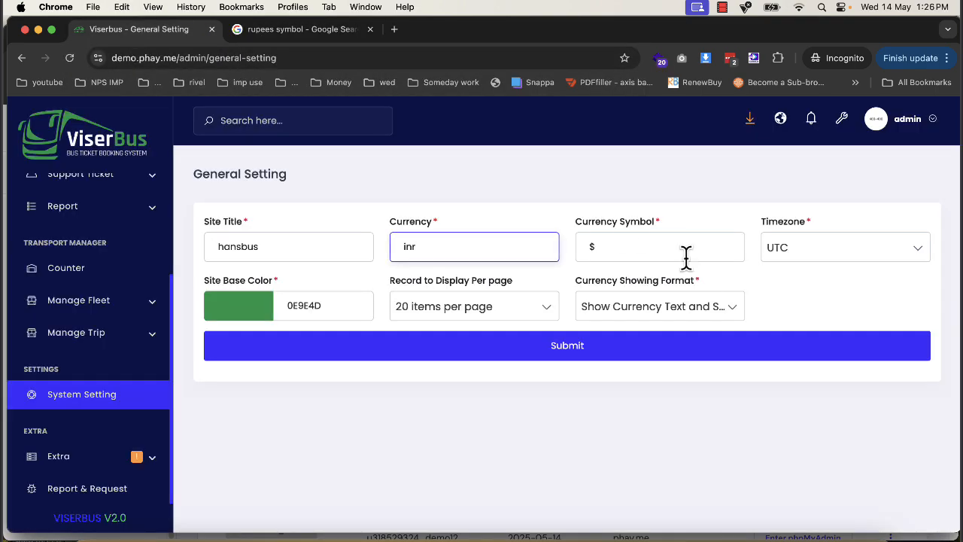
{"action": "double_click", "coordinate": [594, 248]}
{"action": "key", "text": "cmd+v"}
{"action": "left_click", "coordinate": [614, 351]}
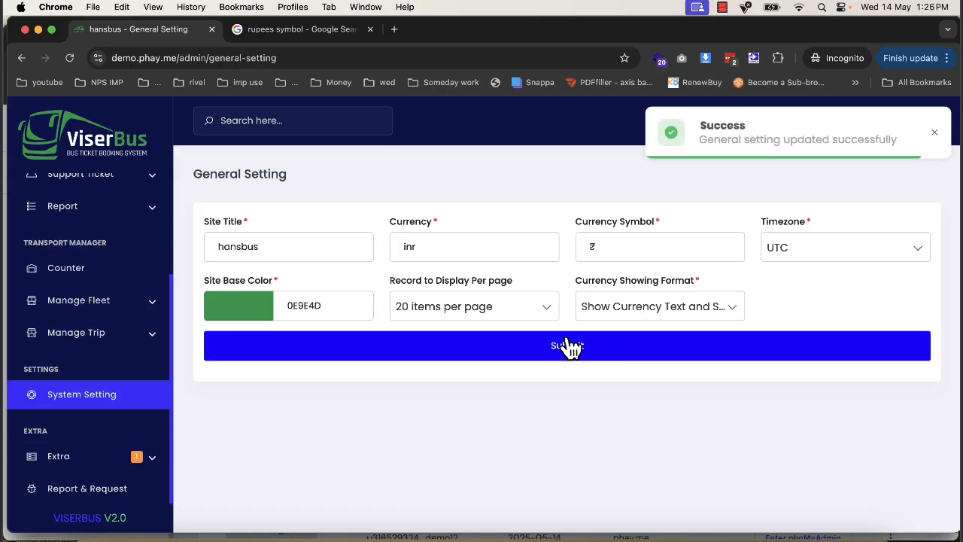
- Check the Logo and Favicon settings page, then return to the system settings overview
{"action": "left_click", "coordinate": [86, 402]}
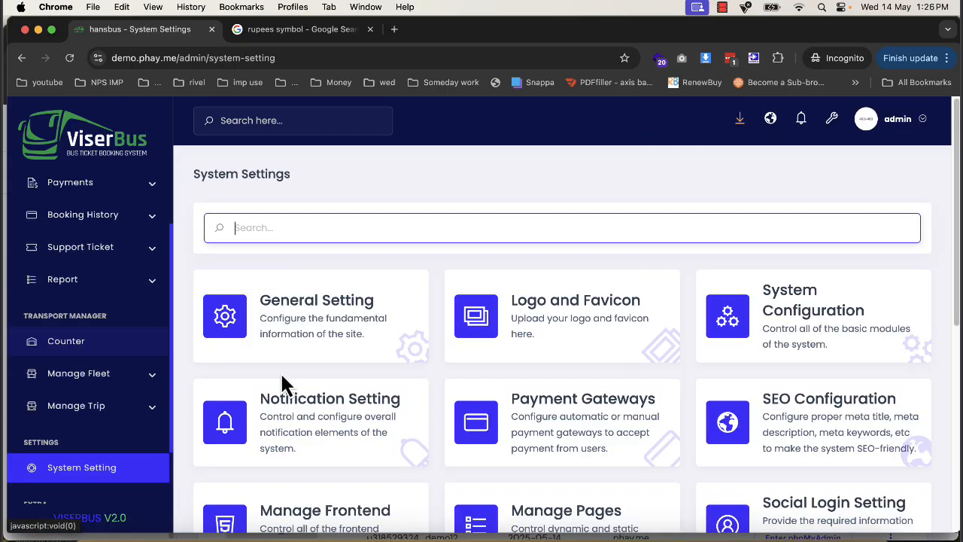
{"action": "left_click", "coordinate": [576, 344]}
{"action": "scroll", "coordinate": [342, 385], "scroll_direction": "down", "scroll_amount": 2}
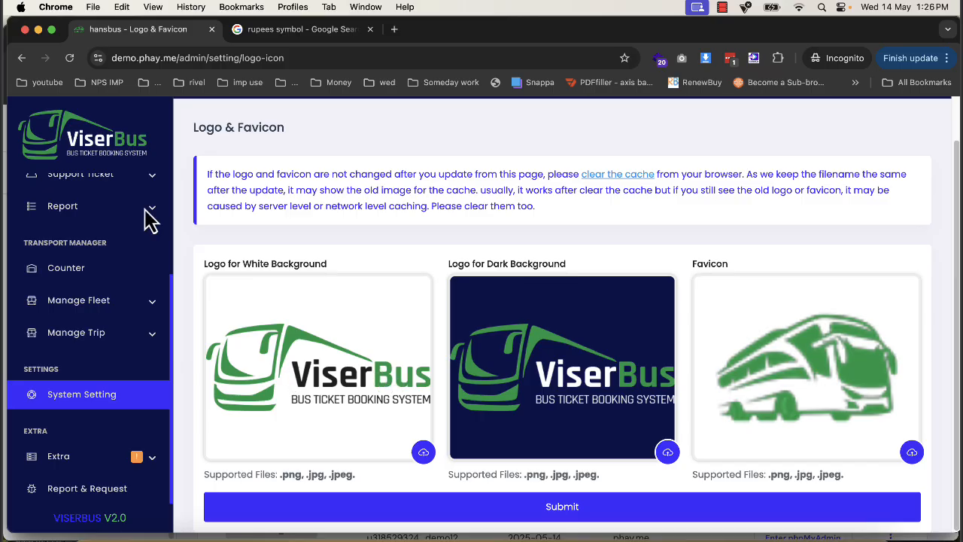
{"action": "left_click", "coordinate": [22, 58]}
- In System Configuration, disable Email Verification, Email Notification, Agree Policy, Push Notification and Language Option, and save the configuration
{"action": "left_click", "coordinate": [762, 329]}
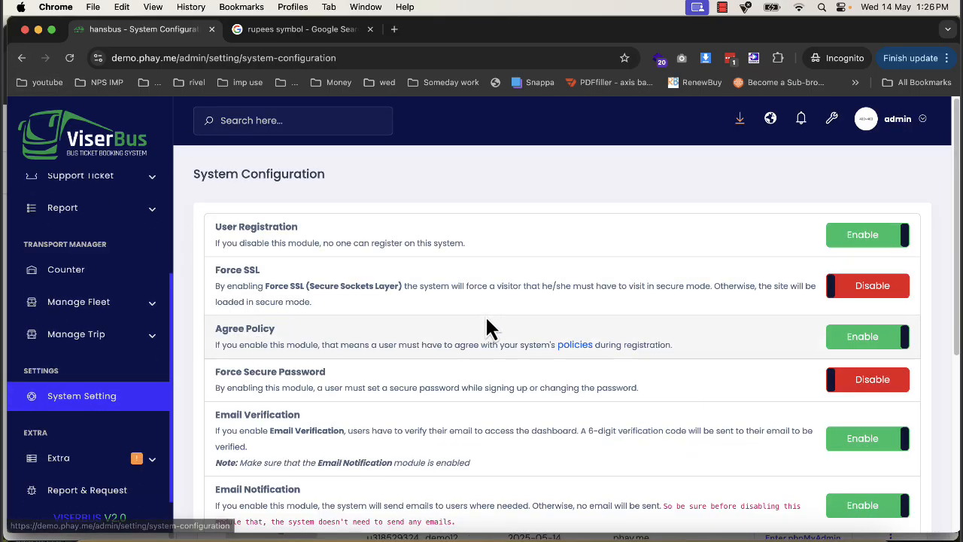
{"action": "scroll", "coordinate": [472, 308], "scroll_direction": "down", "scroll_amount": 3}
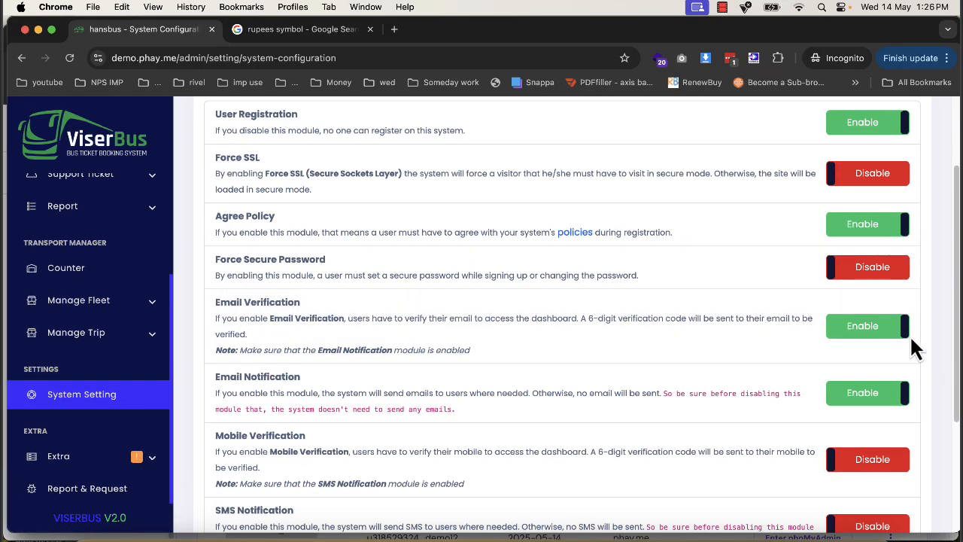
{"action": "left_click", "coordinate": [905, 334]}
{"action": "left_click", "coordinate": [880, 397]}
{"action": "left_click", "coordinate": [870, 233]}
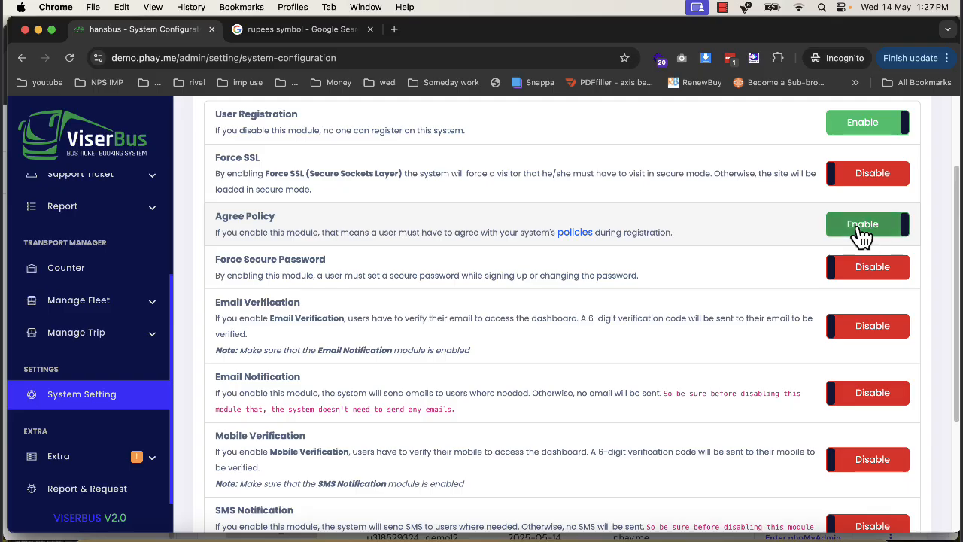
{"action": "scroll", "coordinate": [866, 303], "scroll_direction": "down", "scroll_amount": 5}
{"action": "left_click", "coordinate": [880, 399]}
{"action": "left_click", "coordinate": [875, 442]}
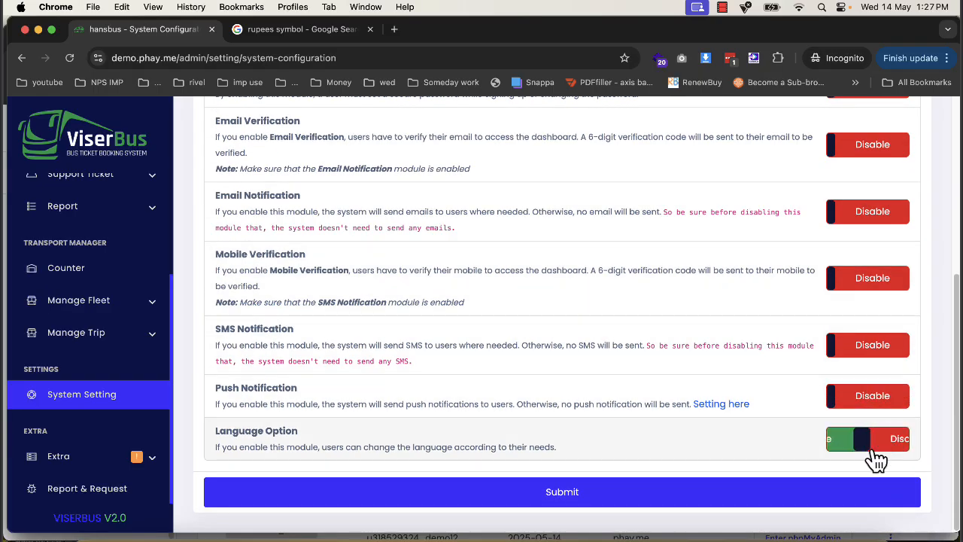
{"action": "left_click", "coordinate": [862, 489]}
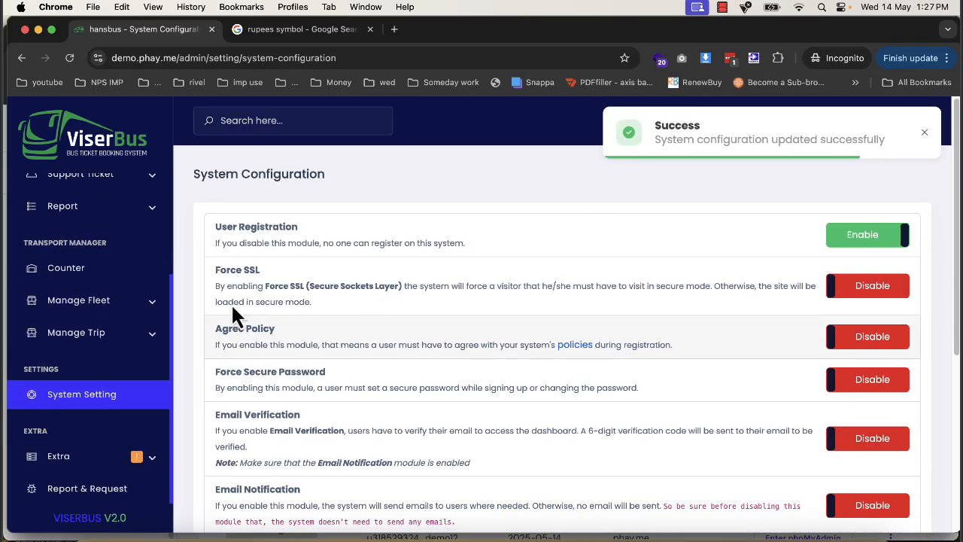
- Examine the SMS notification settings, including the available send methods and the Clickatell API key field
{"action": "left_click", "coordinate": [22, 58]}
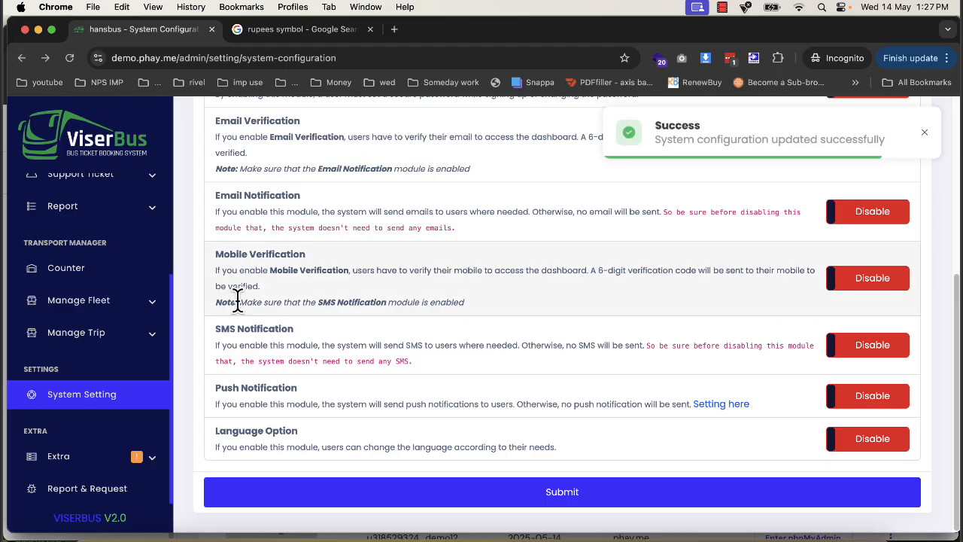
{"action": "left_click", "coordinate": [24, 58]}
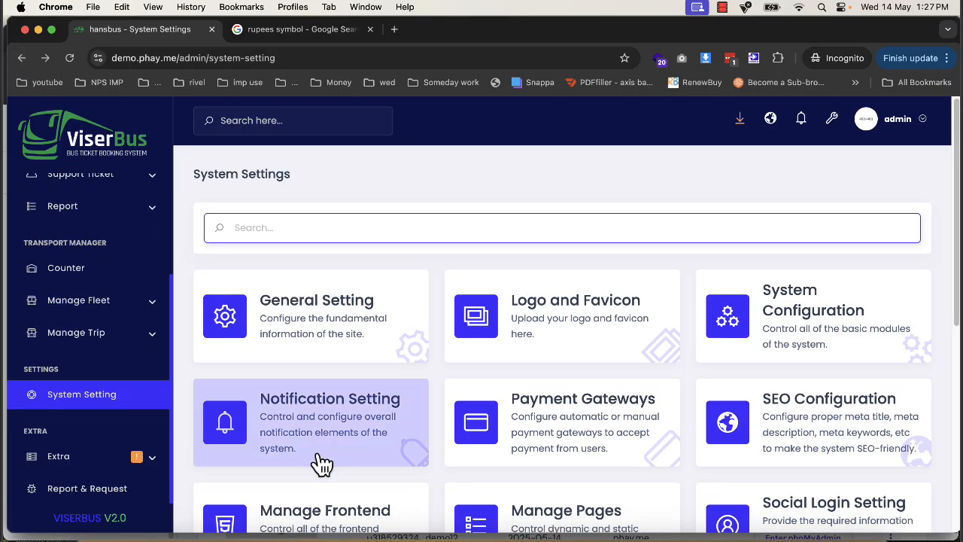
{"action": "left_click", "coordinate": [363, 434]}
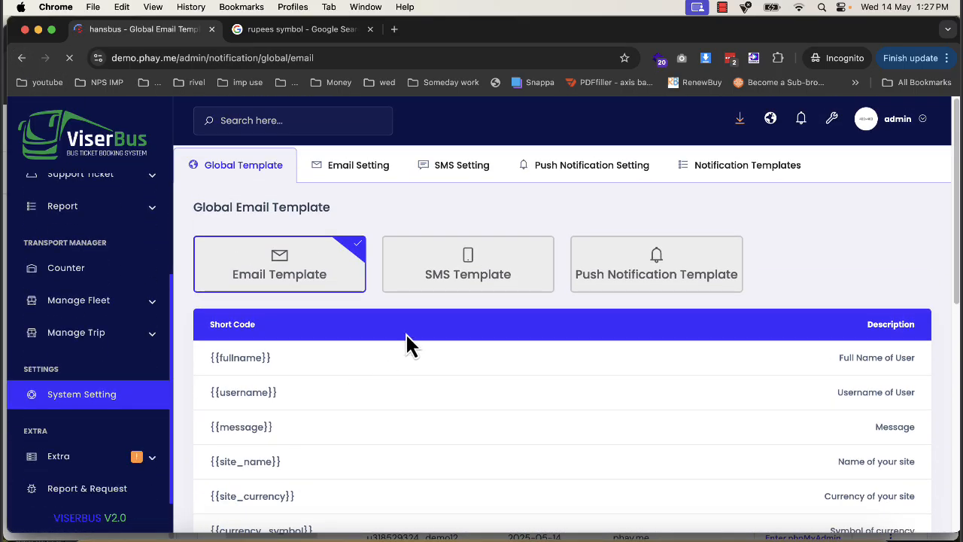
{"action": "left_click", "coordinate": [452, 164]}
{"action": "left_click", "coordinate": [343, 282]}
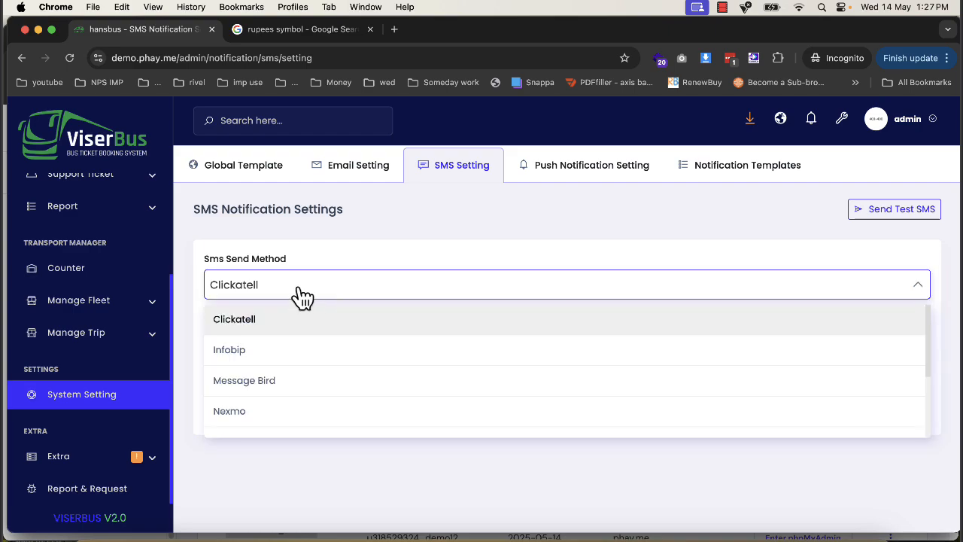
{"action": "scroll", "coordinate": [301, 398], "scroll_direction": "down", "scroll_amount": 3}
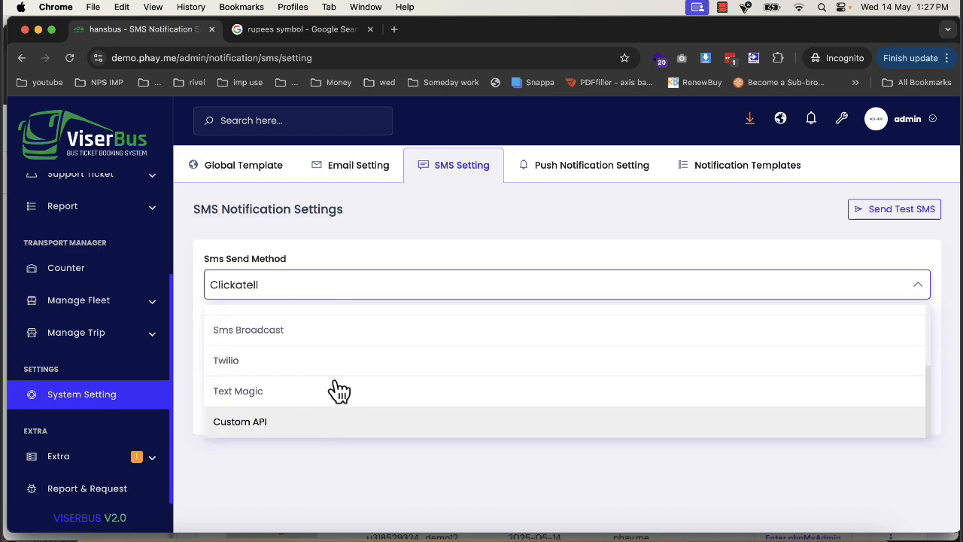
{"action": "left_click", "coordinate": [425, 228]}
{"action": "left_click", "coordinate": [295, 369]}
{"action": "double_click", "coordinate": [295, 368]}
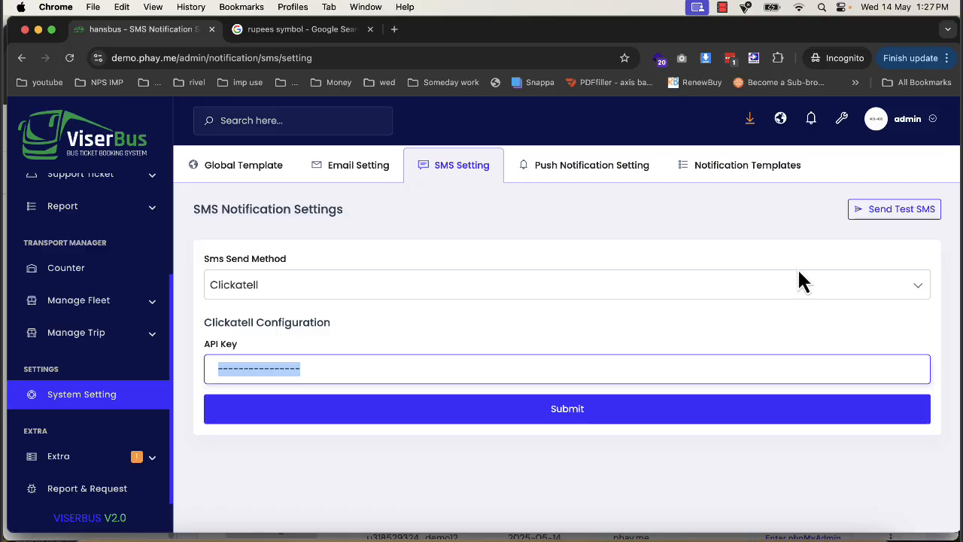
{"action": "left_click", "coordinate": [498, 292]}
{"action": "scroll", "coordinate": [286, 436], "scroll_direction": "down", "scroll_amount": 2}
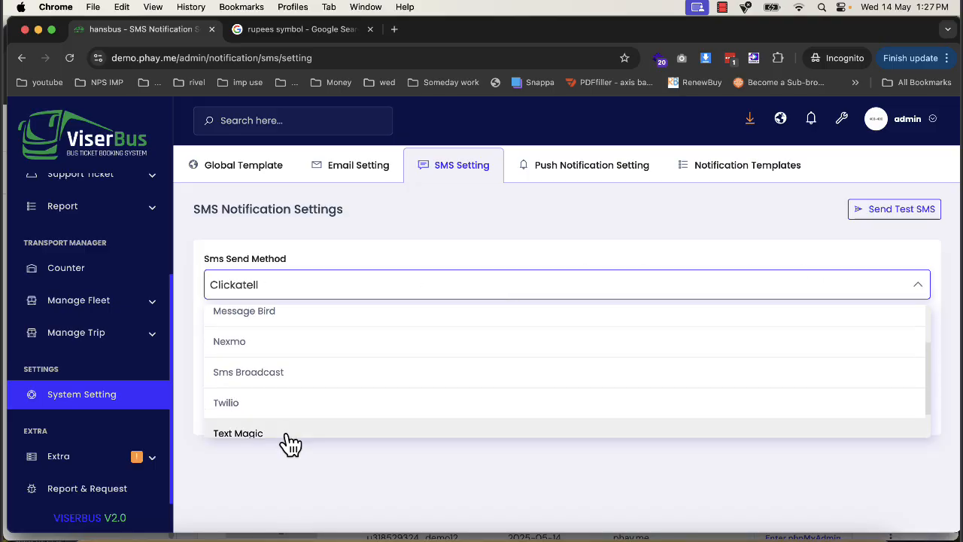
{"action": "left_click", "coordinate": [530, 235]}
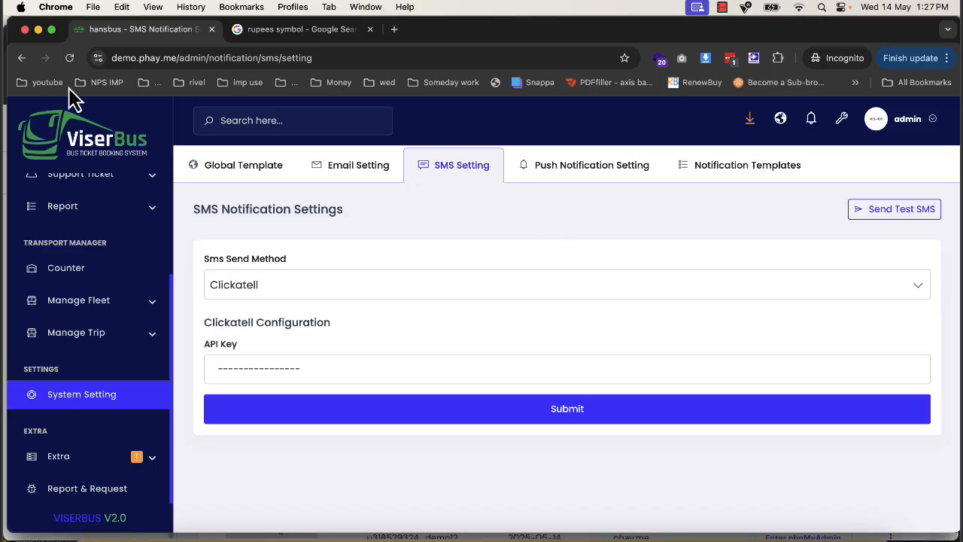
- Return to the system settings, review the automatic payment gateways and open the RazorPay gateway's settings
{"action": "left_click", "coordinate": [25, 63]}
{"action": "left_click", "coordinate": [26, 63]}
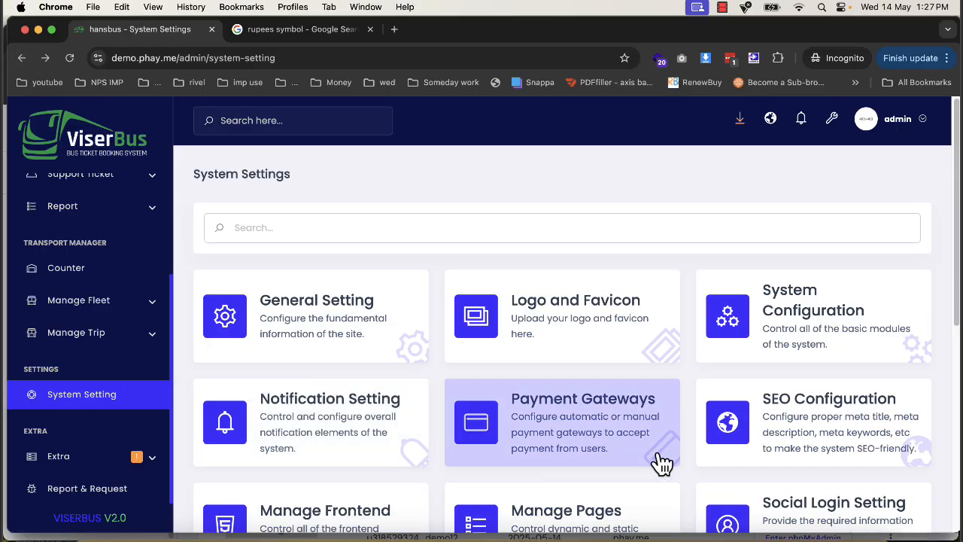
{"action": "left_click", "coordinate": [595, 449]}
{"action": "scroll", "coordinate": [421, 417], "scroll_direction": "down", "scroll_amount": 5}
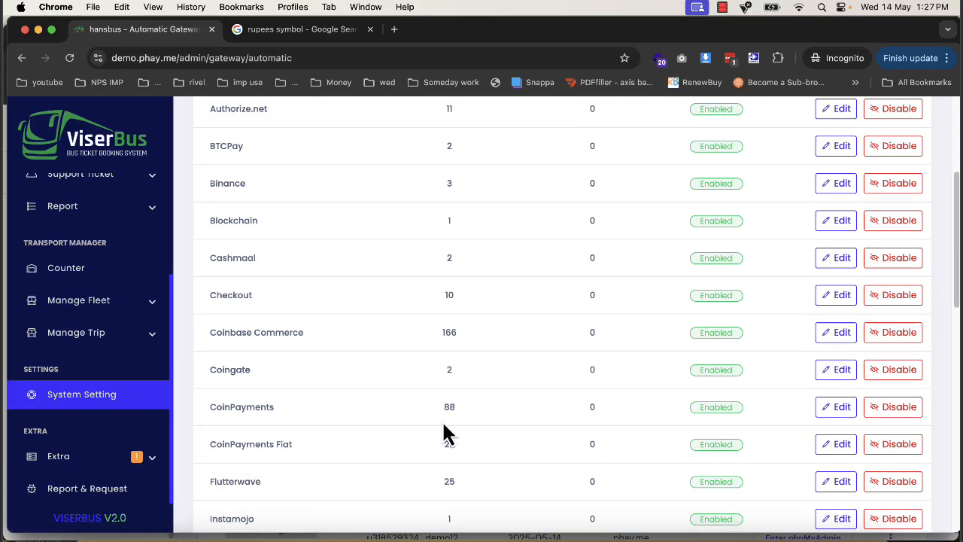
{"action": "scroll", "coordinate": [441, 423], "scroll_direction": "down", "scroll_amount": 5}
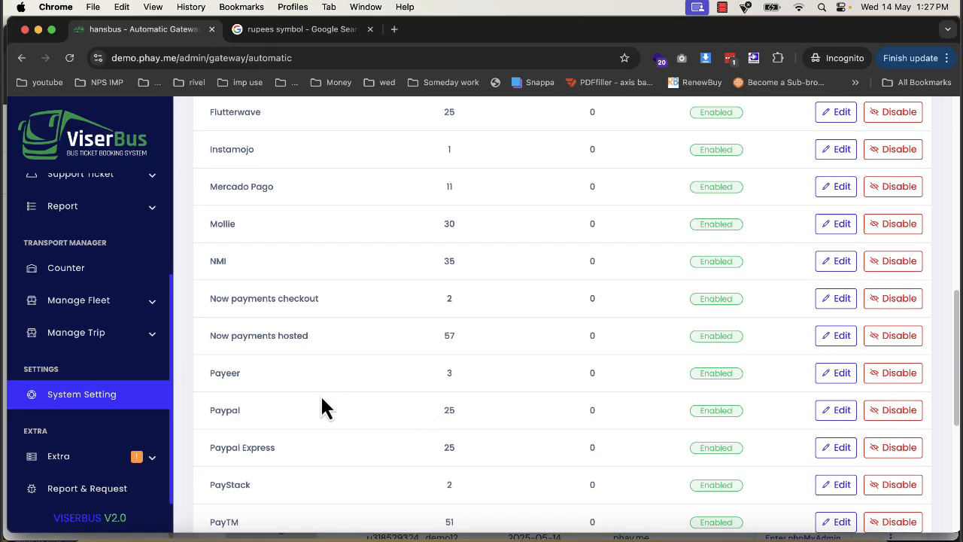
{"action": "scroll", "coordinate": [293, 436], "scroll_direction": "down", "scroll_amount": 2}
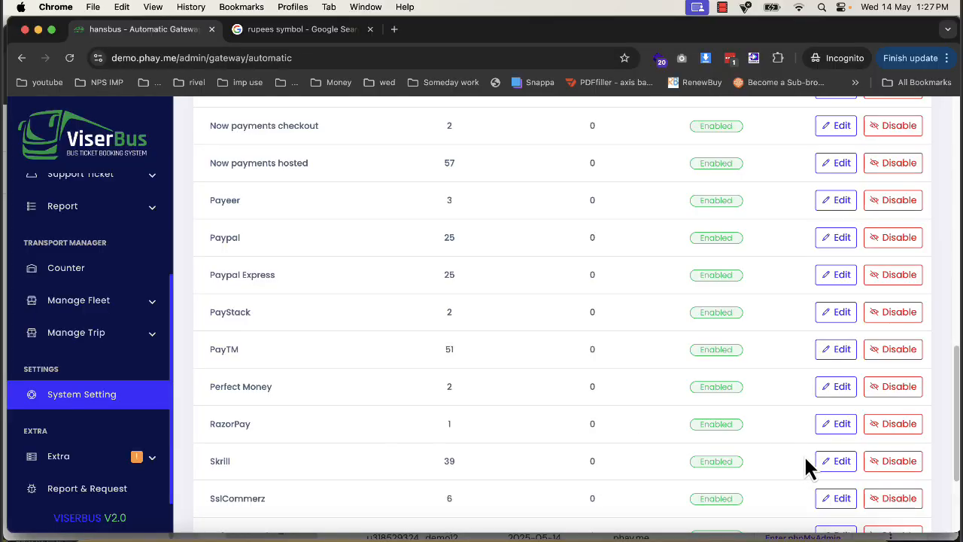
{"action": "left_click", "coordinate": [837, 424]}
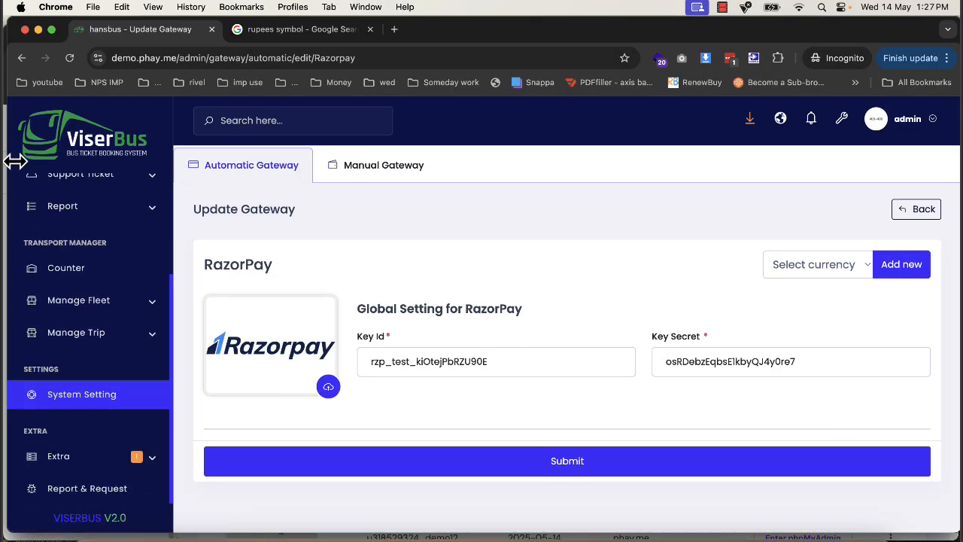
- Start a new manual payment gateway and upload 858133.png from the Desktop as its image
{"action": "left_click", "coordinate": [350, 164]}
{"action": "left_click", "coordinate": [910, 218]}
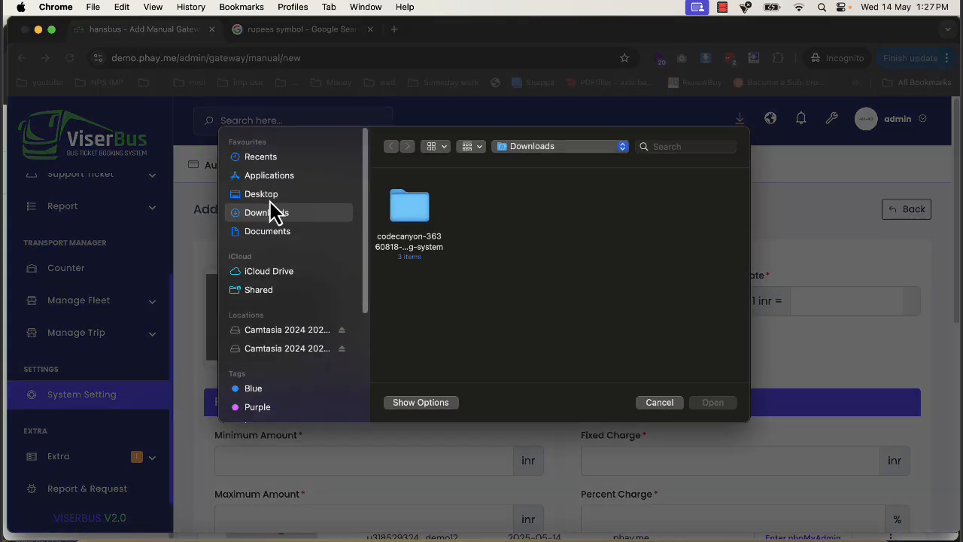
{"action": "left_click", "coordinate": [261, 194]}
{"action": "left_click", "coordinate": [444, 204]}
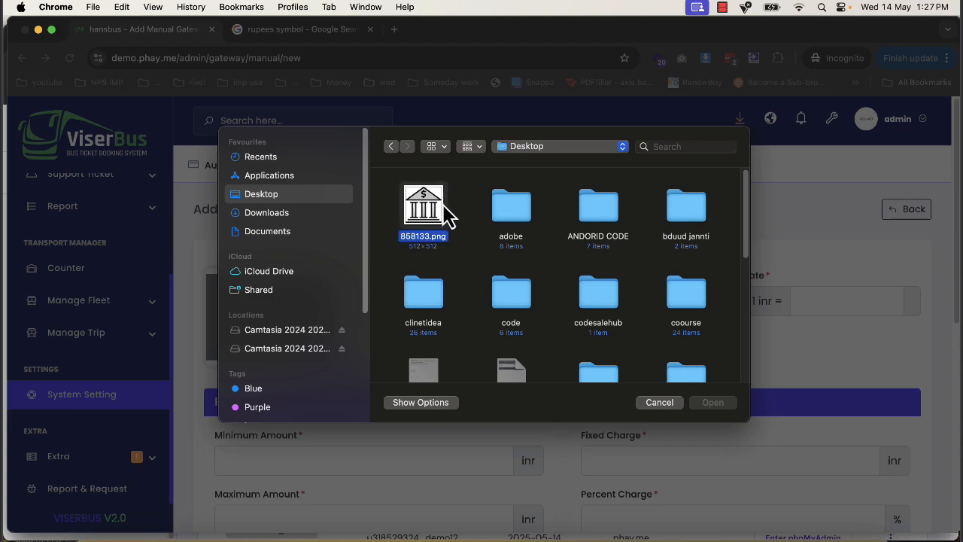
{"action": "double_click", "coordinate": [443, 206]}
- Name the manual gateway "bank" and set its currency to "inr"
{"action": "left_click", "coordinate": [477, 301]}
{"action": "type", "text": "ban"}
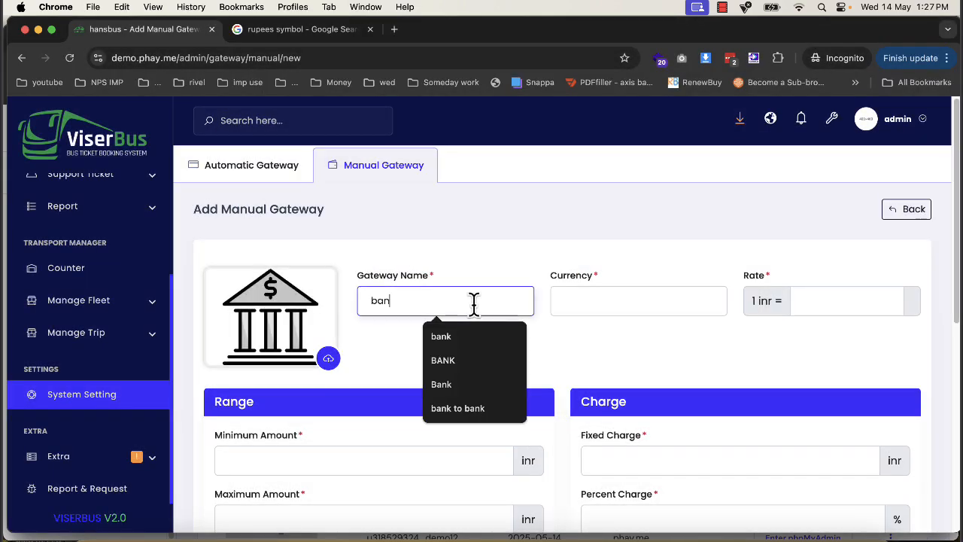
{"action": "type", "text": "k"}
{"action": "key", "text": "Tab"}
{"action": "type", "text": "inr"}
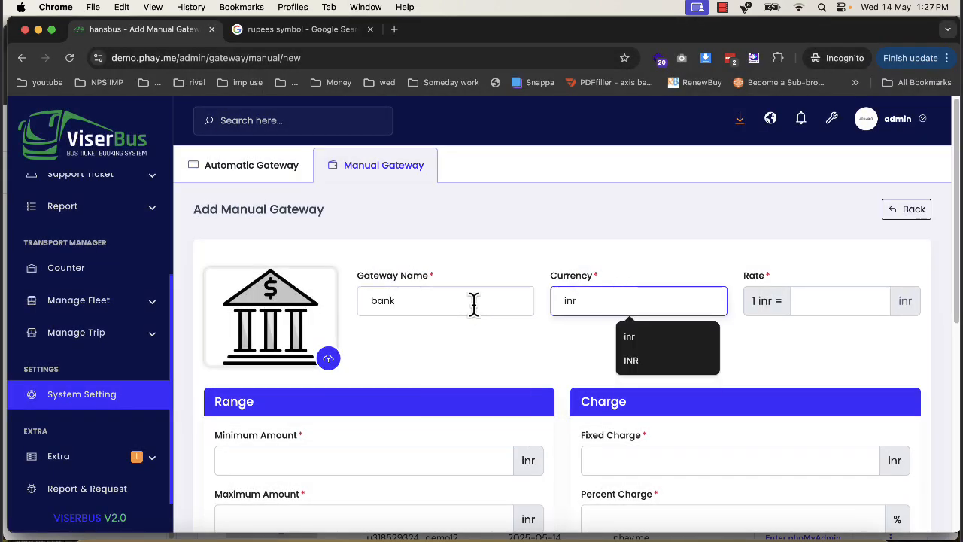
{"action": "key", "text": "BackSpace"}
{"action": "key", "text": "BackSpace"}
{"action": "type", "text": "nr"}
{"action": "key", "text": "Tab"}
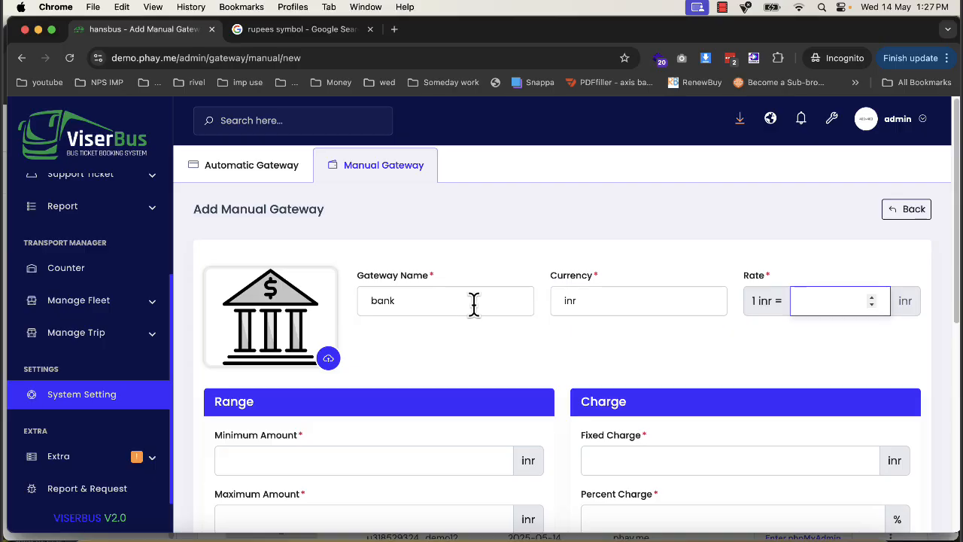
- Set the gateway's rate to 1, its amount range to 1–100000, and both the fixed and percent charges to 1
{"action": "key", "text": "Tab"}
{"action": "scroll", "coordinate": [413, 361], "scroll_direction": "down", "scroll_amount": 2}
{"action": "type", "text": "1"}
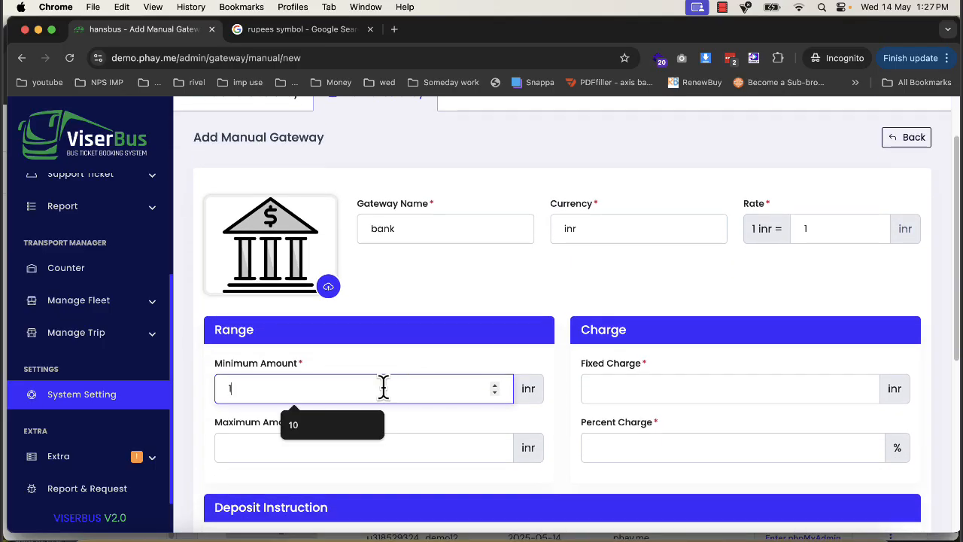
{"action": "key", "text": "Tab"}
{"action": "type", "text": "100000"}
{"action": "key", "text": "Tab"}
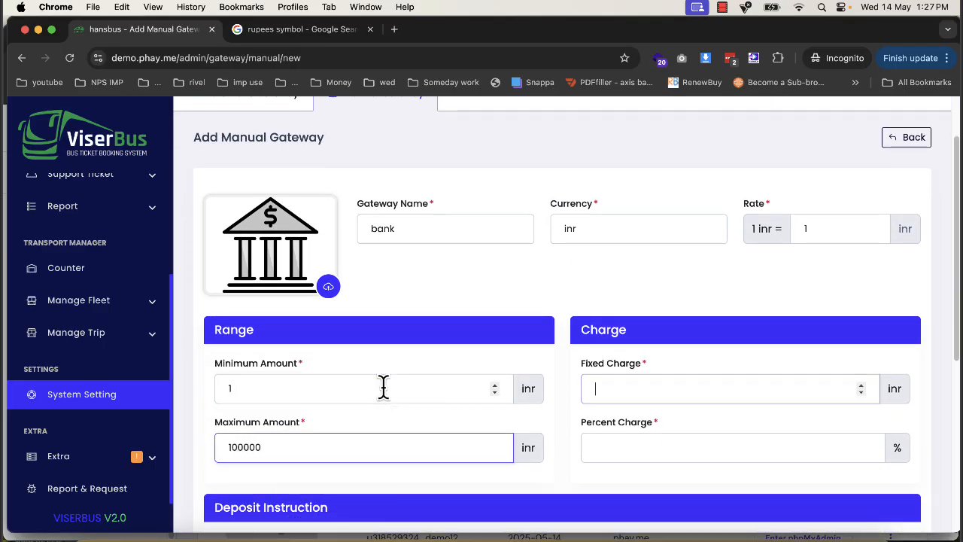
{"action": "type", "text": "1"}
{"action": "key", "text": "Tab"}
{"action": "type", "text": "1"}
- Enter "ac" as the deposit instruction, submit the manual gateway and check the list of manual gateways
{"action": "scroll", "coordinate": [376, 391], "scroll_direction": "down", "scroll_amount": 3}
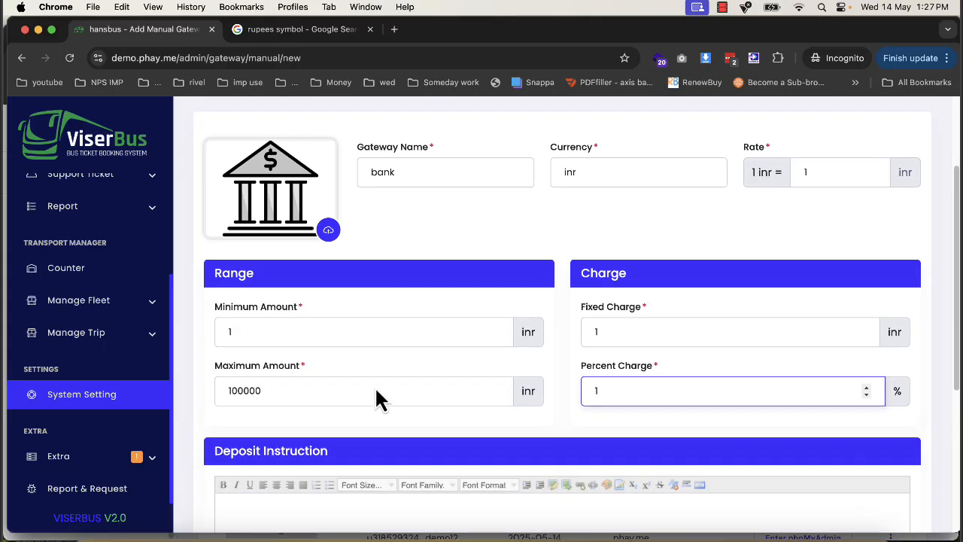
{"action": "left_click", "coordinate": [280, 484]}
{"action": "type", "text": "ac"}
{"action": "scroll", "coordinate": [280, 484], "scroll_direction": "down", "scroll_amount": 5}
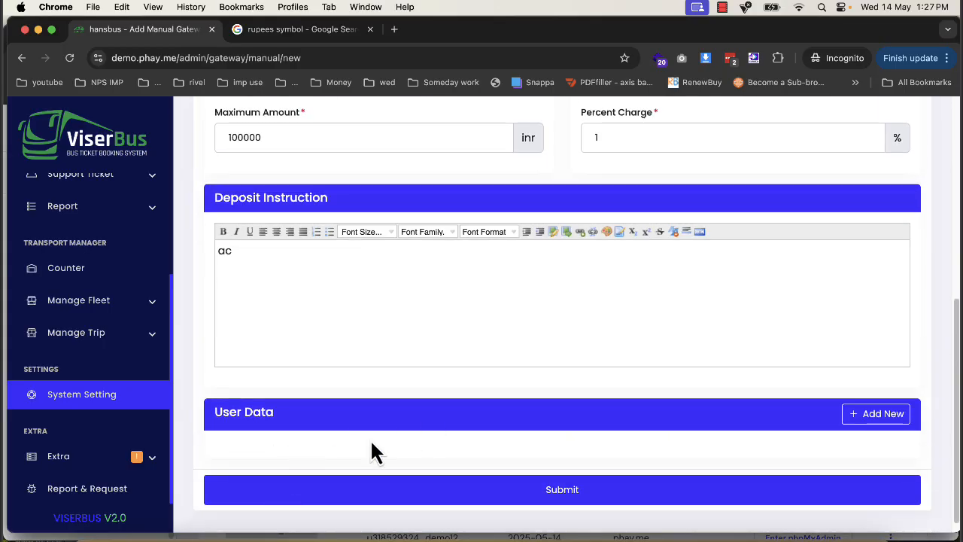
{"action": "left_click", "coordinate": [696, 488]}
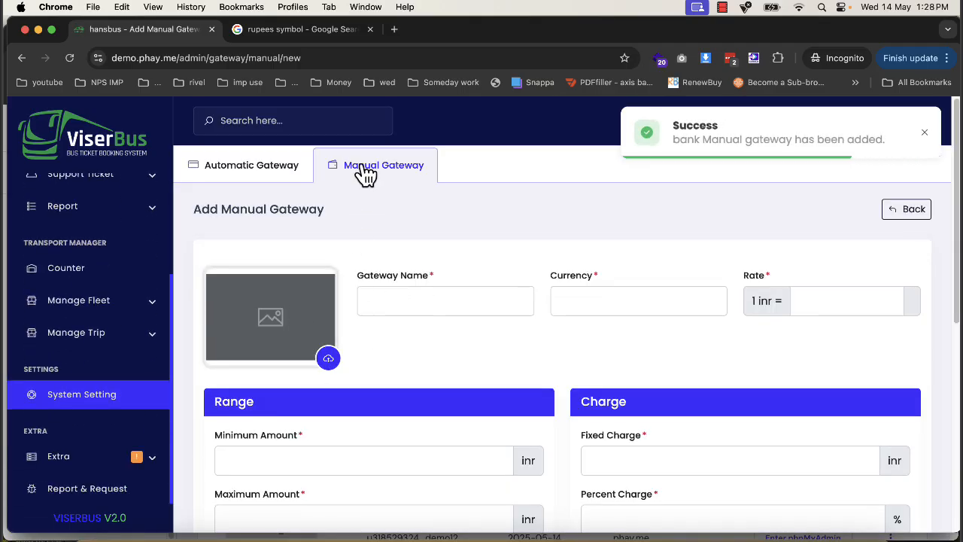
{"action": "left_click", "coordinate": [367, 173]}
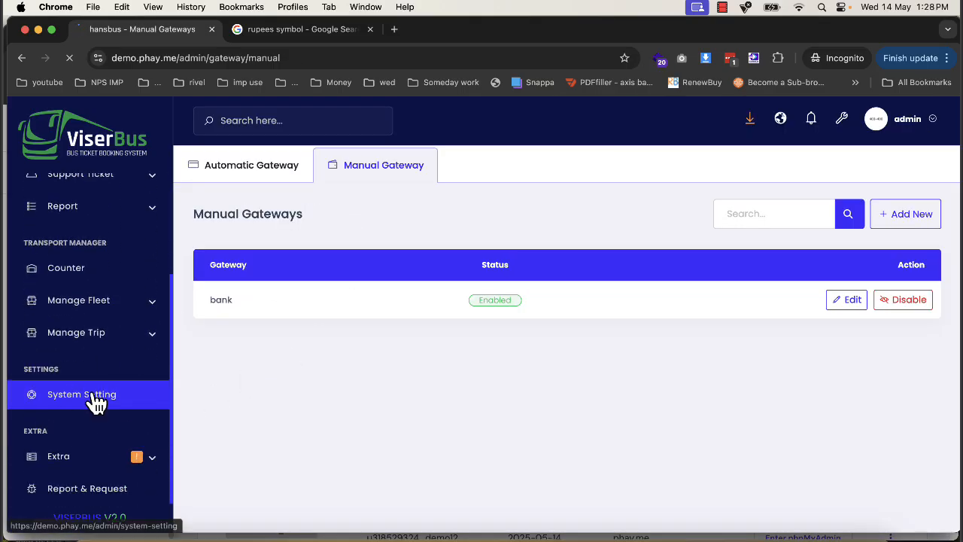
- Return to the system settings and open the Manage Frontend content page
{"action": "left_click", "coordinate": [95, 402]}
{"action": "scroll", "coordinate": [726, 383], "scroll_direction": "down", "scroll_amount": 2}
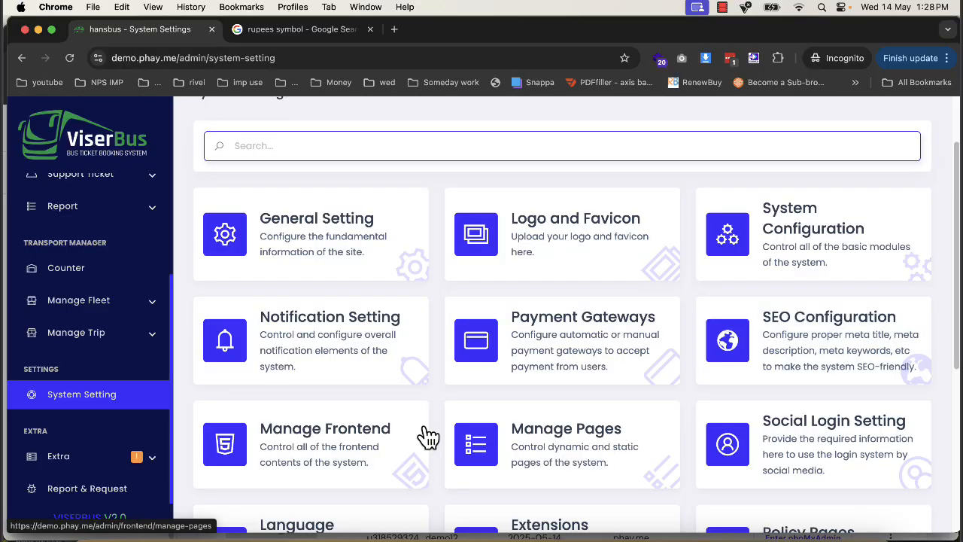
{"action": "left_click", "coordinate": [343, 445]}
- Load demo.phay.me in the second browser tab and compare its home page with the frontend content options
{"action": "left_click", "coordinate": [278, 29]}
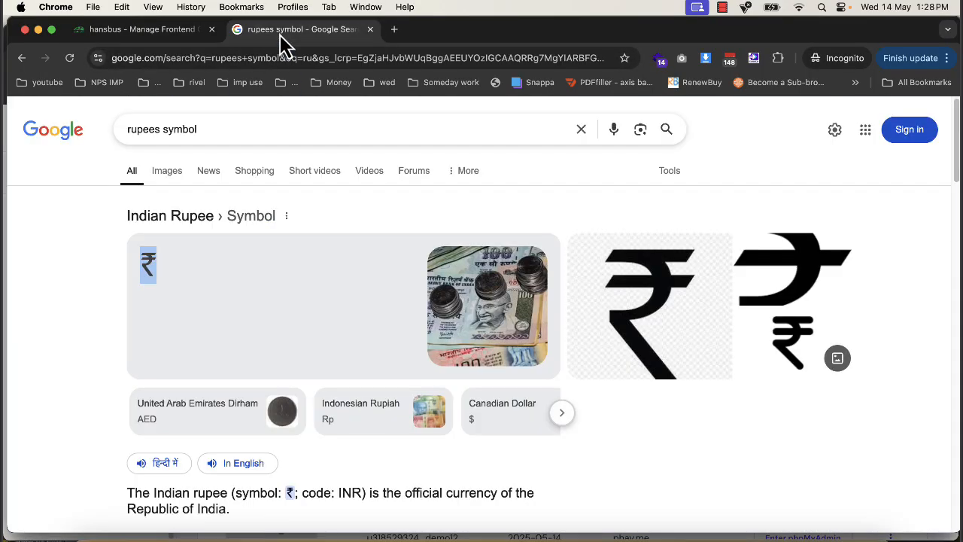
{"action": "left_click", "coordinate": [260, 57]}
{"action": "type", "text": "demo.phay.me"}
{"action": "key", "text": "Return"}
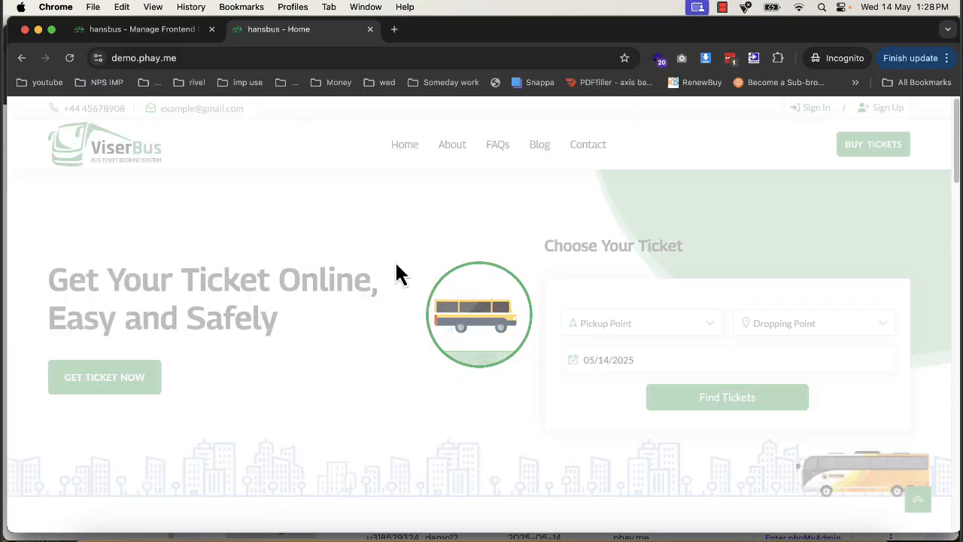
{"action": "scroll", "coordinate": [395, 270], "scroll_direction": "down", "scroll_amount": 10}
{"action": "left_click", "coordinate": [143, 30]}
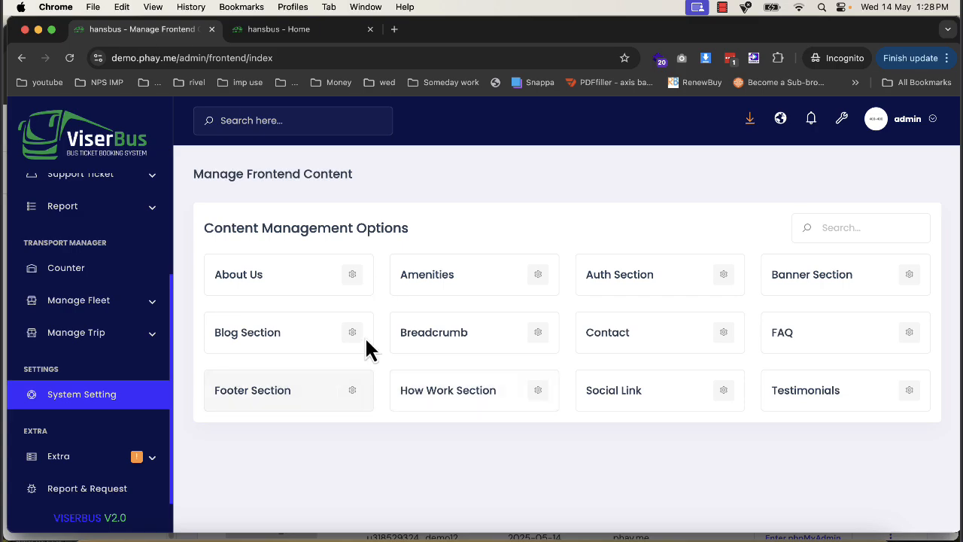
{"action": "left_click", "coordinate": [313, 32]}
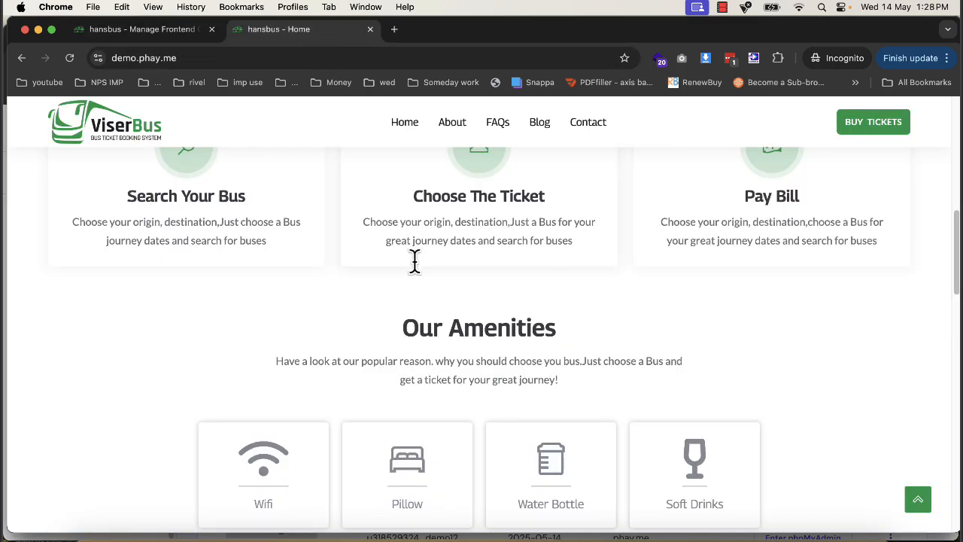
- View the public site's About page, then return to the frontend content options in the admin panel
{"action": "scroll", "coordinate": [414, 260], "scroll_direction": "up", "scroll_amount": 5}
{"action": "left_click", "coordinate": [451, 124]}
{"action": "scroll", "coordinate": [248, 361], "scroll_direction": "down", "scroll_amount": 3}
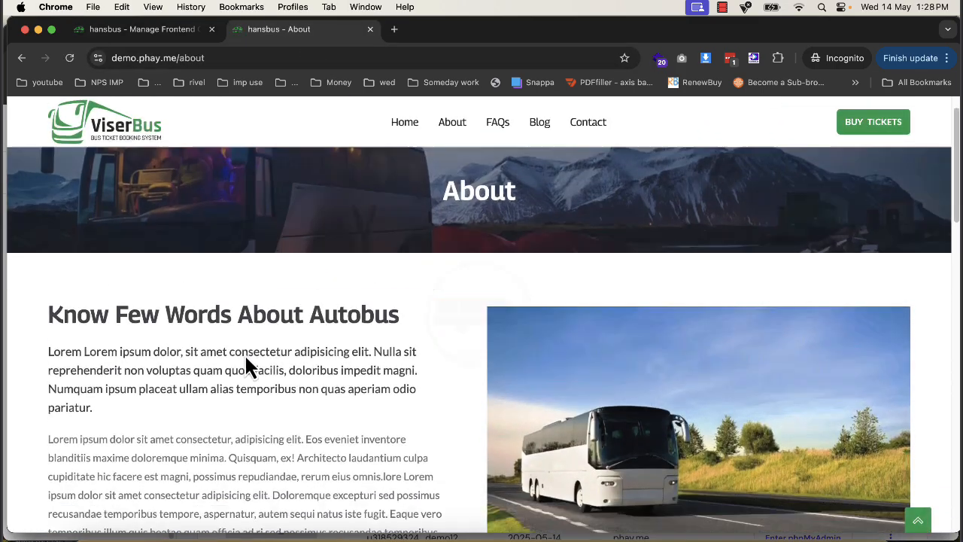
{"action": "left_click", "coordinate": [157, 32]}
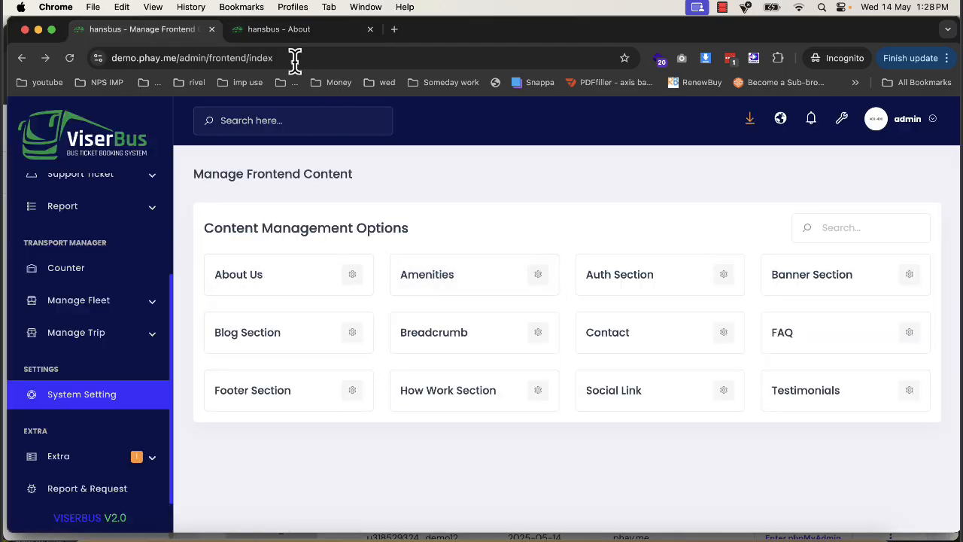
{"action": "left_click", "coordinate": [279, 30]}
{"action": "left_click", "coordinate": [173, 32]}
- Examine the About Us section's image, heading, title and description fields, then go back to the frontend content options
{"action": "left_click", "coordinate": [355, 280]}
{"action": "scroll", "coordinate": [535, 354], "scroll_direction": "down", "scroll_amount": 10}
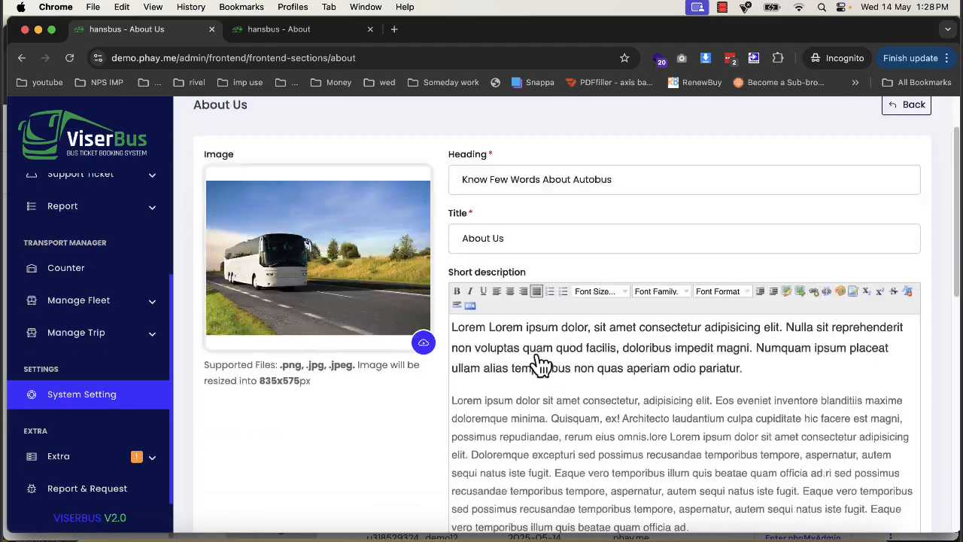
{"action": "scroll", "coordinate": [535, 352], "scroll_direction": "down", "scroll_amount": 5}
{"action": "scroll", "coordinate": [546, 422], "scroll_direction": "up", "scroll_amount": 8}
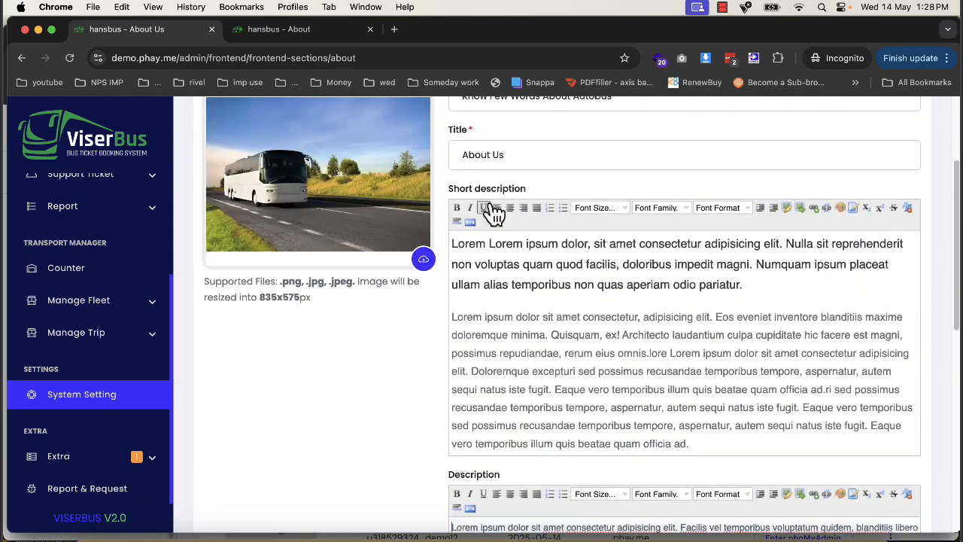
{"action": "left_click", "coordinate": [22, 59]}
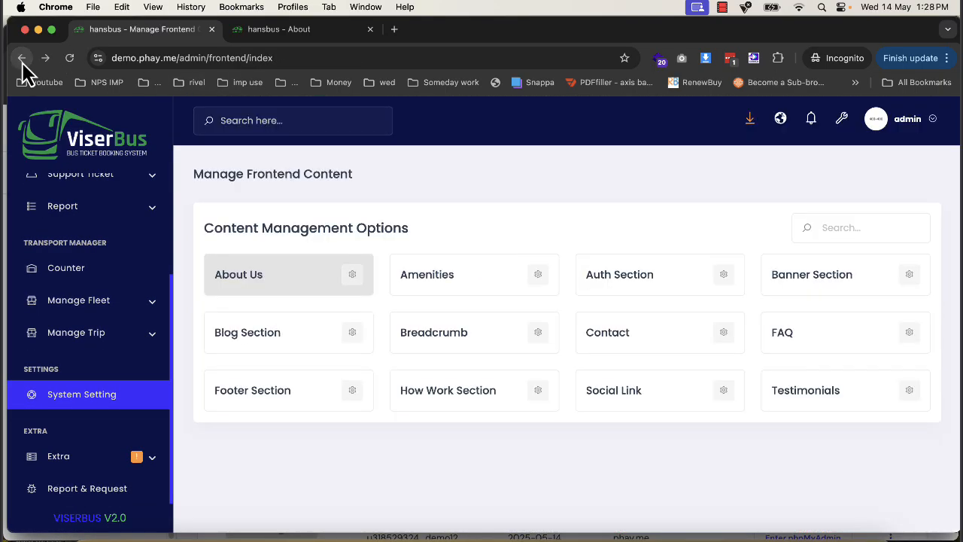
- Return to the system settings and open the Social Login Setting page to view the login providers
{"action": "left_click", "coordinate": [21, 59]}
{"action": "scroll", "coordinate": [662, 492], "scroll_direction": "down", "scroll_amount": 1}
{"action": "scroll", "coordinate": [587, 460], "scroll_direction": "down", "scroll_amount": 2}
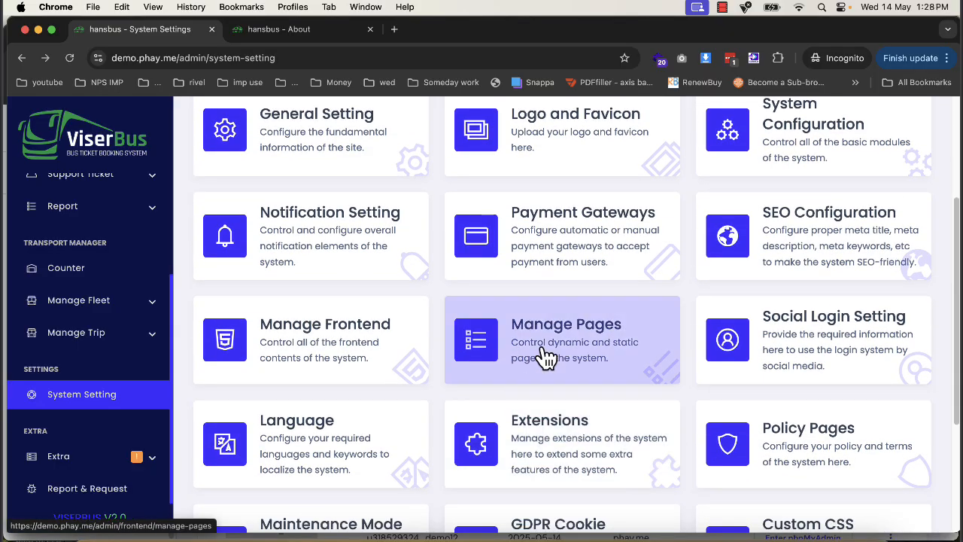
{"action": "left_click", "coordinate": [832, 311]}
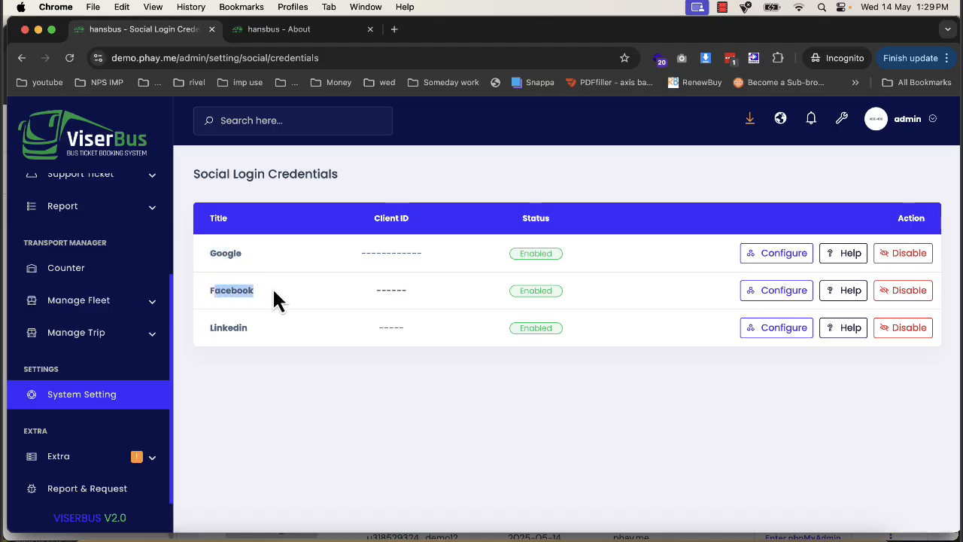
- Open the Counter list in the transport manager and start adding a new counter
{"action": "scroll", "coordinate": [124, 337], "scroll_direction": "up", "scroll_amount": 3}
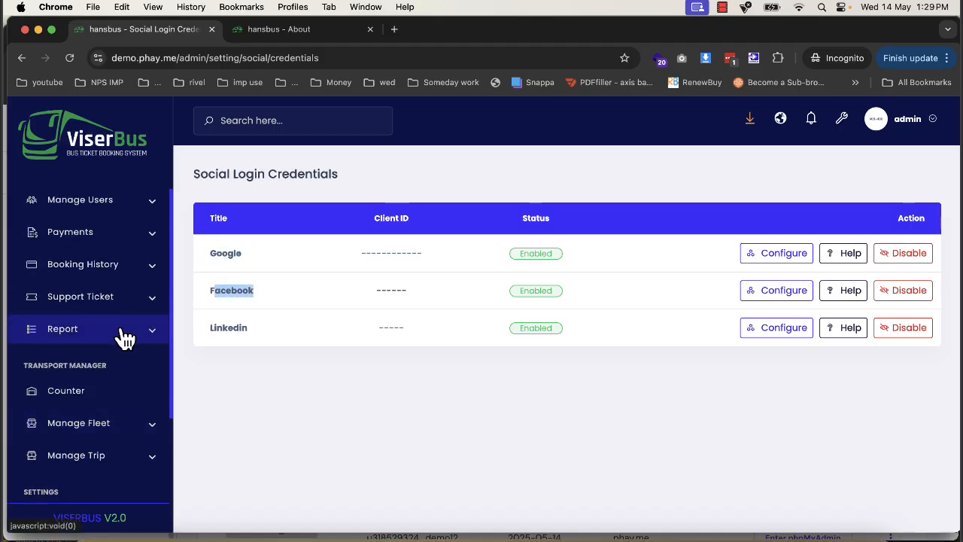
{"action": "left_click", "coordinate": [108, 395]}
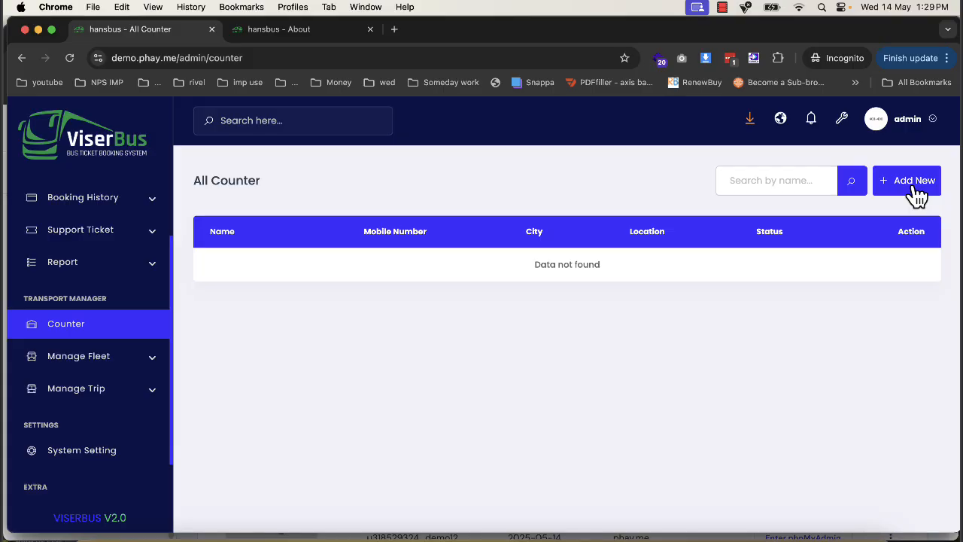
{"action": "left_click", "coordinate": [914, 187]}
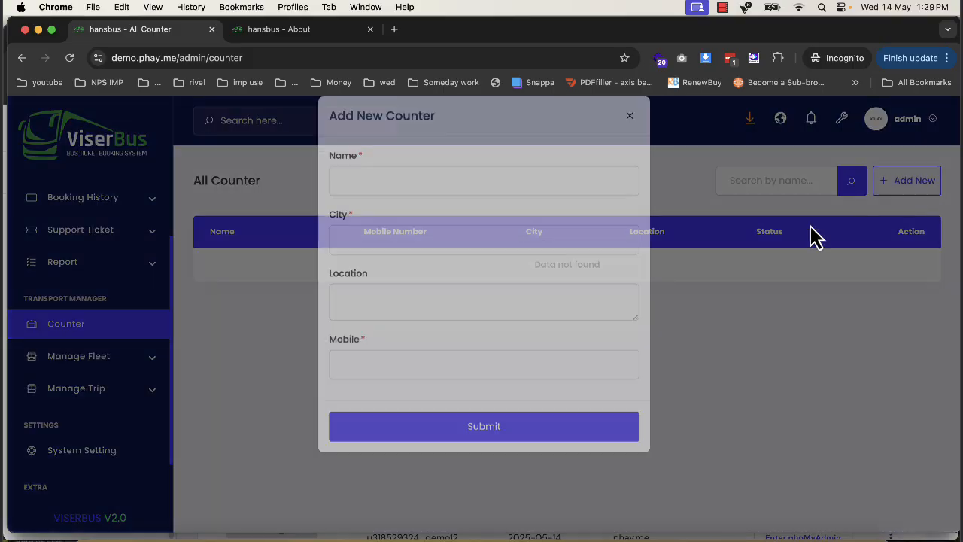
- Enter "gwalior" as the counter's name and city, fill in the mobile number and submit the new counter
{"action": "left_click", "coordinate": [372, 202]}
{"action": "type", "text": "gwal"}
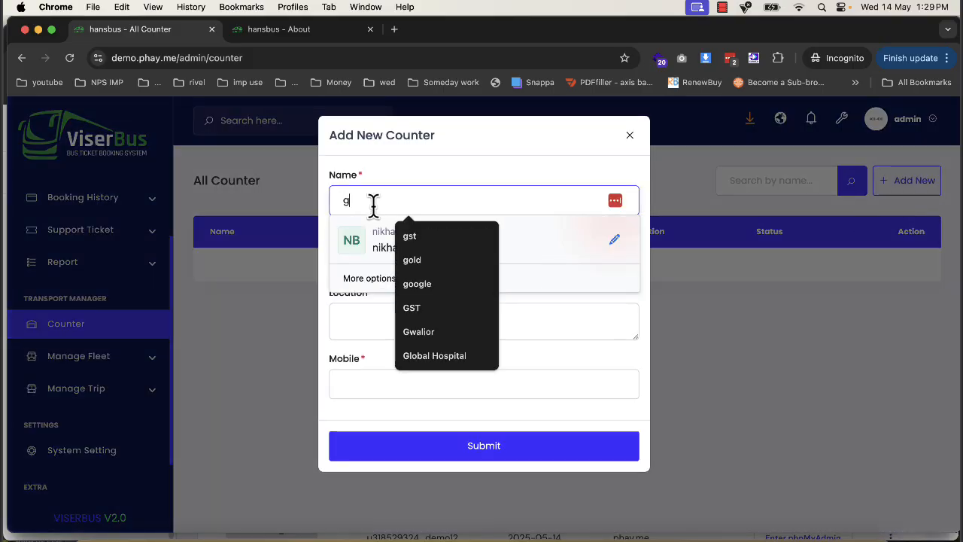
{"action": "type", "text": "walior"}
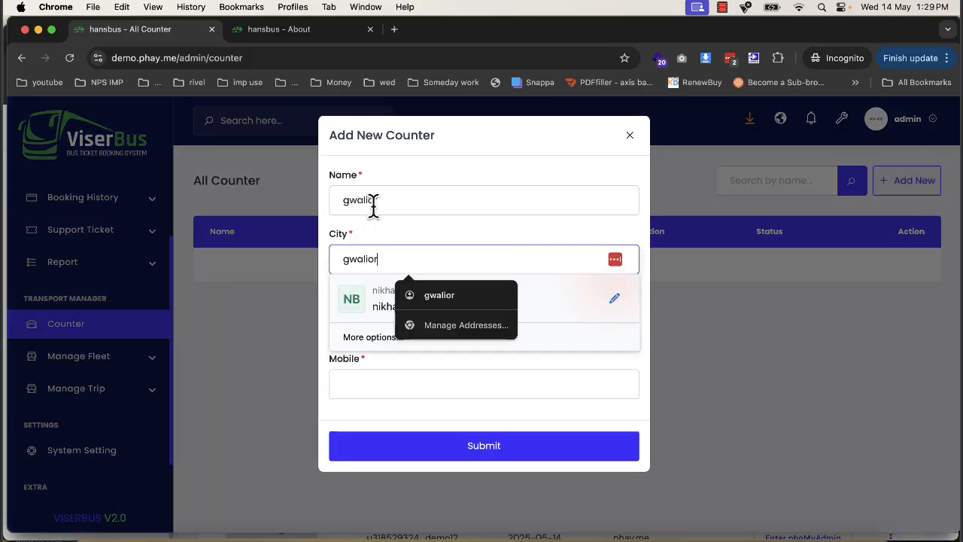
{"action": "key", "text": "Tab"}
{"action": "key", "text": "Tab"}
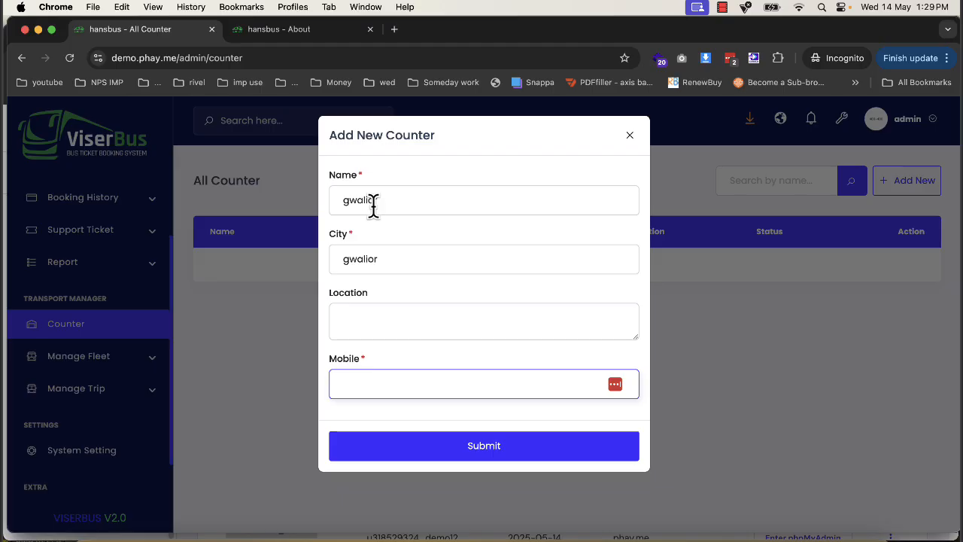
{"action": "type", "text": "123123123"}
{"action": "left_click", "coordinate": [436, 445]}
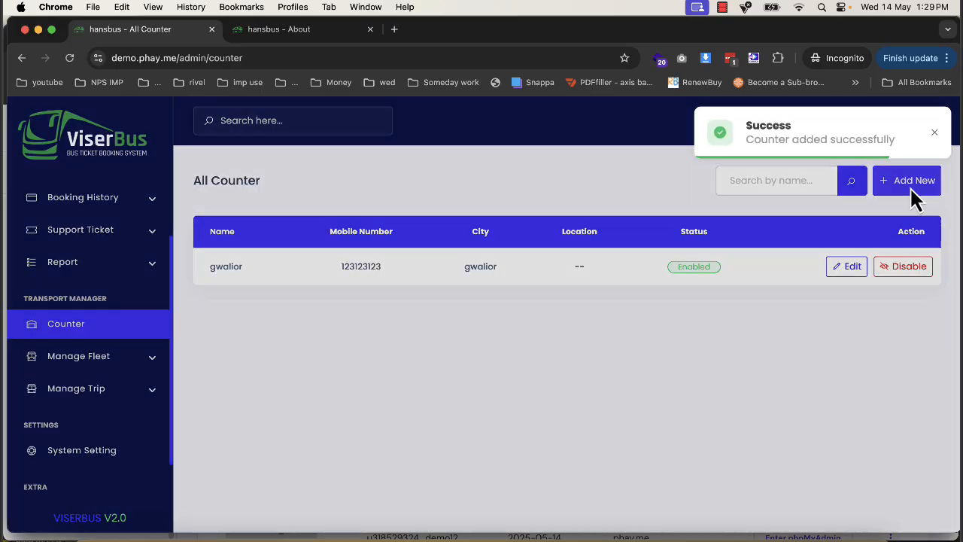
- Add a second counter with "delhi" as its name and city, fill in the mobile number and submit it
{"action": "left_click", "coordinate": [916, 198]}
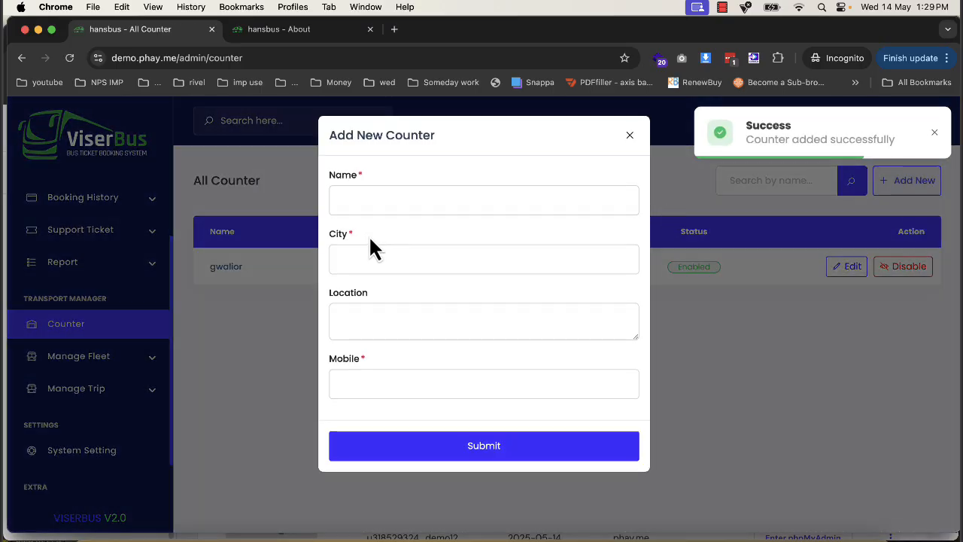
{"action": "left_click", "coordinate": [401, 201]}
{"action": "type", "text": "delhi"}
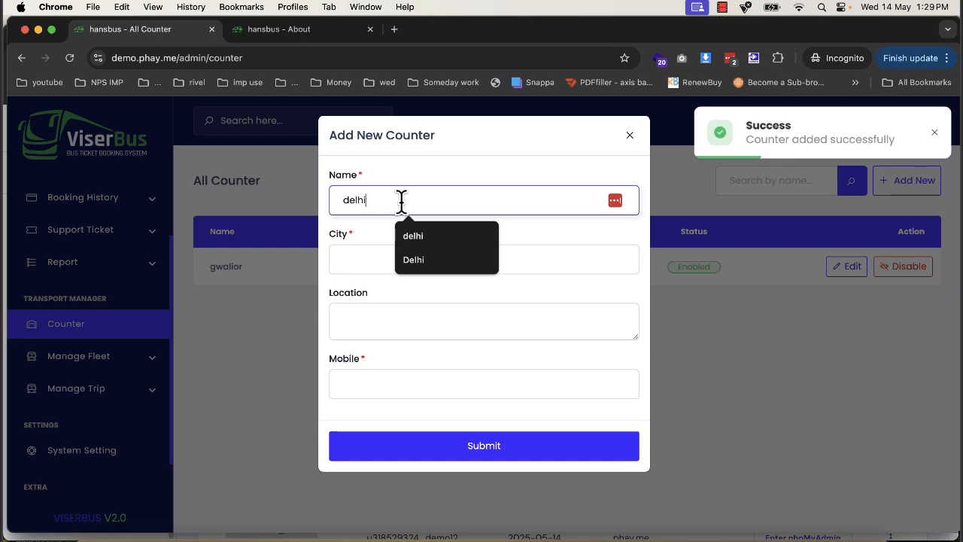
{"action": "key", "text": "Tab"}
{"action": "type", "text": "delhi"}
{"action": "key", "text": "Tab"}
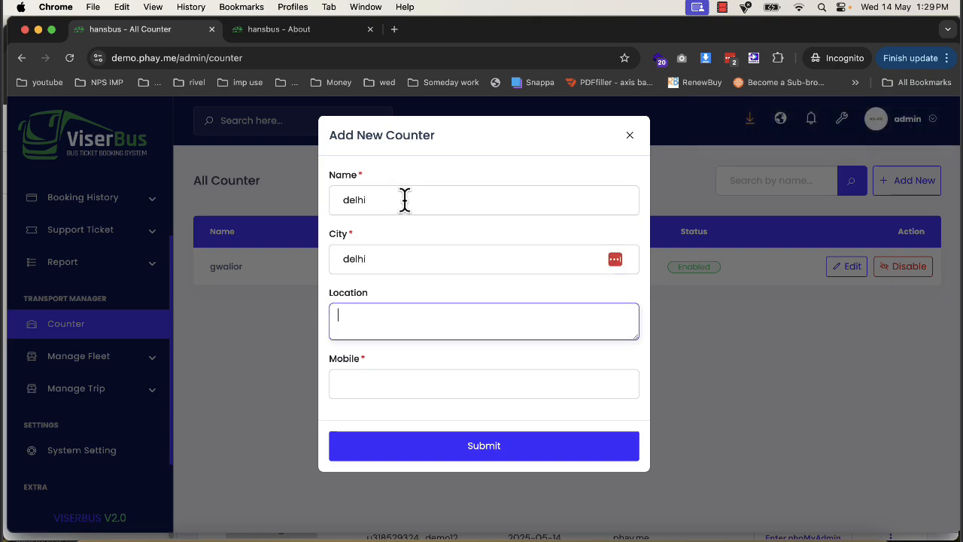
{"action": "key", "text": "Tab"}
{"action": "type", "text": "213123123"}
{"action": "left_click", "coordinate": [455, 451]}
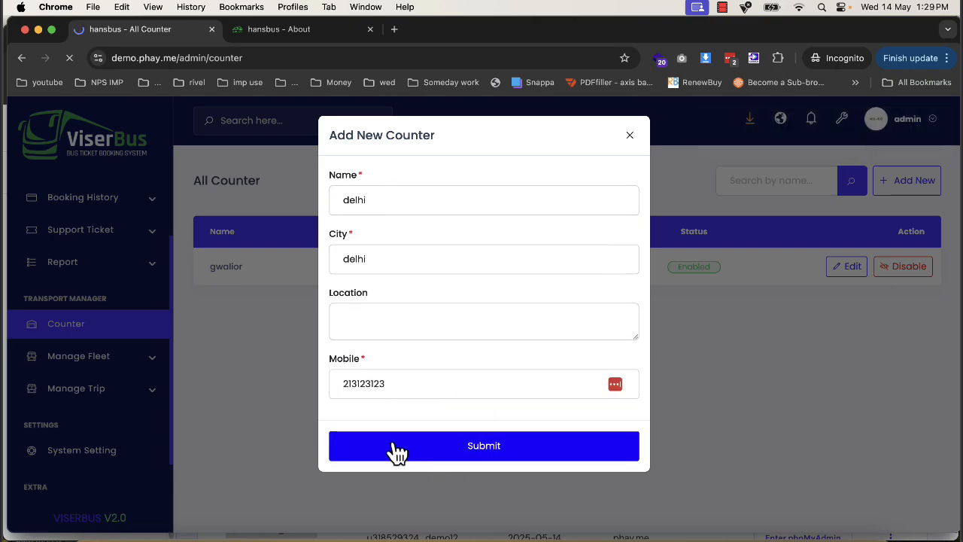
- Open the fleet's seat layouts and create a new 2 x 3 layout
{"action": "left_click", "coordinate": [62, 355]}
{"action": "left_click", "coordinate": [68, 377]}
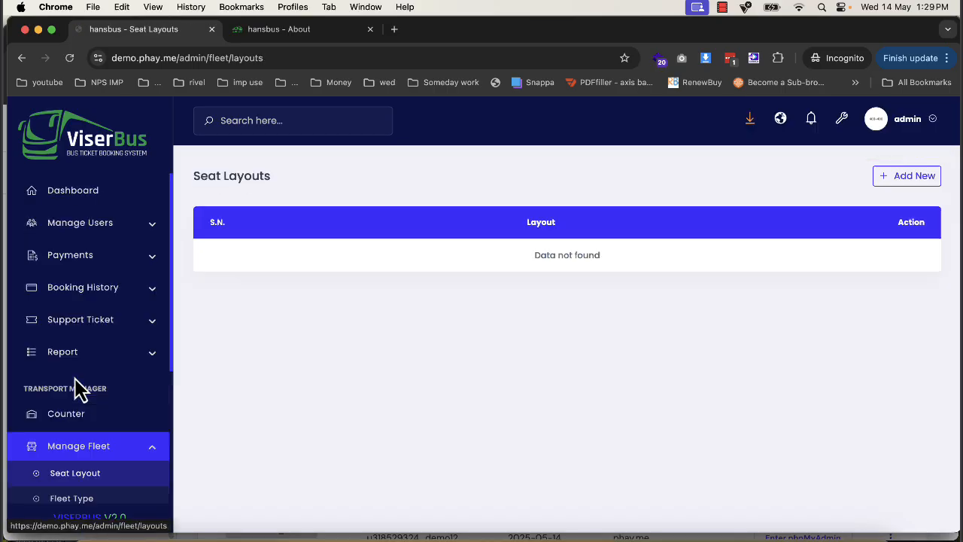
{"action": "scroll", "coordinate": [80, 389], "scroll_direction": "down", "scroll_amount": 3}
{"action": "left_click", "coordinate": [881, 182]}
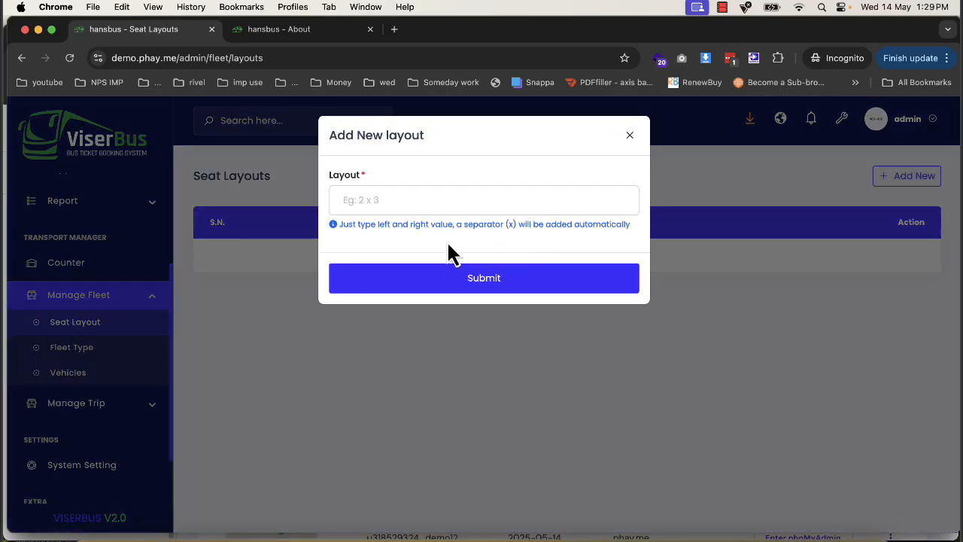
{"action": "left_click", "coordinate": [437, 208]}
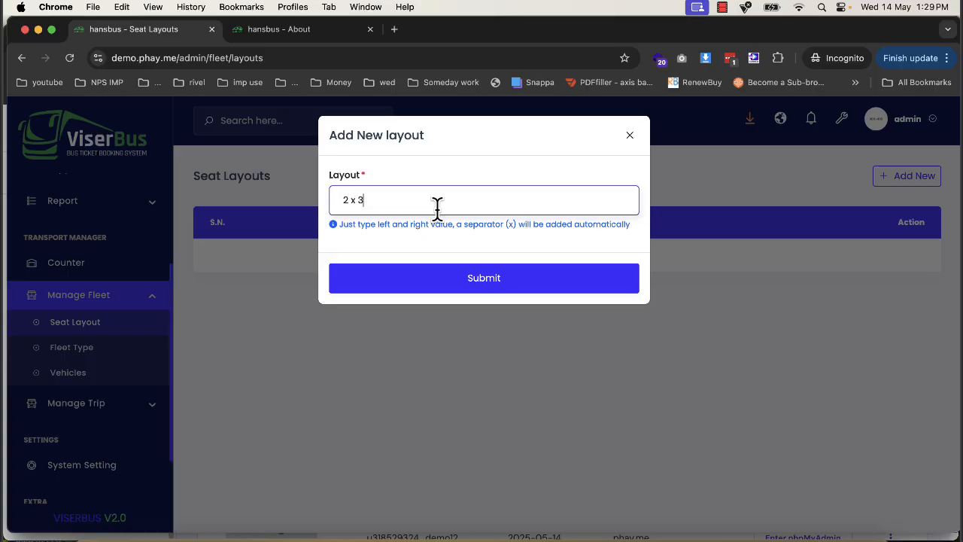
{"action": "left_click", "coordinate": [449, 278]}
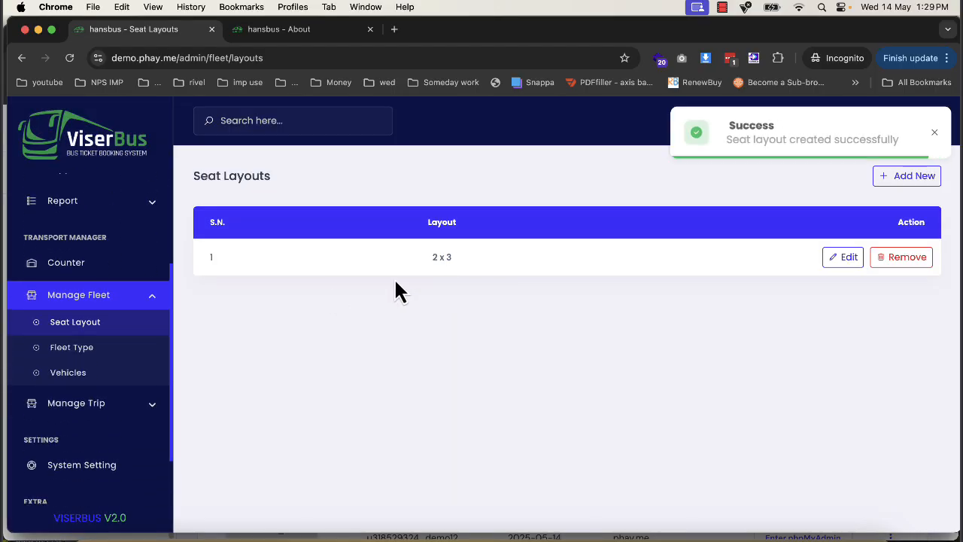
- Start a new fleet type named "volvo" and assign it the 2 x 3 seat layout
{"action": "left_click", "coordinate": [85, 347]}
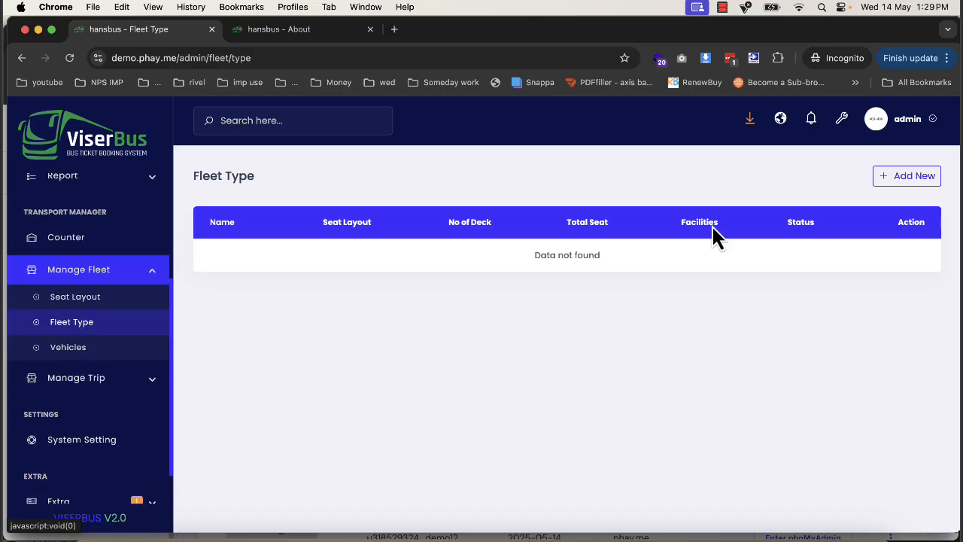
{"action": "left_click", "coordinate": [931, 180]}
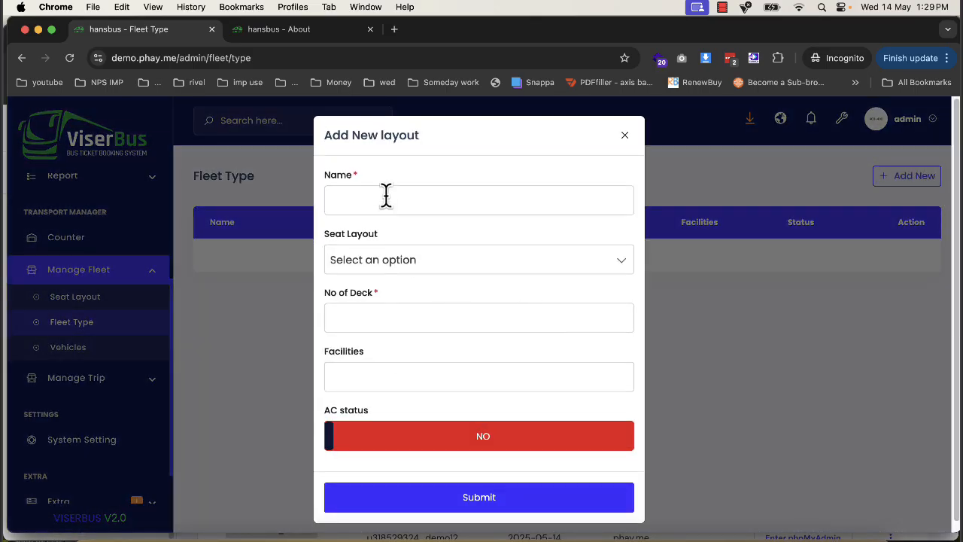
{"action": "left_click", "coordinate": [386, 195]}
{"action": "type", "text": "v"}
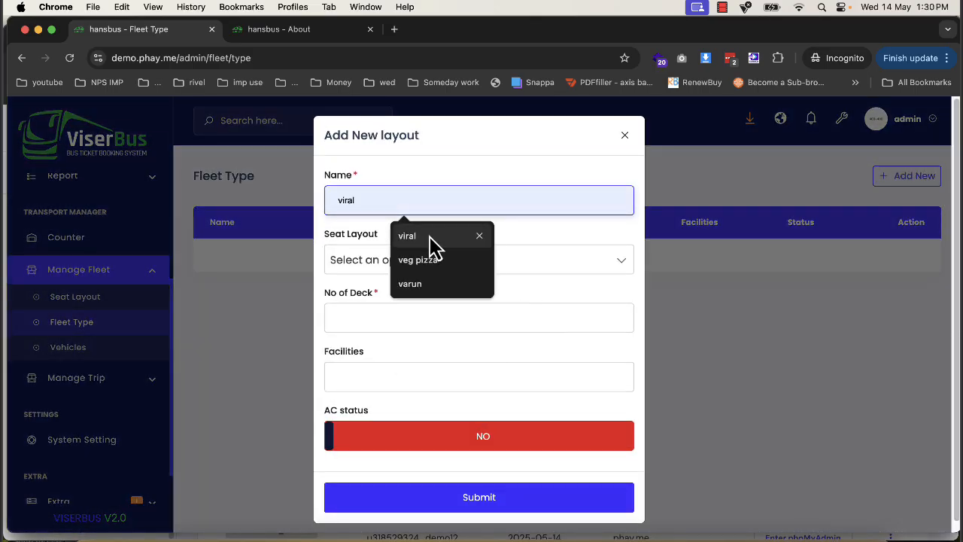
{"action": "type", "text": "olo"}
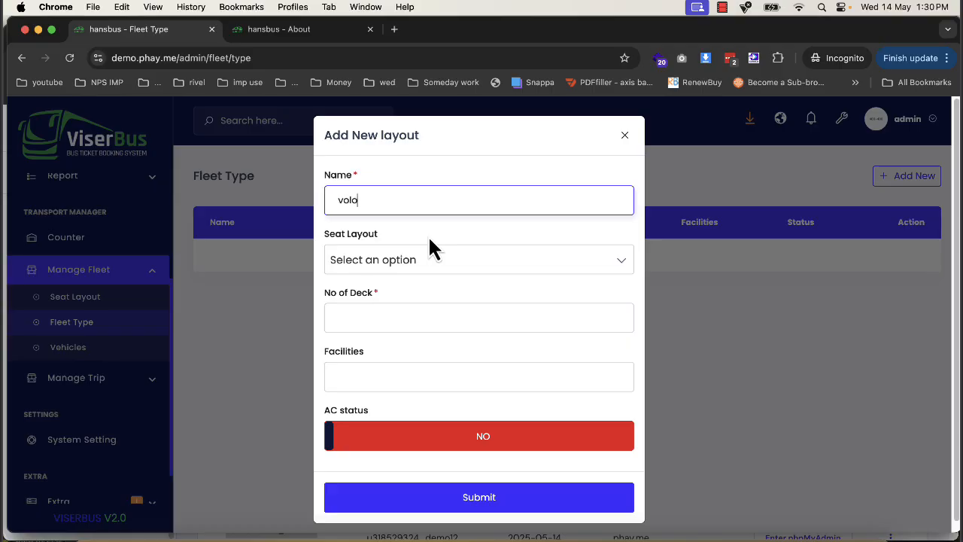
{"action": "key", "text": "BackSpace"}
{"action": "type", "text": "vo"}
{"action": "left_click", "coordinate": [430, 264]}
{"action": "left_click", "coordinate": [402, 325]}
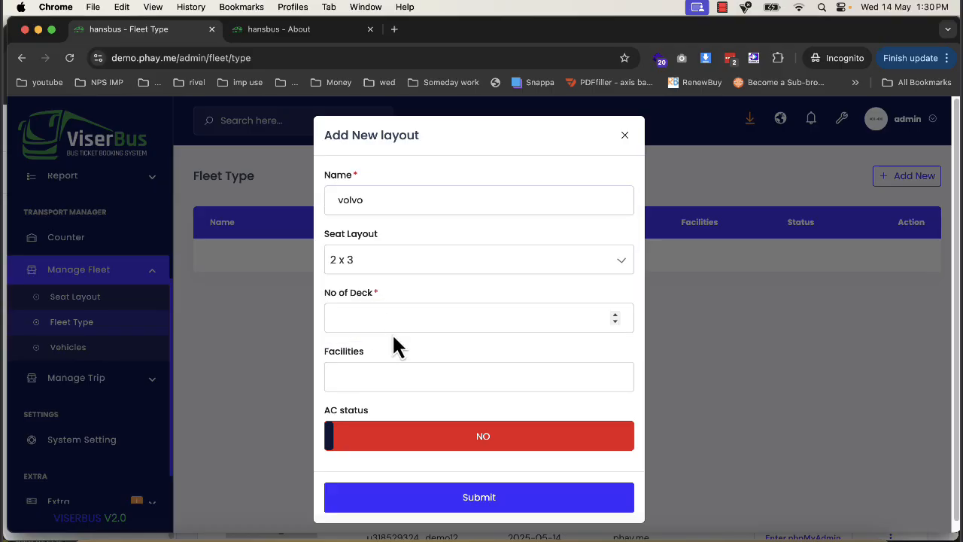
- Set the volvo fleet type to 1 deck and give Deck - 1 20 seats
{"action": "left_click", "coordinate": [393, 322]}
{"action": "type", "text": "2"}
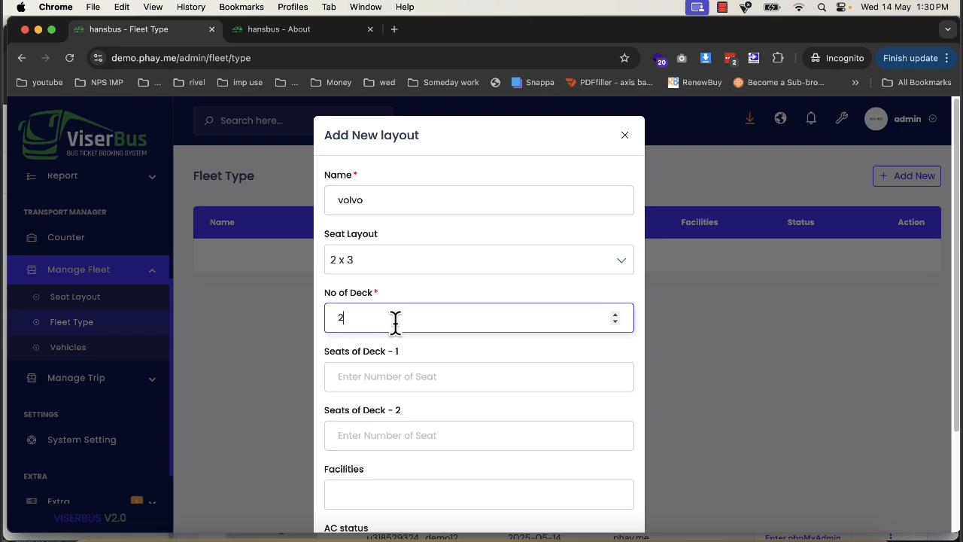
{"action": "type", "text": "0"}
{"action": "left_click_drag", "start_coordinate": [394, 322], "coordinate": [263, 319]}
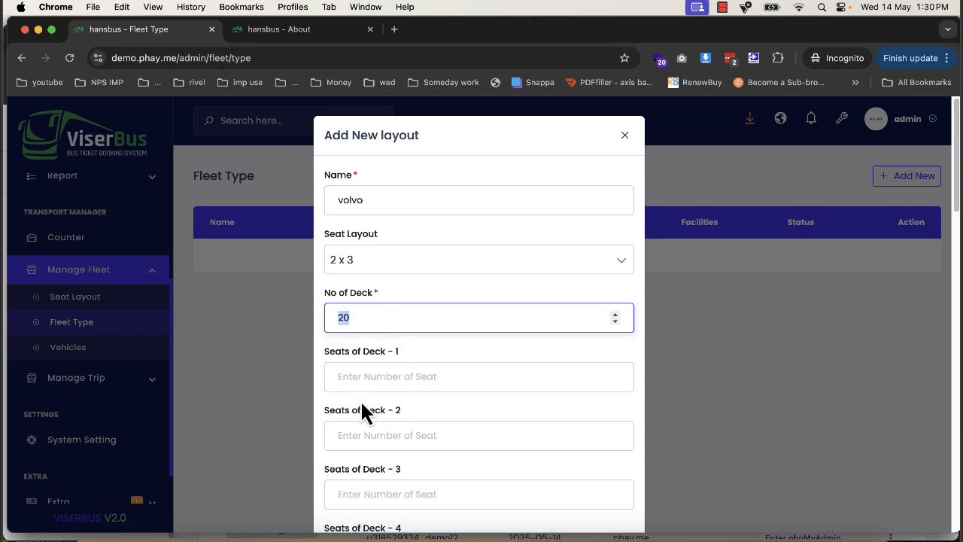
{"action": "scroll", "coordinate": [406, 406], "scroll_direction": "down", "scroll_amount": 5}
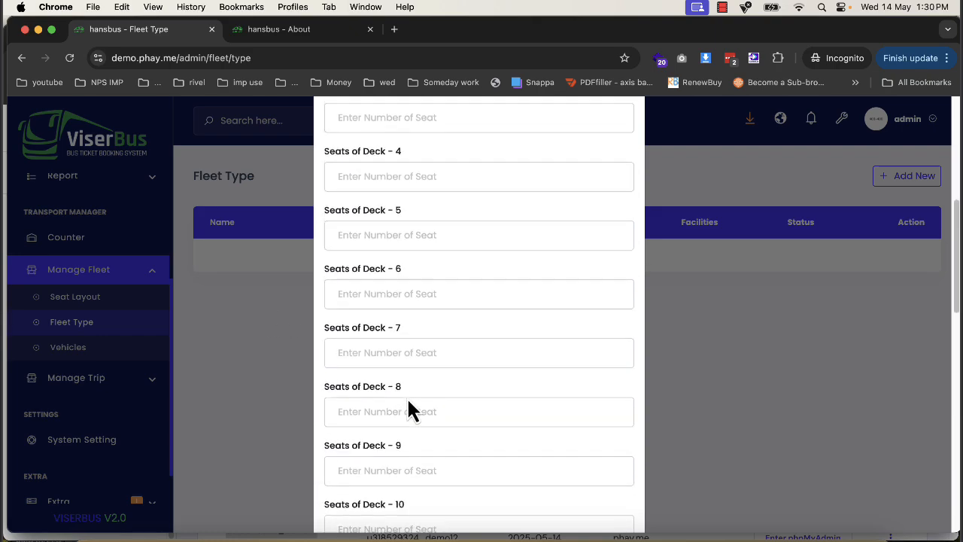
{"action": "scroll", "coordinate": [405, 391], "scroll_direction": "up", "scroll_amount": 5}
{"action": "type", "text": "1"}
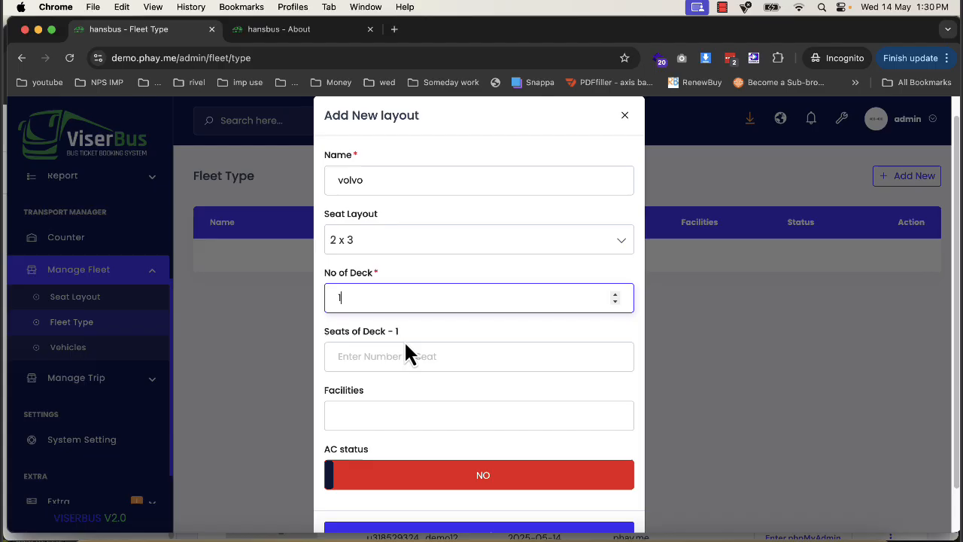
{"action": "left_click", "coordinate": [360, 355]}
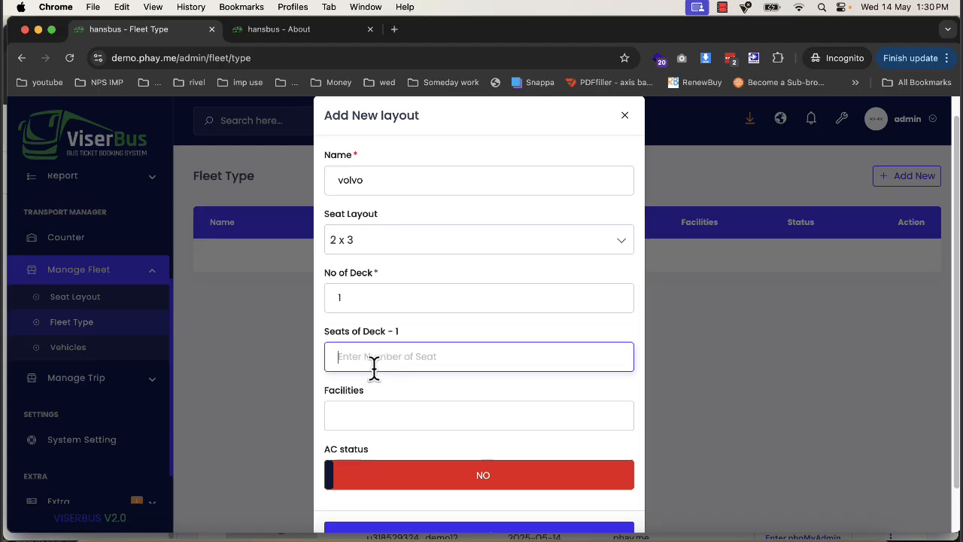
- Add Soft Drinks, Water Bottle and Pillow as the volvo fleet type's facilities
{"action": "left_click", "coordinate": [368, 407]}
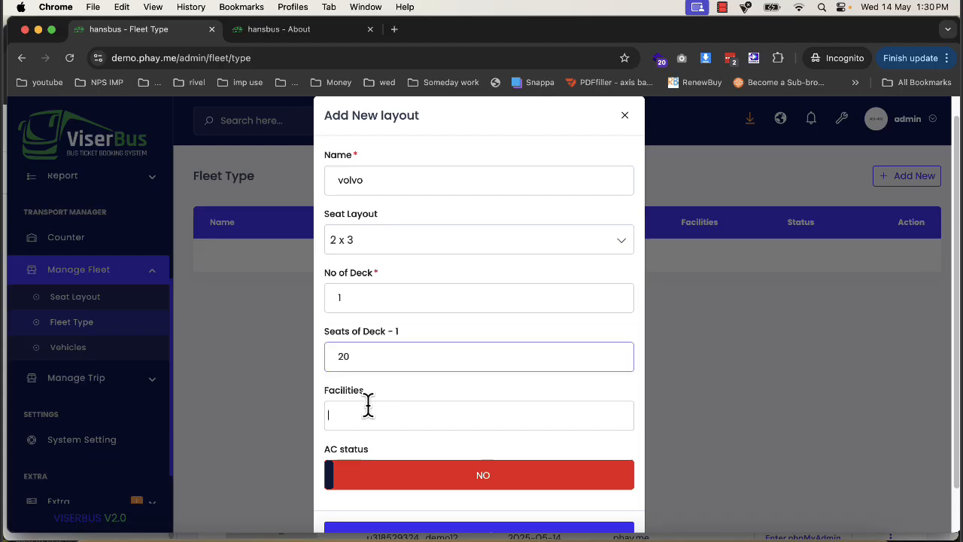
{"action": "left_click", "coordinate": [382, 300]}
{"action": "left_click", "coordinate": [418, 420]}
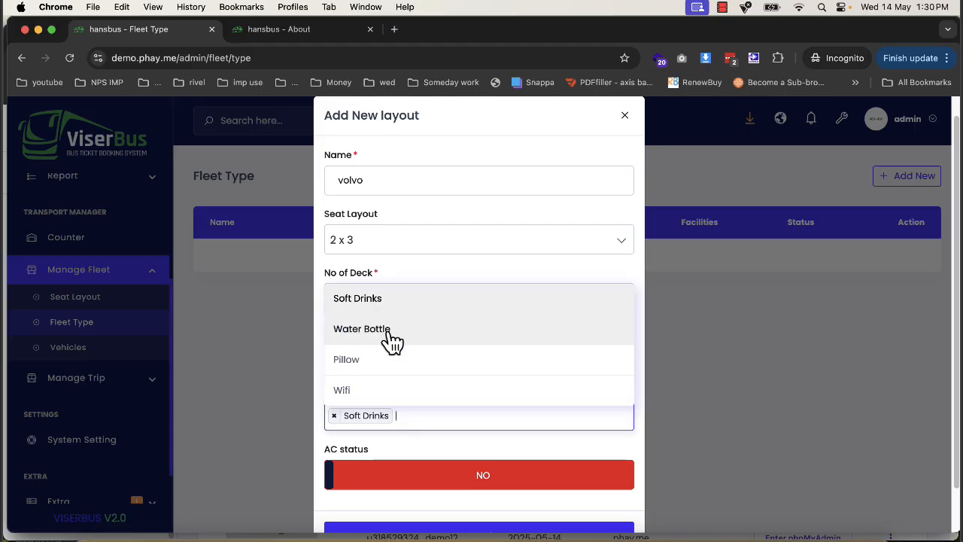
{"action": "left_click", "coordinate": [387, 331]}
{"action": "left_click", "coordinate": [511, 412]}
{"action": "left_click", "coordinate": [402, 378]}
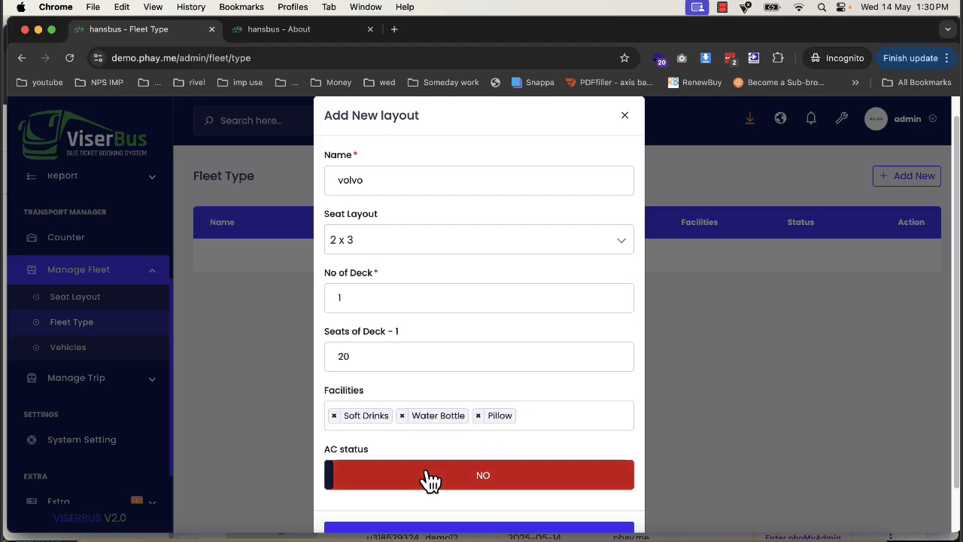
- Toggle the AC status of the volvo fleet type and submit it, reloading the page to complete the submission
{"action": "left_click", "coordinate": [429, 476]}
{"action": "scroll", "coordinate": [451, 464], "scroll_direction": "down", "scroll_amount": 2}
{"action": "left_click", "coordinate": [486, 495]}
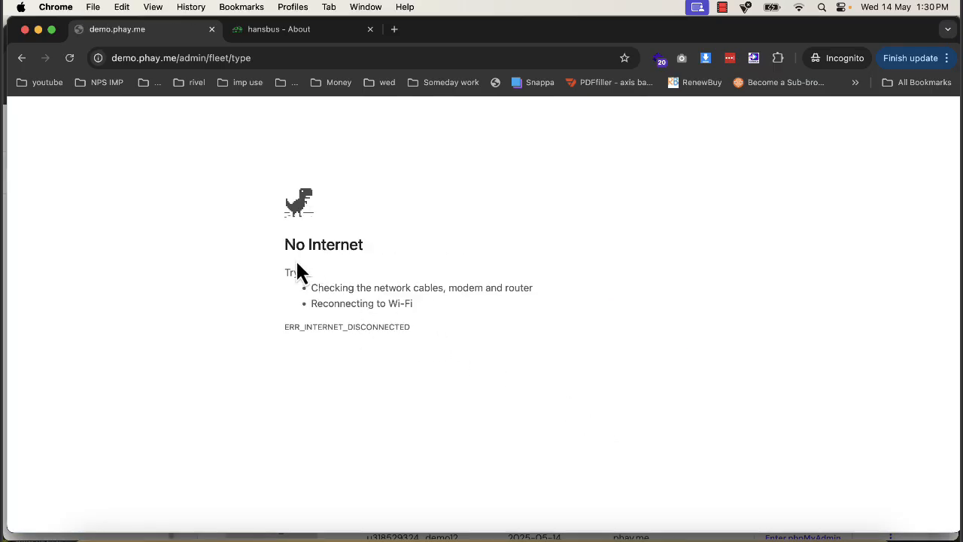
{"action": "key", "text": "super+r"}
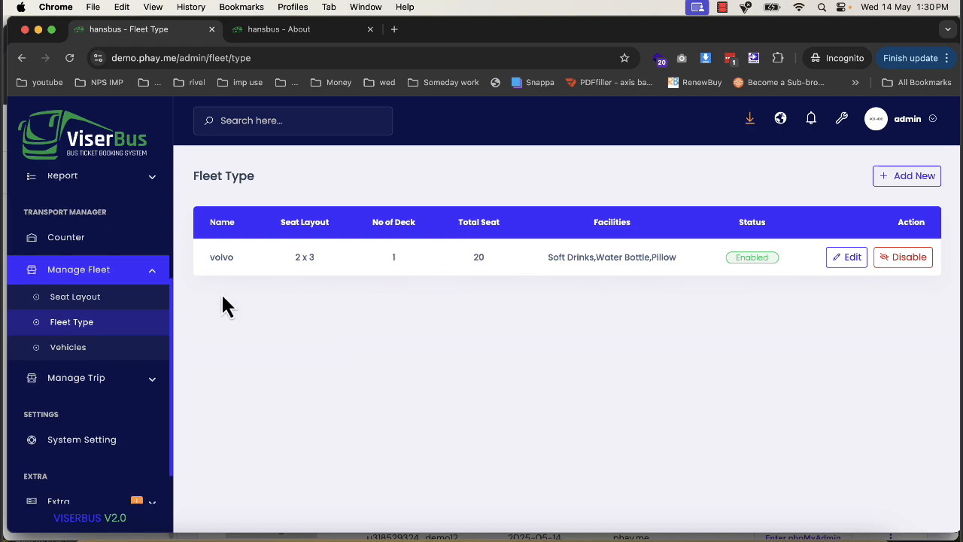
- Start a new vehicle with the nick name "bus" and the volvo fleet type
{"action": "left_click", "coordinate": [113, 347]}
{"action": "left_click", "coordinate": [904, 194]}
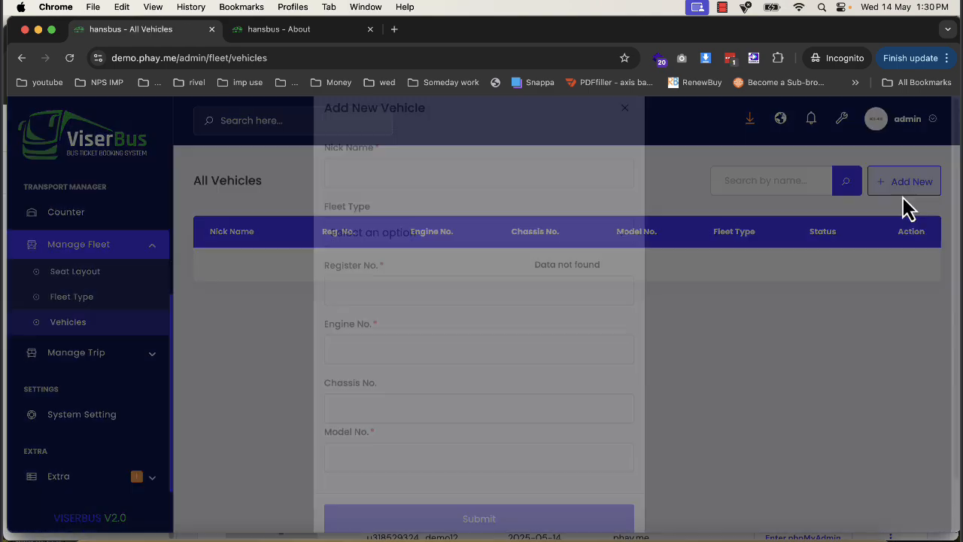
{"action": "left_click", "coordinate": [363, 208]}
{"action": "type", "text": "ro"}
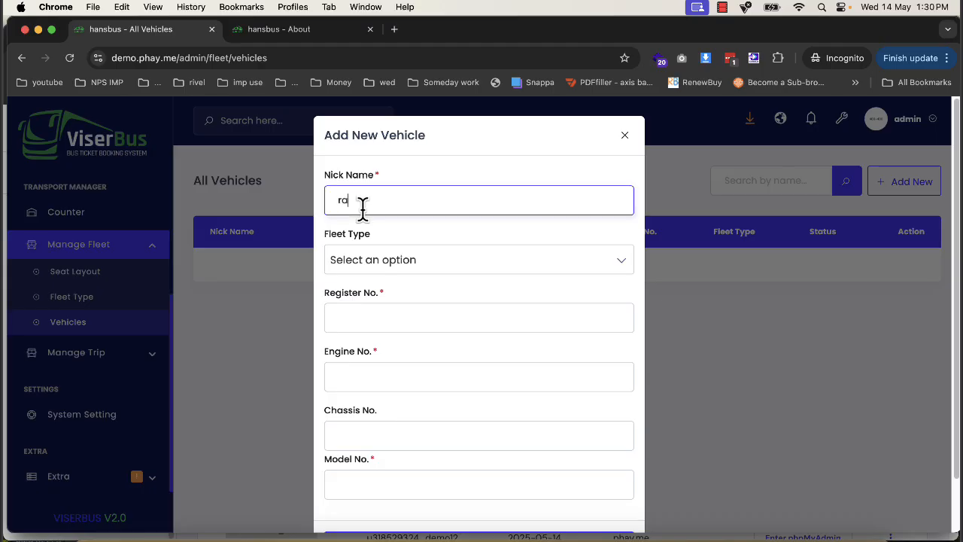
{"action": "type", "text": "us"}
{"action": "left_click", "coordinate": [361, 262]}
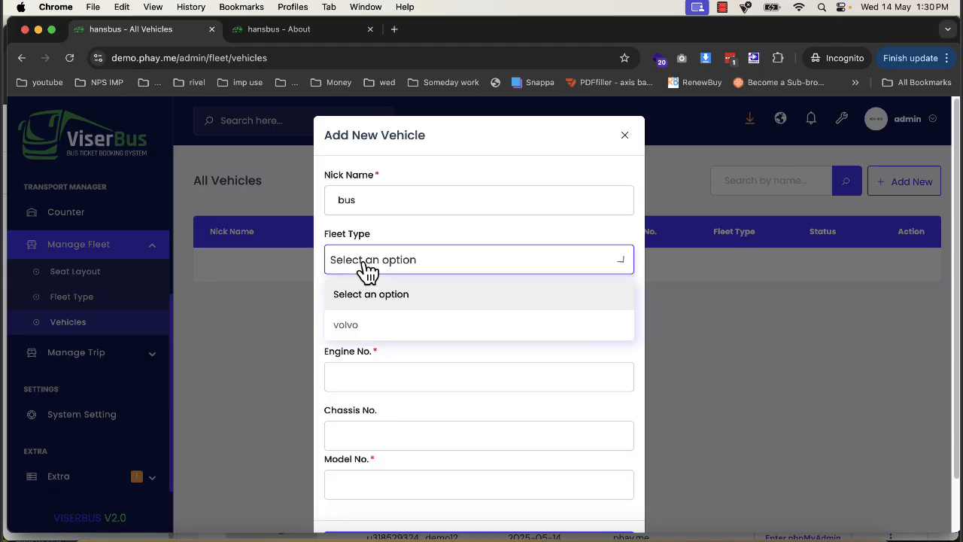
{"action": "left_click", "coordinate": [365, 324]}
- Enter 123123 as the vehicle's register and engine numbers and 123 as its chassis and model numbers, and submit it
{"action": "left_click", "coordinate": [362, 319]}
{"action": "type", "text": "12312"}
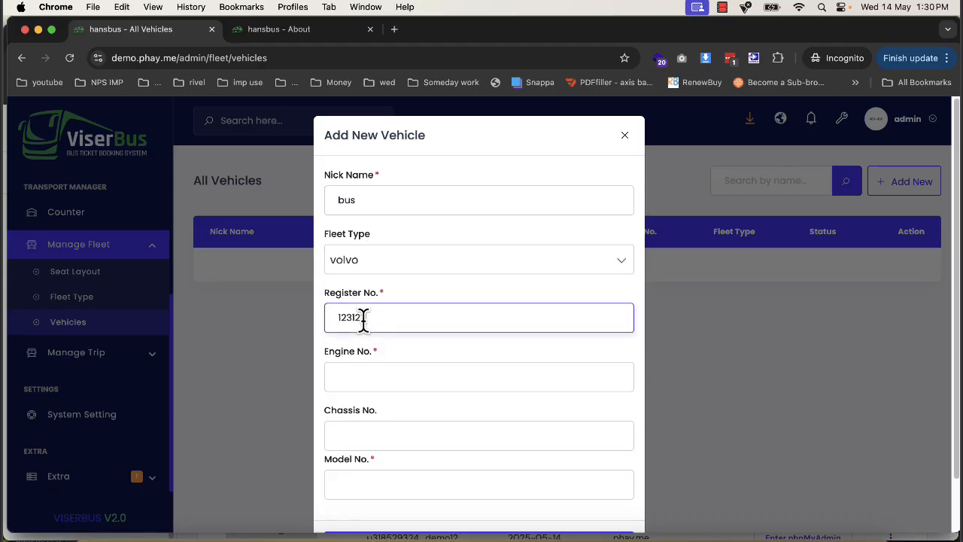
{"action": "type", "text": "3"}
{"action": "key", "text": "Tab"}
{"action": "type", "text": "123123"}
{"action": "key", "text": "Tab"}
{"action": "type", "text": "123"}
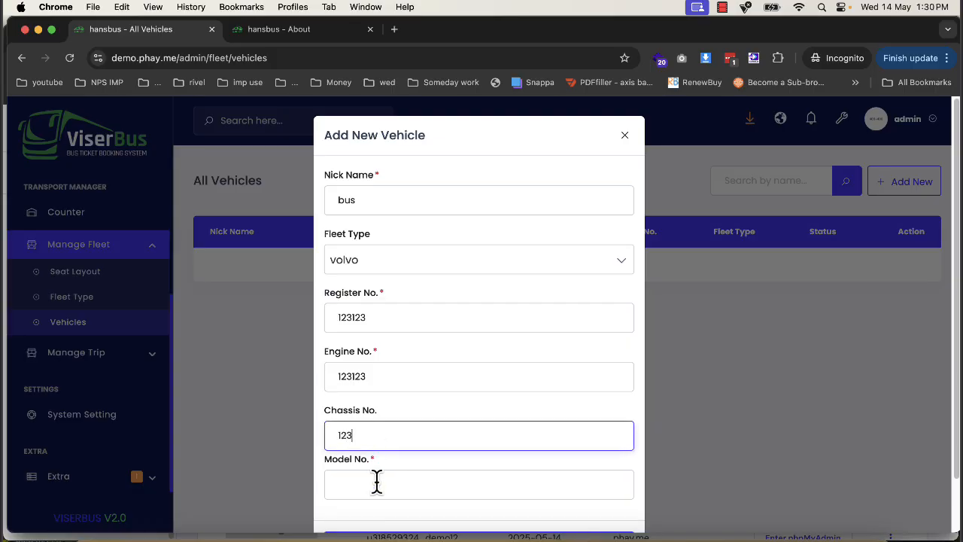
{"action": "key", "text": "Tab"}
{"action": "type", "text": "123"}
{"action": "scroll", "coordinate": [406, 481], "scroll_direction": "down", "scroll_amount": 2}
{"action": "left_click", "coordinate": [415, 485]}
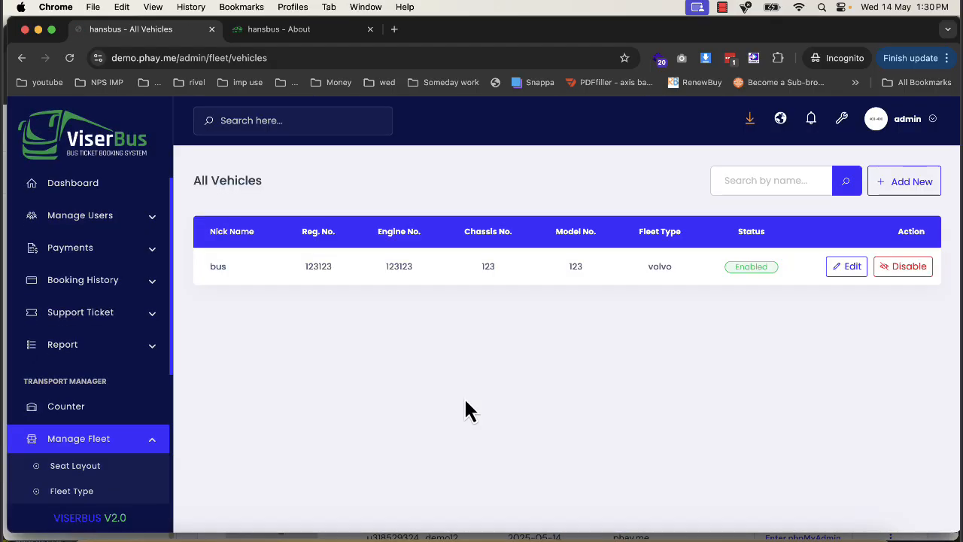
- Open the trip routes and start a new route named "Gwalior to delhi"
{"action": "left_click", "coordinate": [113, 355]}
{"action": "left_click", "coordinate": [81, 384]}
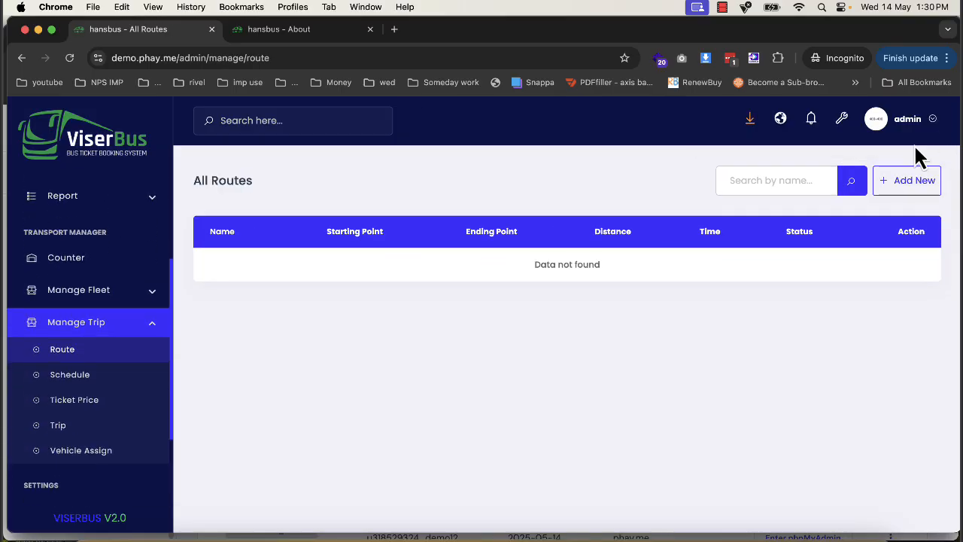
{"action": "left_click", "coordinate": [909, 180]}
{"action": "left_click", "coordinate": [319, 278]}
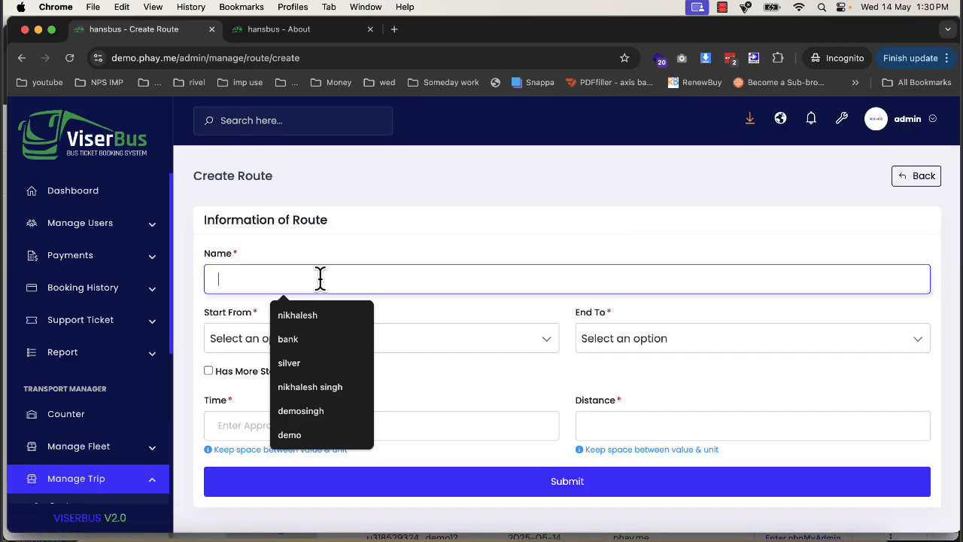
{"action": "type", "text": "gw"}
{"action": "key", "text": "Down"}
{"action": "key", "text": "Return"}
{"action": "type", "text": "to delhi"}
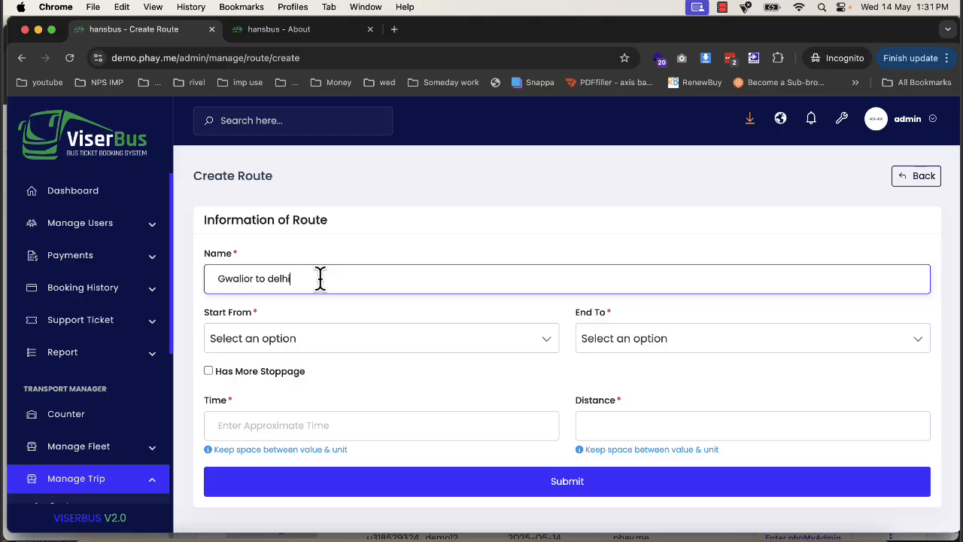
- Set the route to start from gwalior and end at delhi
{"action": "left_click", "coordinate": [306, 337]}
{"action": "left_click", "coordinate": [308, 447]}
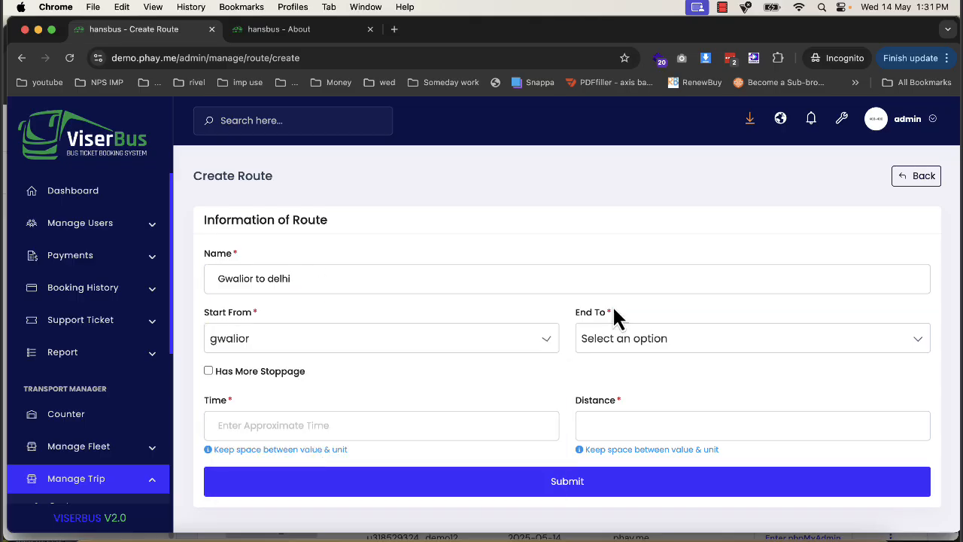
{"action": "left_click", "coordinate": [615, 338]}
{"action": "left_click", "coordinate": [610, 486]}
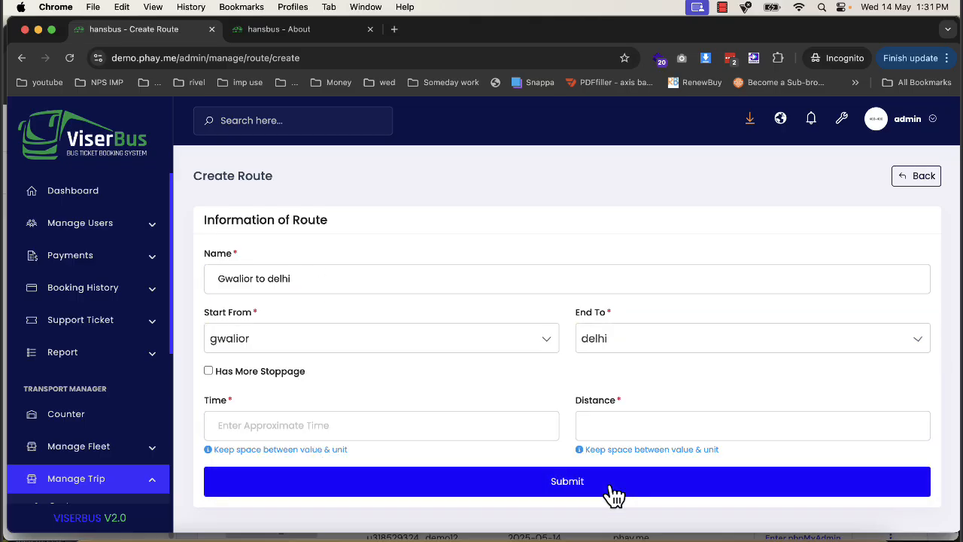
{"action": "left_click", "coordinate": [283, 376]}
{"action": "left_click", "coordinate": [316, 411]}
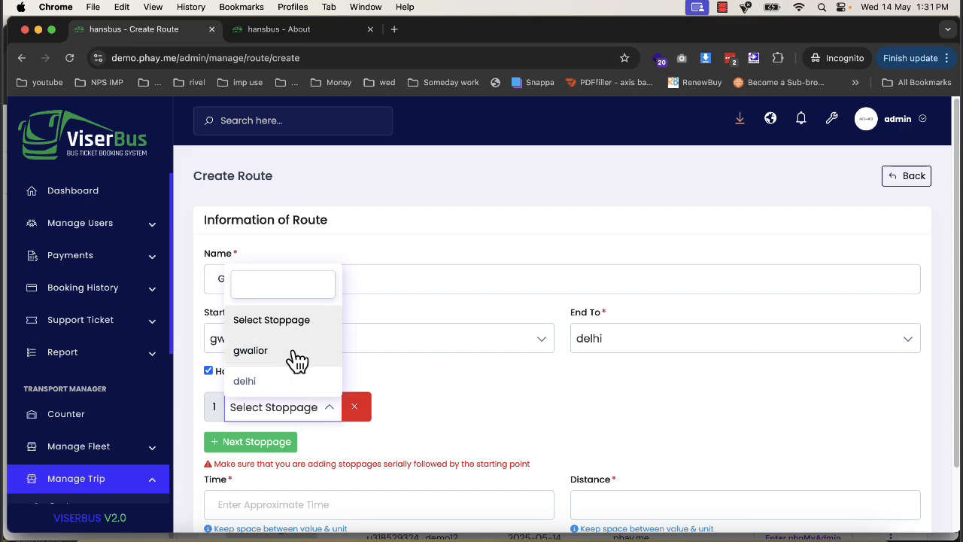
{"action": "left_click", "coordinate": [208, 369]}
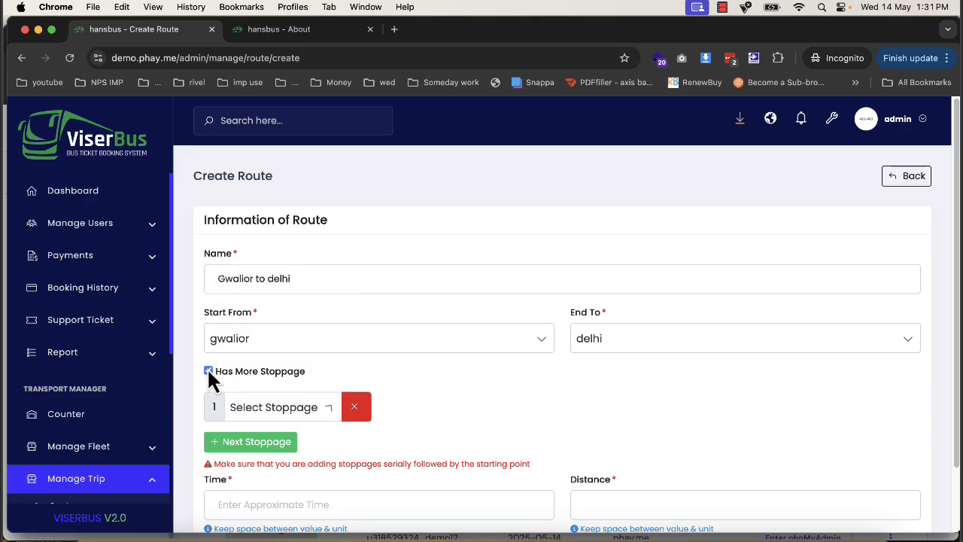
{"action": "left_click", "coordinate": [207, 367]}
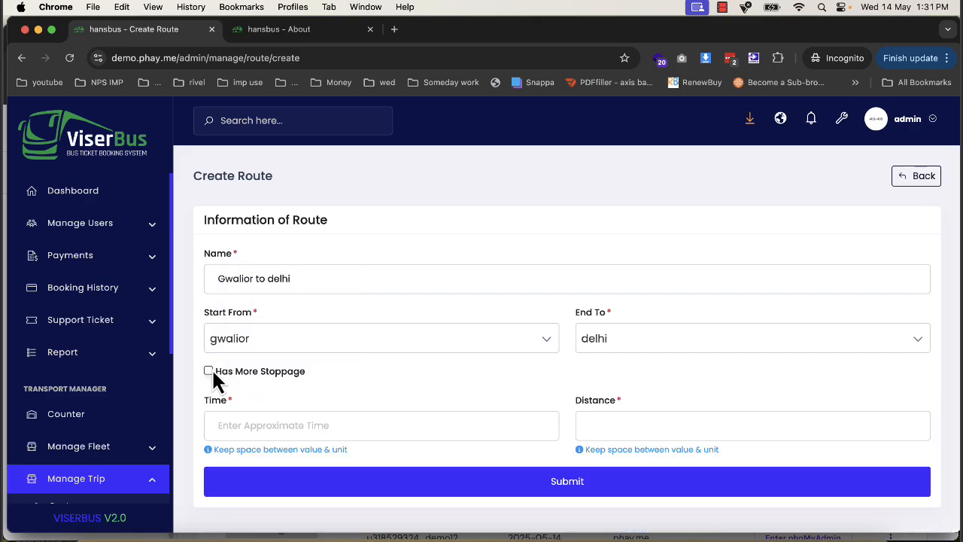
- Enter 8 as the route's time and 300 as its distance, and submit the route
{"action": "left_click", "coordinate": [260, 429]}
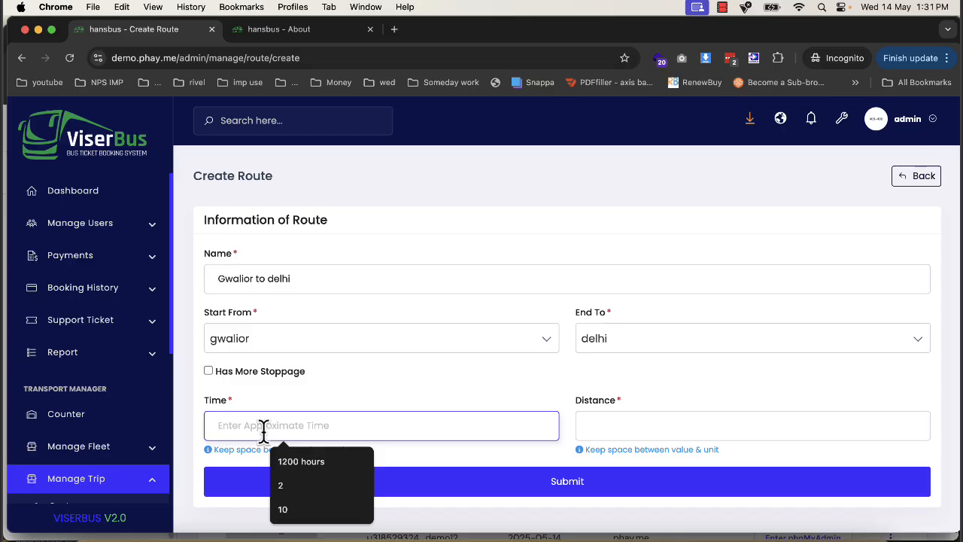
{"action": "type", "text": "8"}
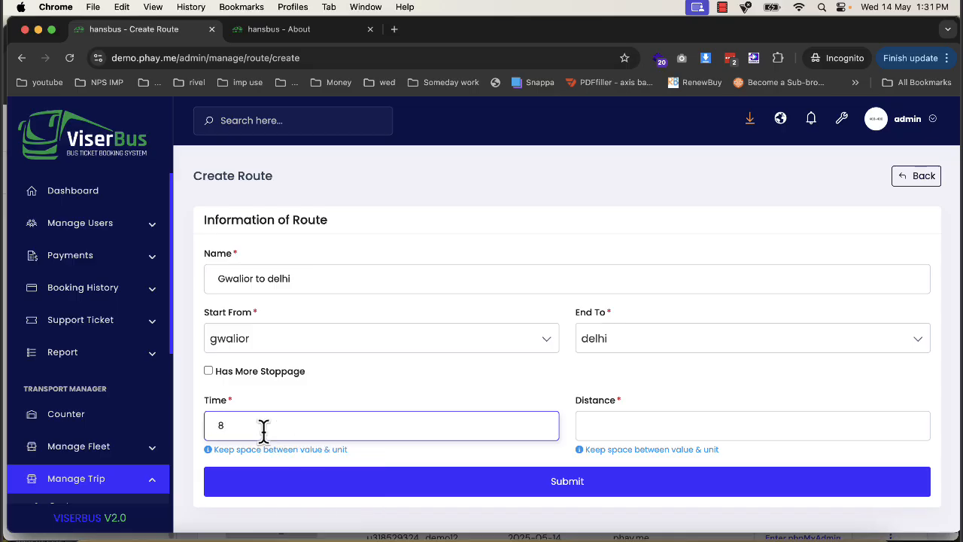
{"action": "left_click", "coordinate": [618, 422]}
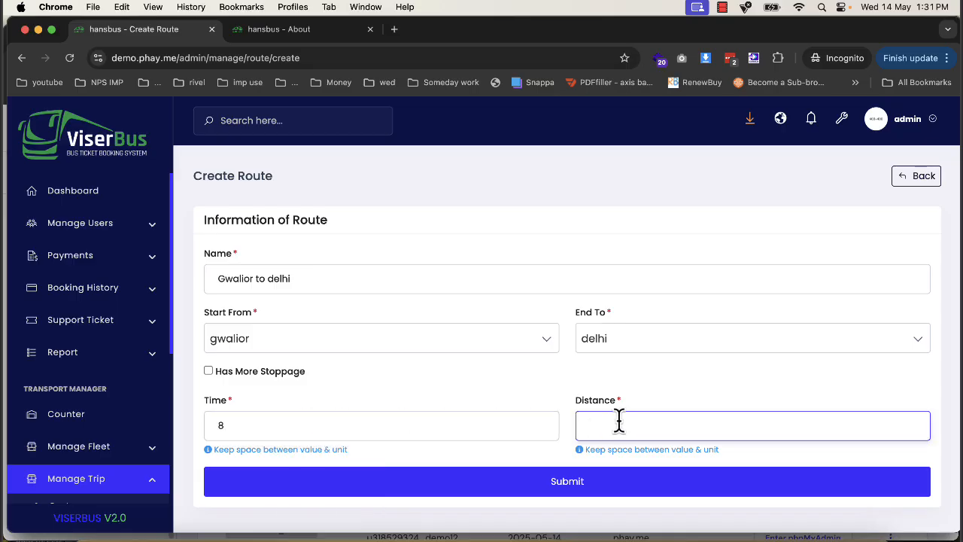
{"action": "left_click", "coordinate": [616, 486]}
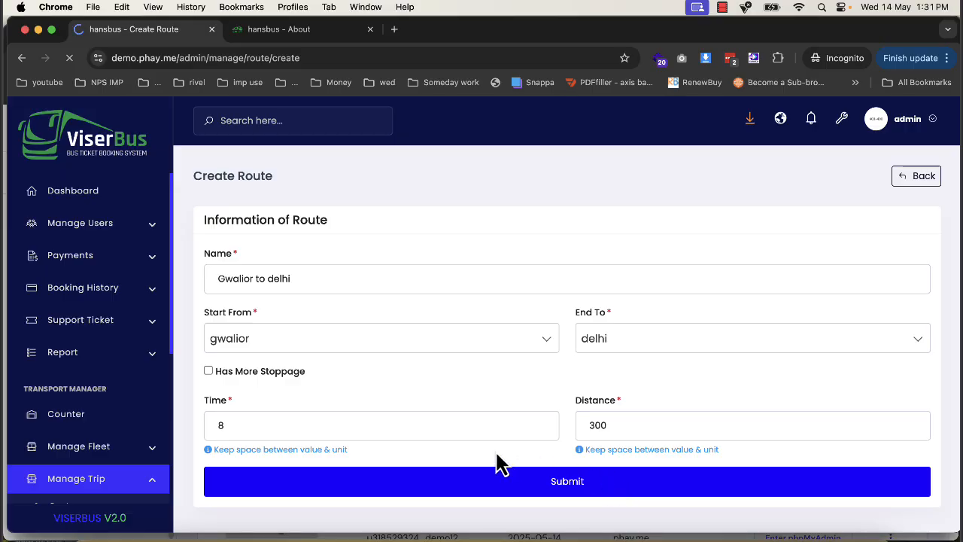
- Add a new trip schedule starting from 08:08 PM and ending at 02:00 PM
{"action": "scroll", "coordinate": [73, 451], "scroll_direction": "down", "scroll_amount": 3}
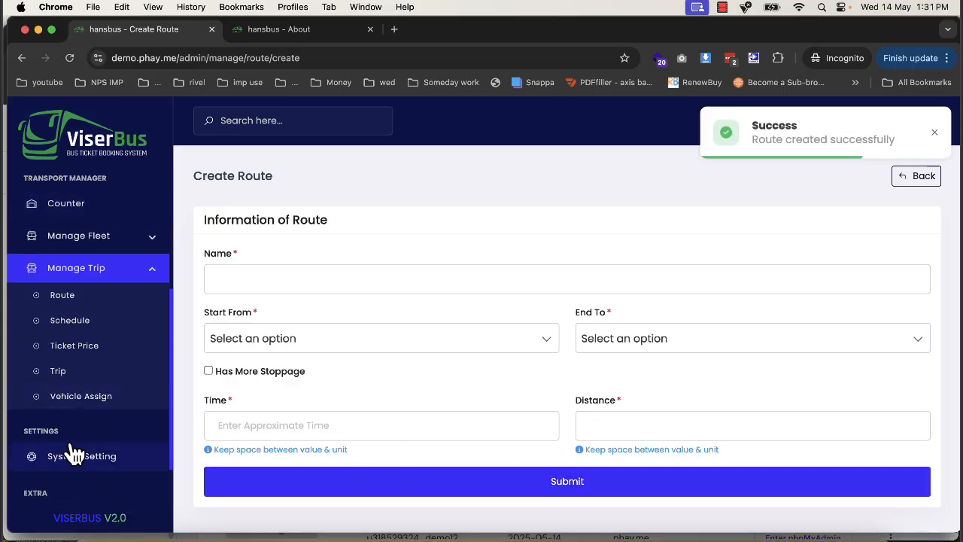
{"action": "left_click", "coordinate": [103, 322]}
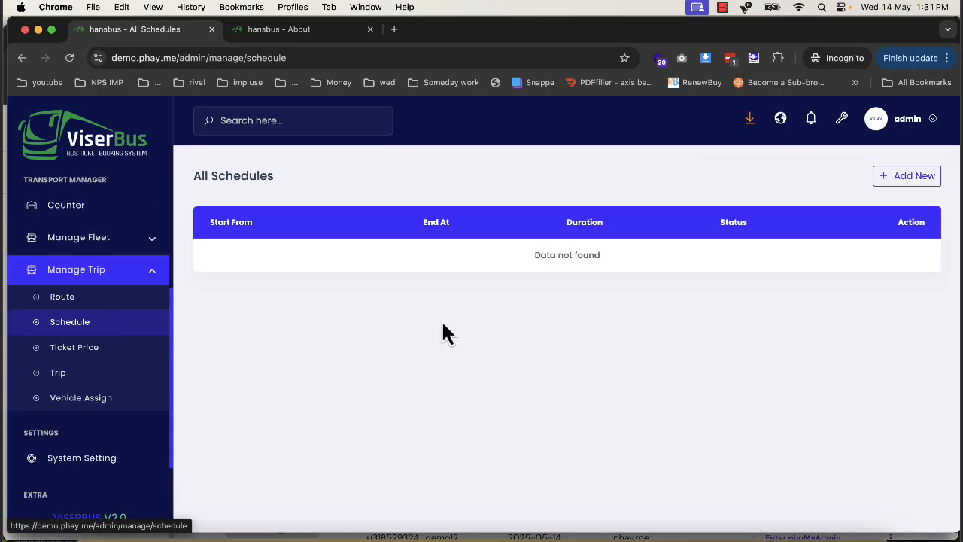
{"action": "left_click", "coordinate": [903, 183]}
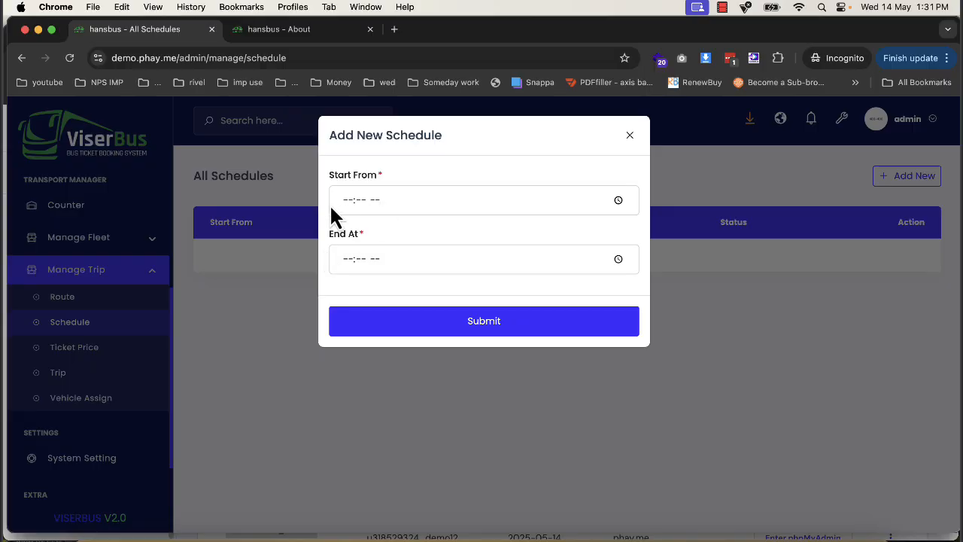
{"action": "left_click", "coordinate": [344, 202]}
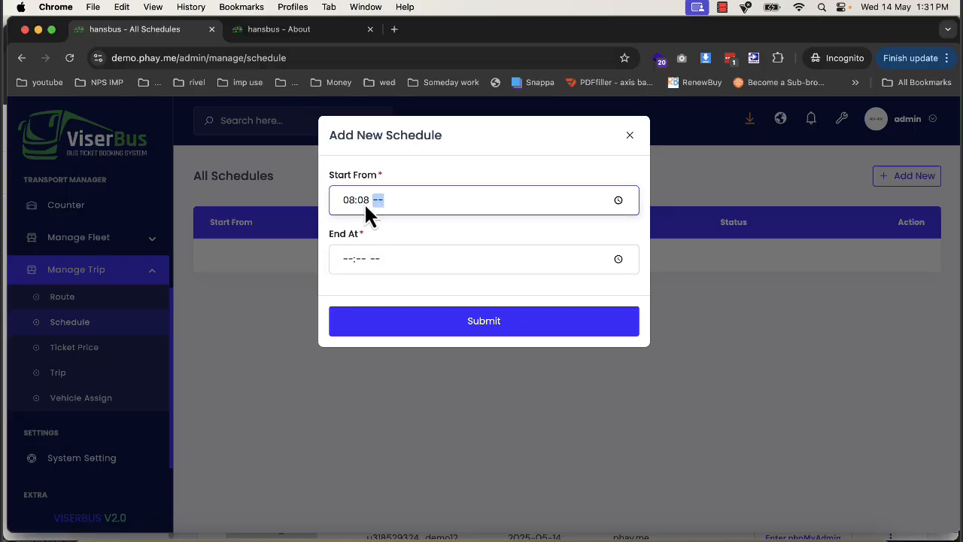
{"action": "type", "text": "0808p"}
{"action": "left_click", "coordinate": [347, 258]}
{"action": "type", "text": "02:-- --"}
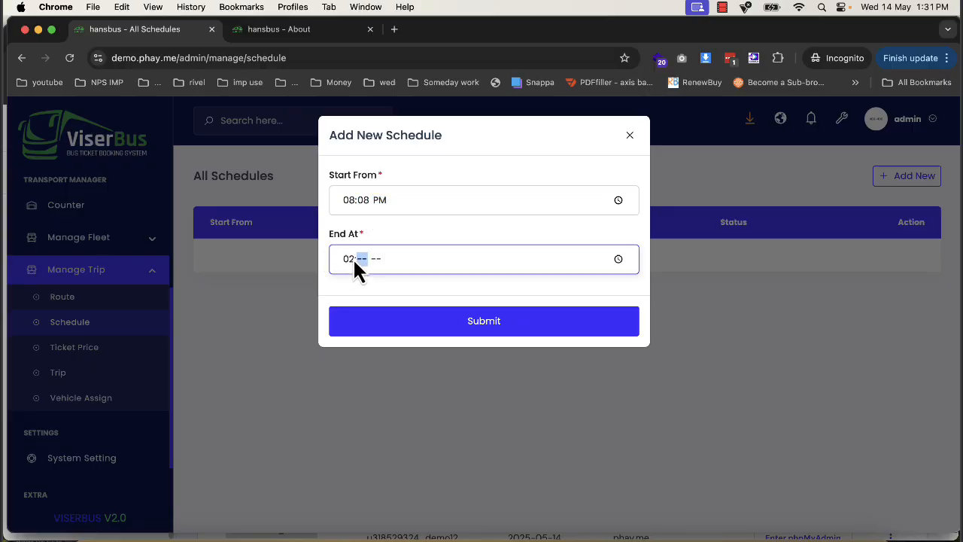
{"action": "type", "text": "00p"}
{"action": "left_click", "coordinate": [404, 324]}
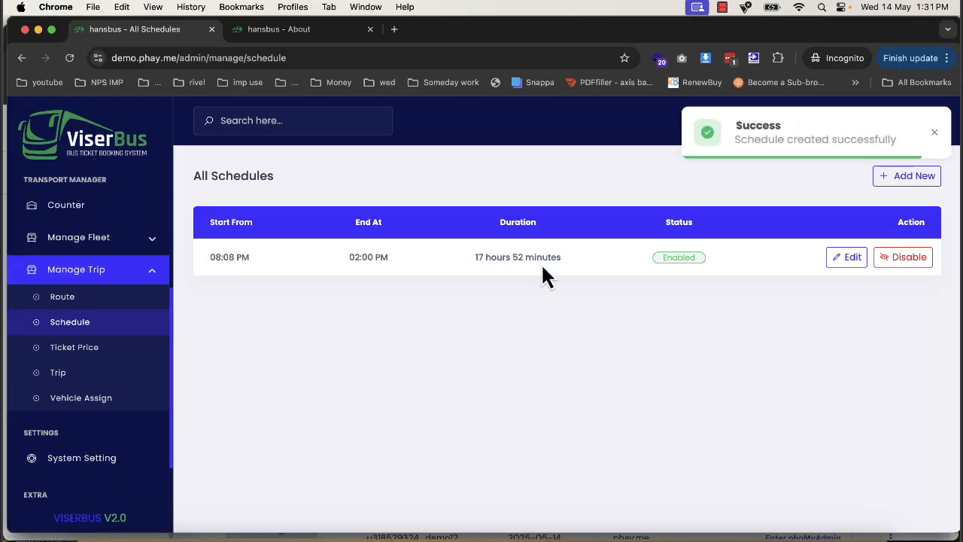
- Edit the schedule so that it ends at 02:00 AM
{"action": "left_click", "coordinate": [839, 260]}
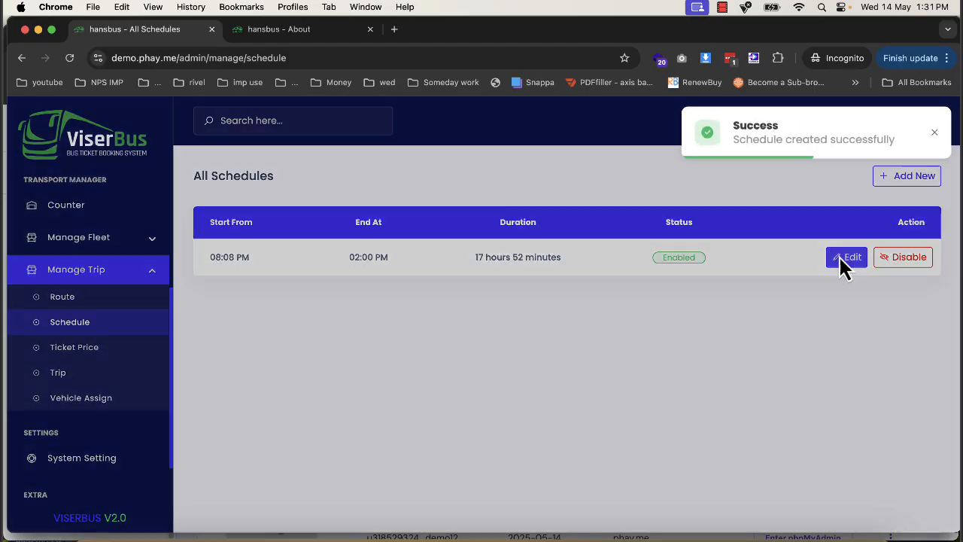
{"action": "left_click", "coordinate": [462, 270]}
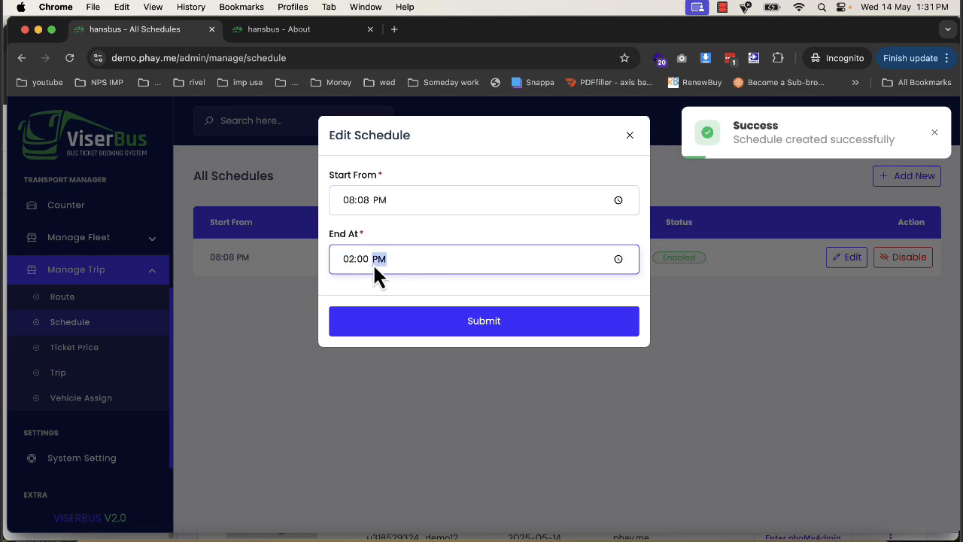
{"action": "type", "text": "a"}
{"action": "left_click", "coordinate": [423, 325]}
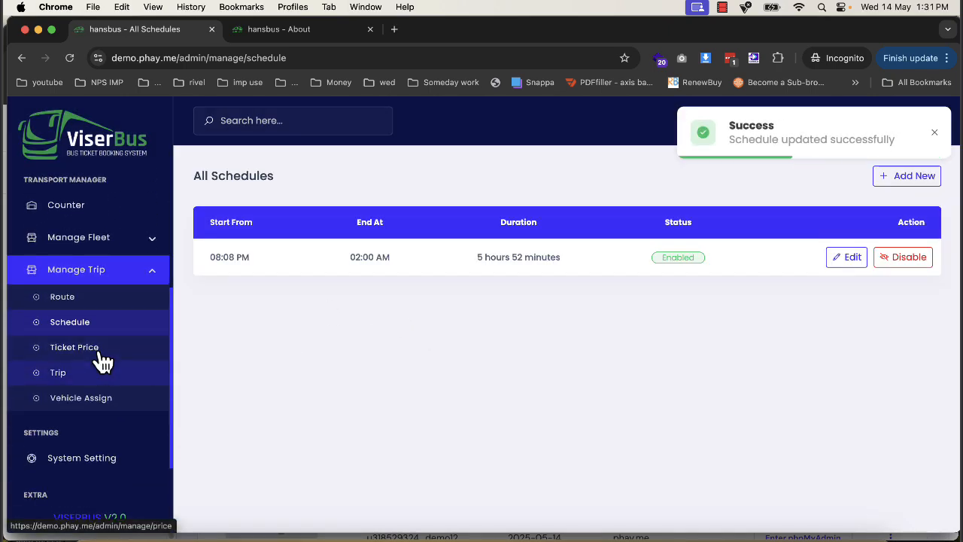
- Start a new ticket price for the volvo fleet type on the Gwalior to delhi route
{"action": "left_click", "coordinate": [76, 346]}
{"action": "left_click", "coordinate": [914, 180]}
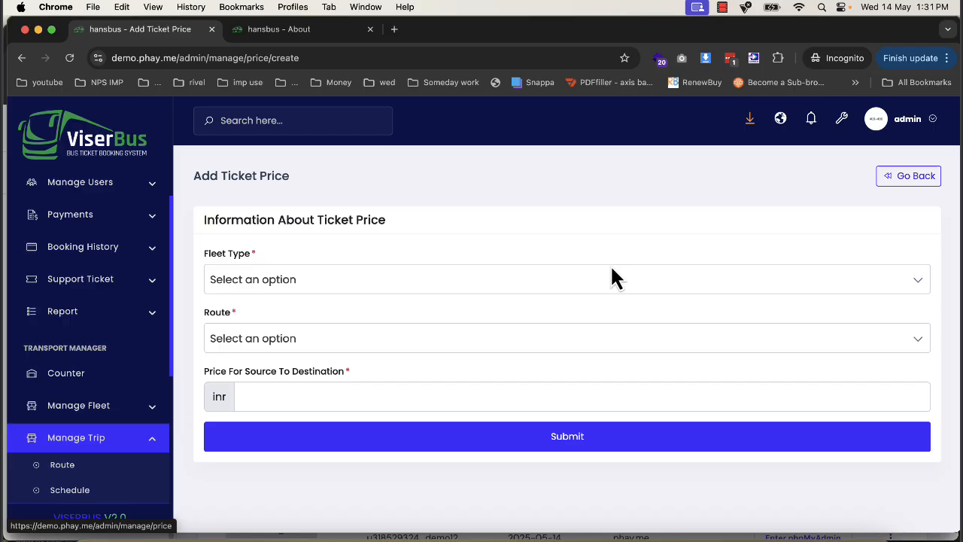
{"action": "left_click", "coordinate": [396, 284]}
{"action": "left_click", "coordinate": [327, 384]}
{"action": "left_click", "coordinate": [333, 342]}
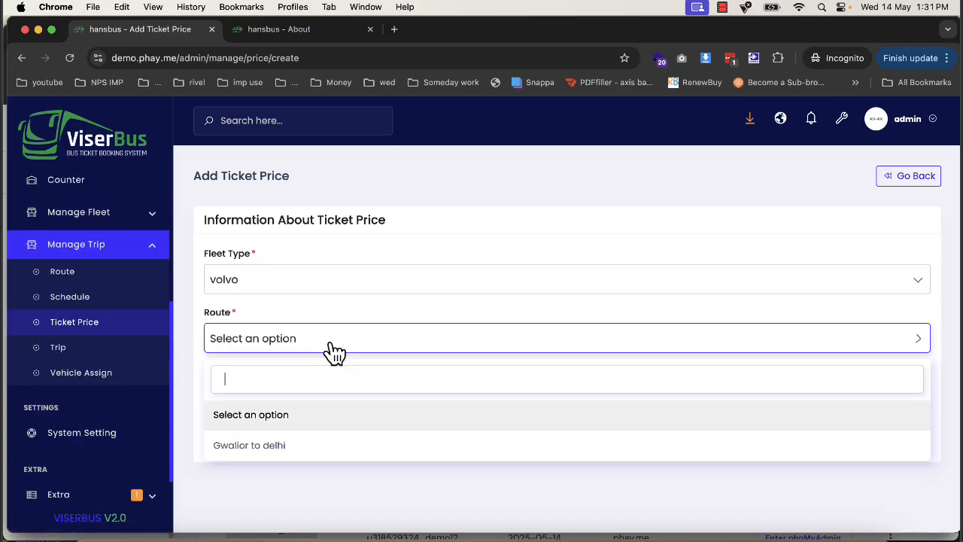
{"action": "left_click", "coordinate": [275, 446]}
- Set both the source-to-destination price and the gwalior - delhi price to 800 inr, and submit the ticket price
{"action": "left_click", "coordinate": [283, 397]}
{"action": "type", "text": "8"}
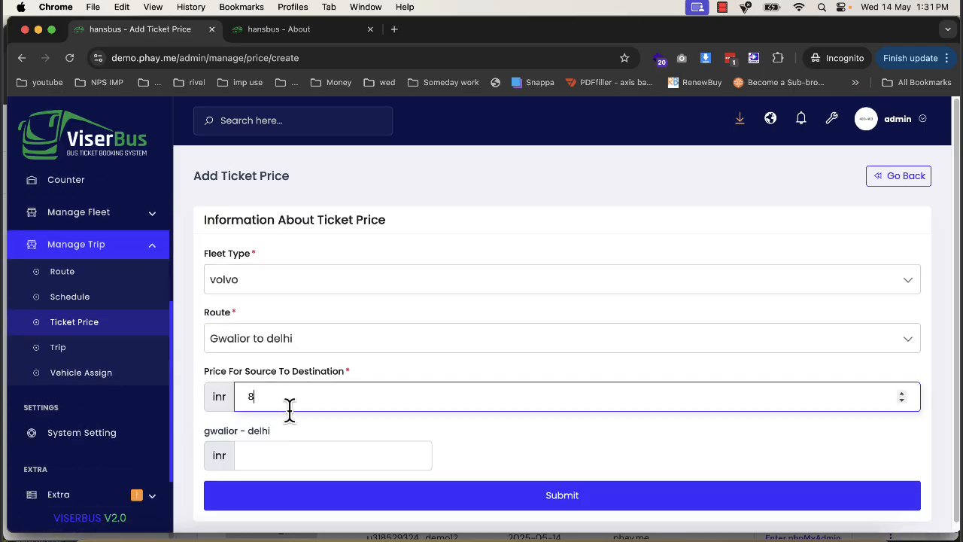
{"action": "type", "text": "00"}
{"action": "left_click", "coordinate": [290, 455]}
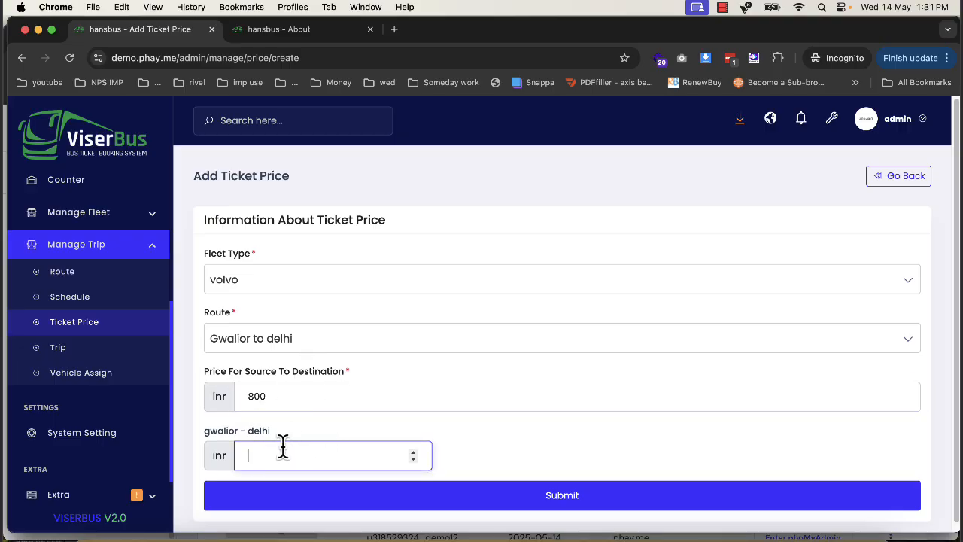
{"action": "type", "text": "800"}
{"action": "left_click", "coordinate": [339, 505]}
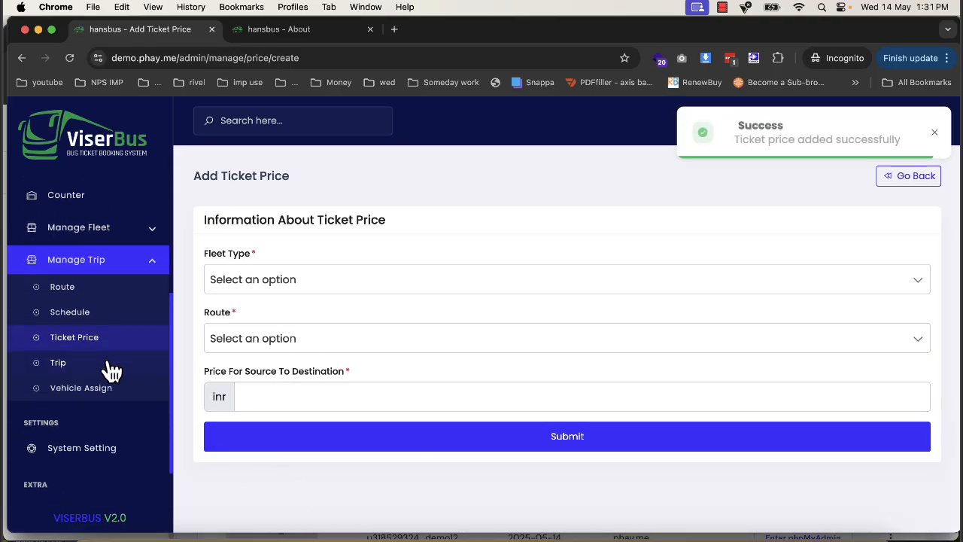
- Start a new trip titled "trip1" with the volvo fleet type and the Gwalior to delhi route
{"action": "left_click", "coordinate": [100, 354]}
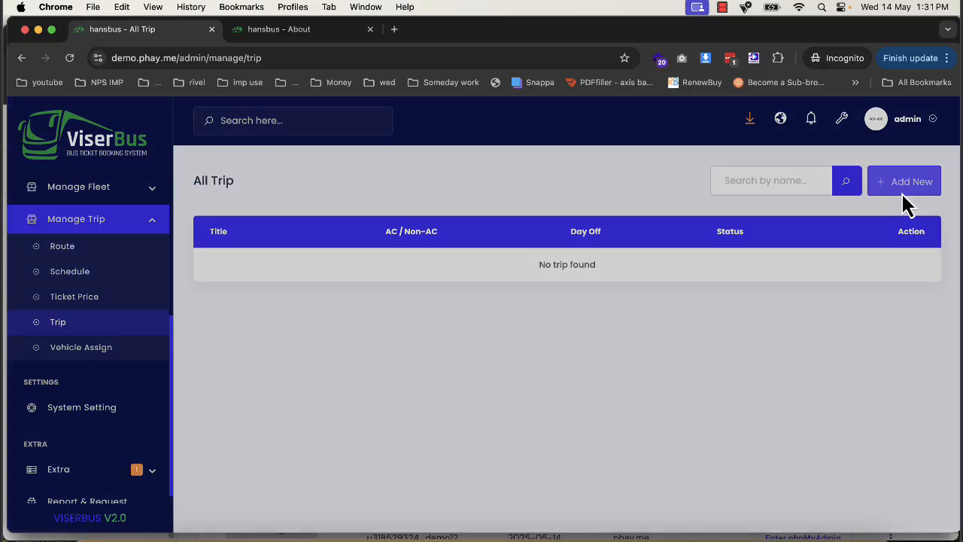
{"action": "left_click", "coordinate": [908, 181]}
{"action": "left_click", "coordinate": [301, 200]}
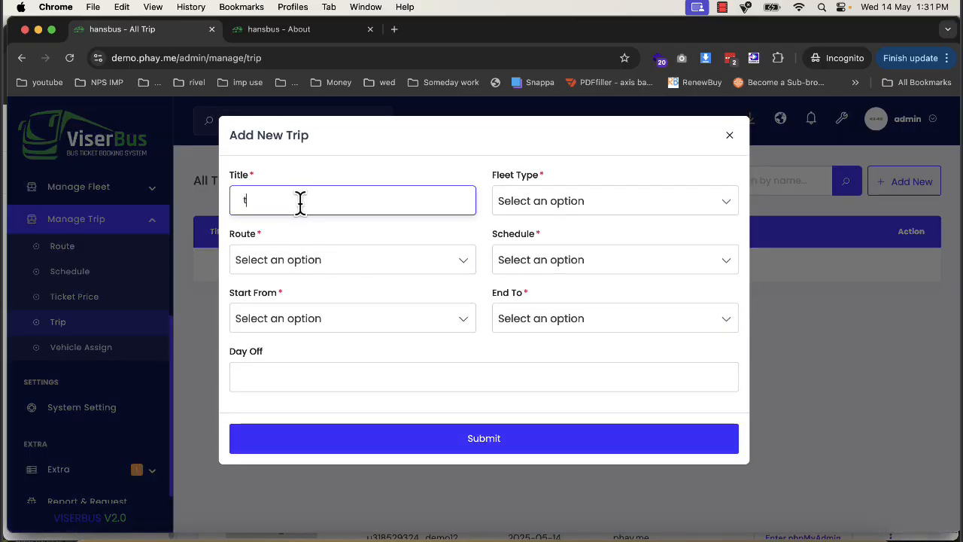
{"action": "type", "text": "trip1"}
{"action": "left_click", "coordinate": [566, 203]}
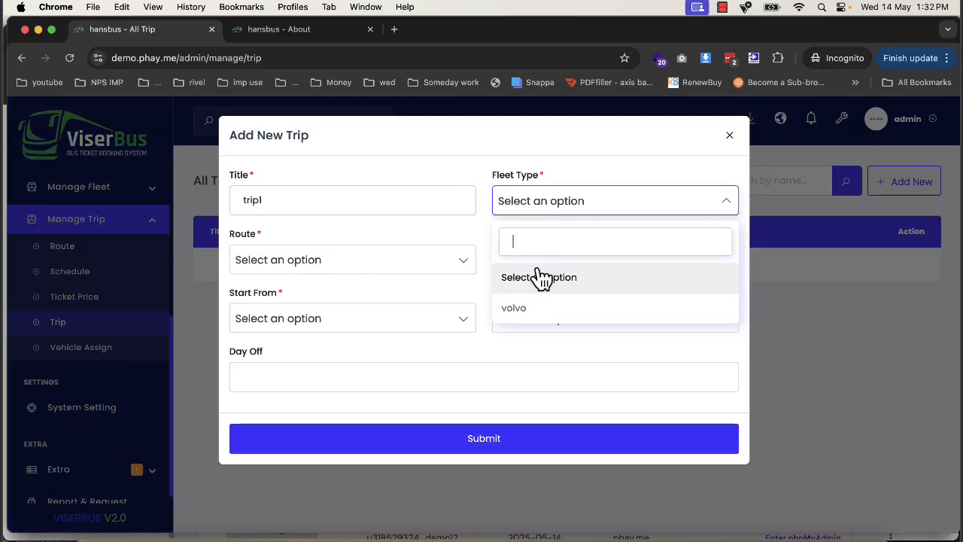
{"action": "left_click", "coordinate": [545, 305]}
{"action": "left_click", "coordinate": [451, 263]}
{"action": "left_click", "coordinate": [335, 368]}
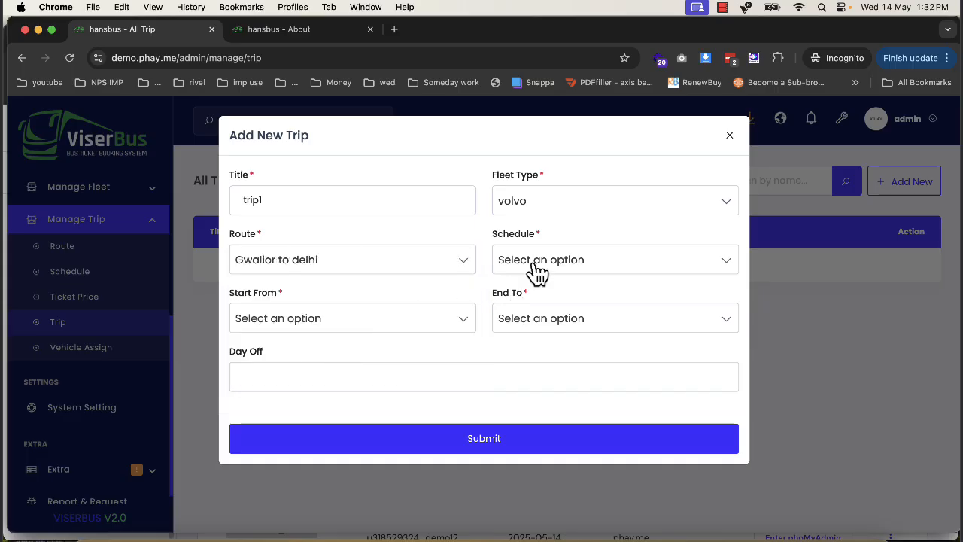
- Give the trip the 08:08 pm - 02:00 am schedule, gwalior as start, delhi as end and Sunday as day off, and submit it
{"action": "left_click", "coordinate": [533, 267]}
{"action": "left_click", "coordinate": [531, 370]}
{"action": "left_click", "coordinate": [383, 325]}
{"action": "left_click", "coordinate": [316, 423]}
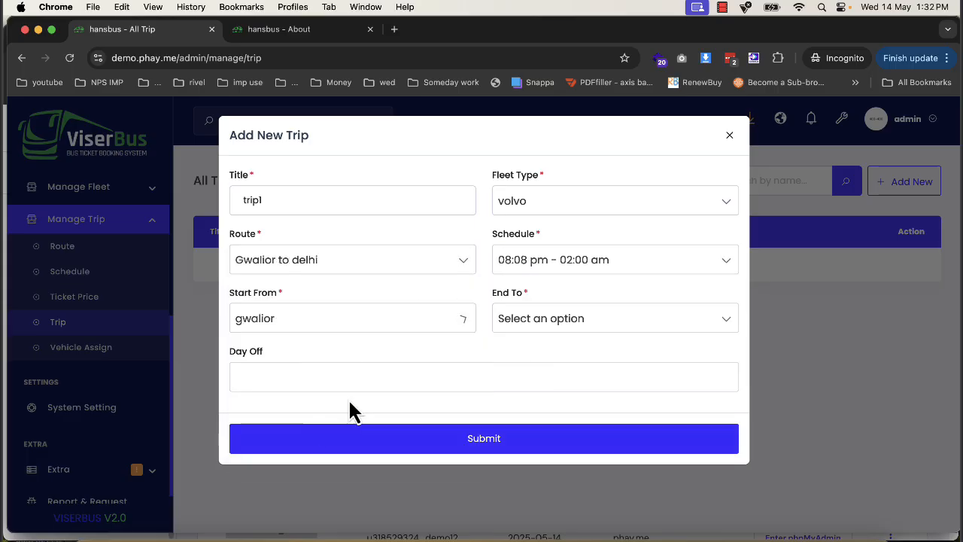
{"action": "left_click", "coordinate": [522, 323]}
{"action": "left_click", "coordinate": [519, 456]}
{"action": "left_click", "coordinate": [376, 380]}
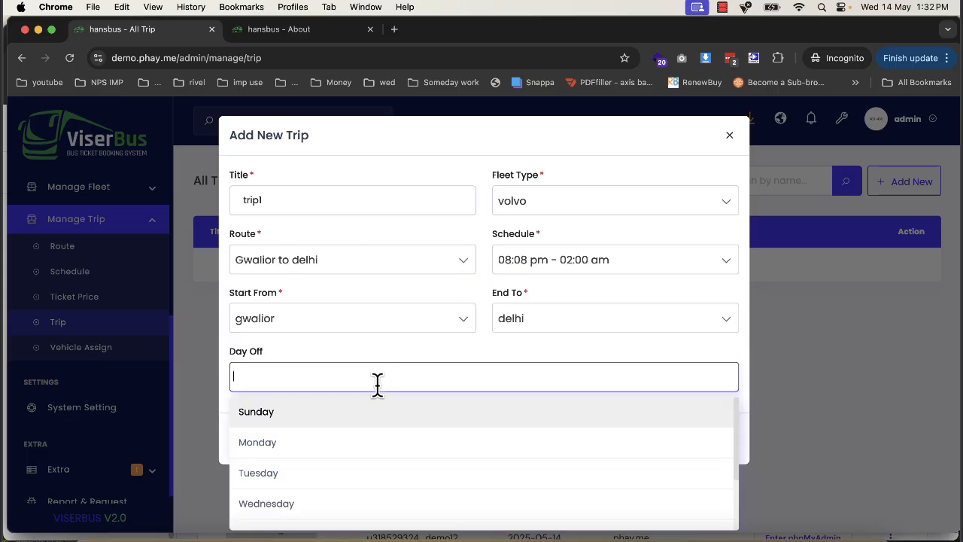
{"action": "left_click", "coordinate": [320, 413]}
{"action": "left_click", "coordinate": [366, 438]}
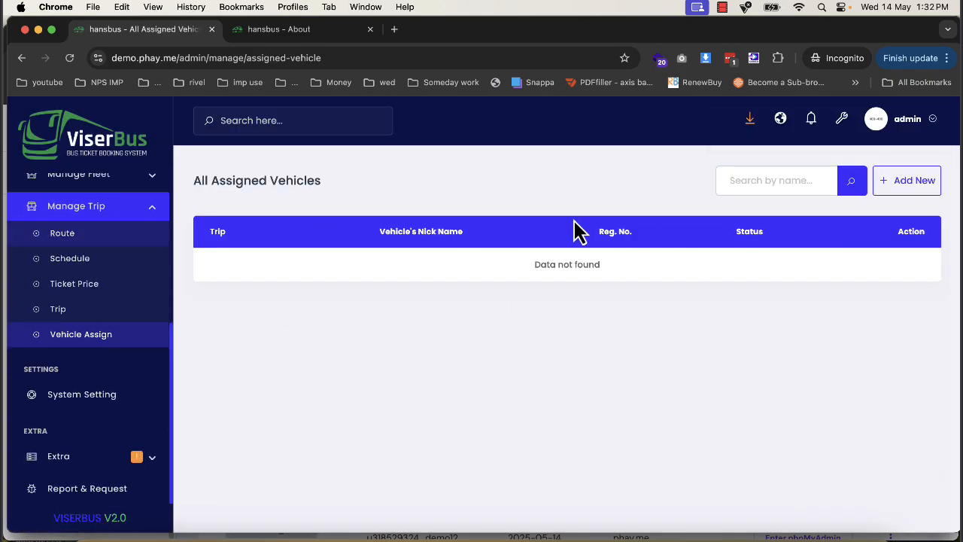
- Assign the vehicle "bus" to trip1 in the vehicle assignments
{"action": "scroll", "coordinate": [68, 286], "scroll_direction": "up", "scroll_amount": 3}
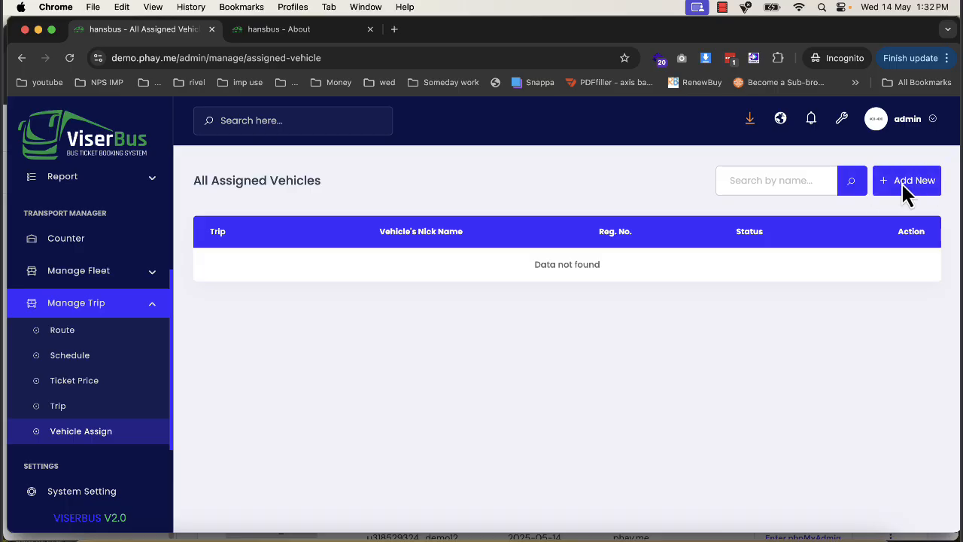
{"action": "left_click", "coordinate": [877, 188]}
{"action": "left_click", "coordinate": [374, 200]}
{"action": "left_click", "coordinate": [373, 305]}
{"action": "left_click", "coordinate": [379, 262]}
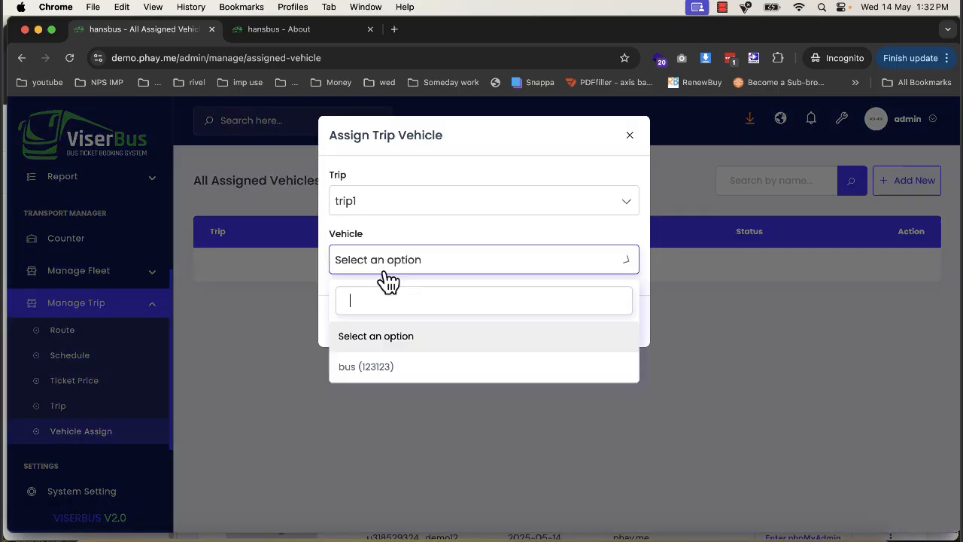
{"action": "left_click", "coordinate": [377, 366]}
{"action": "left_click", "coordinate": [410, 320]}
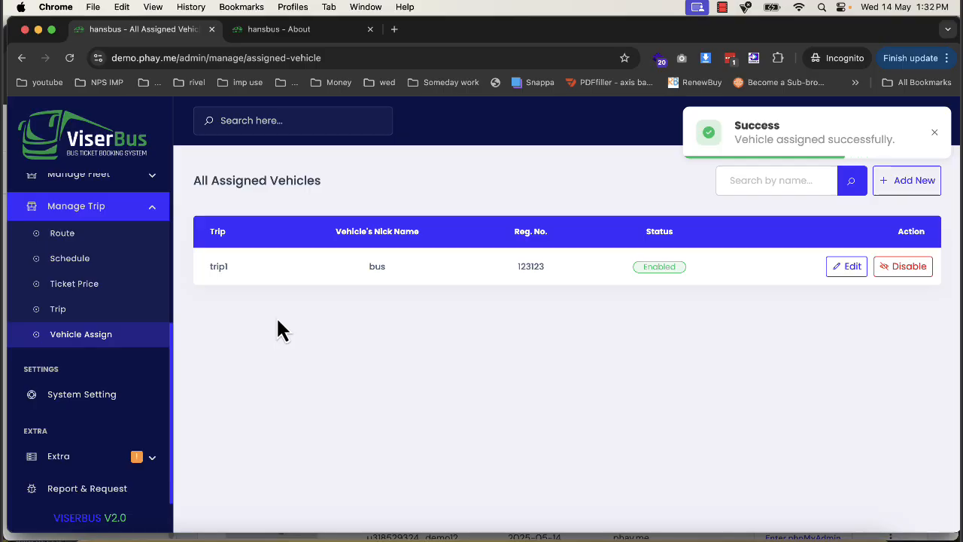
- Go to the public site's home page and set the ticket search's pickup point to gwalior and dropping point to delhi
{"action": "scroll", "coordinate": [116, 249], "scroll_direction": "up", "scroll_amount": 5}
{"action": "left_click", "coordinate": [339, 34]}
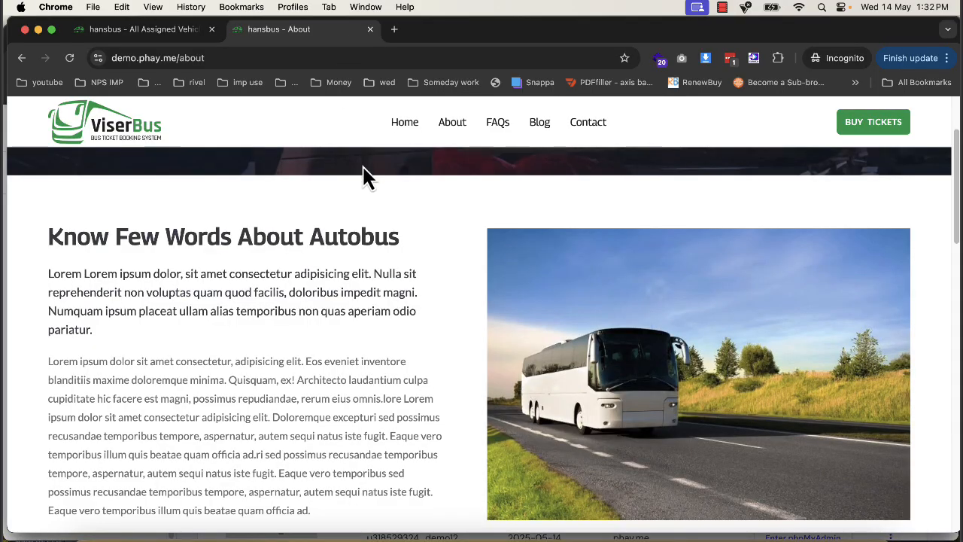
{"action": "left_click", "coordinate": [153, 140]}
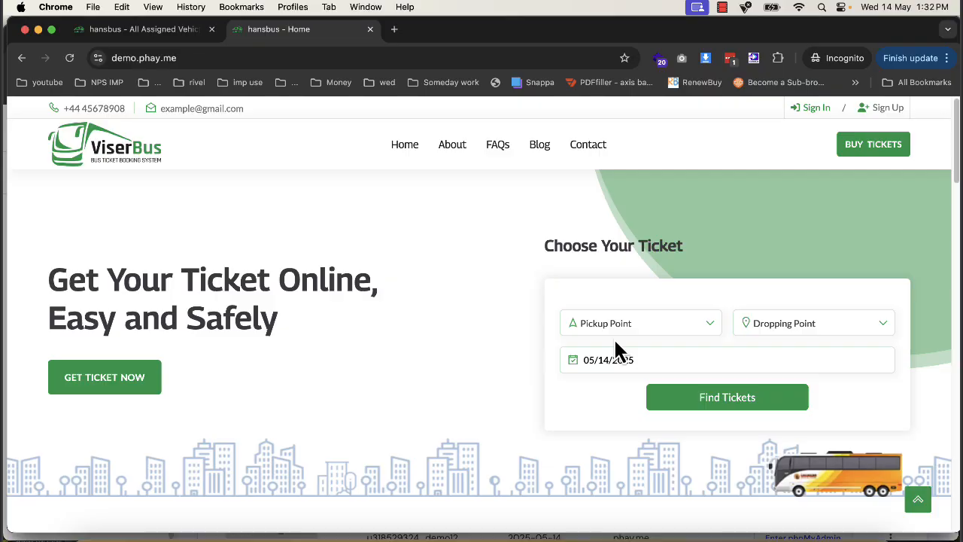
{"action": "left_click", "coordinate": [615, 327]}
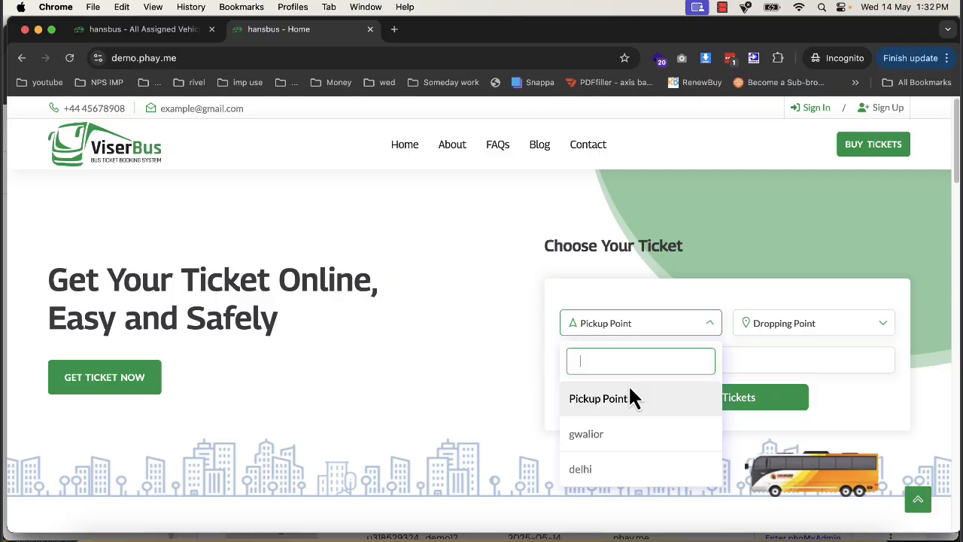
{"action": "left_click", "coordinate": [630, 433]}
{"action": "left_click", "coordinate": [775, 325]}
{"action": "left_click", "coordinate": [761, 463]}
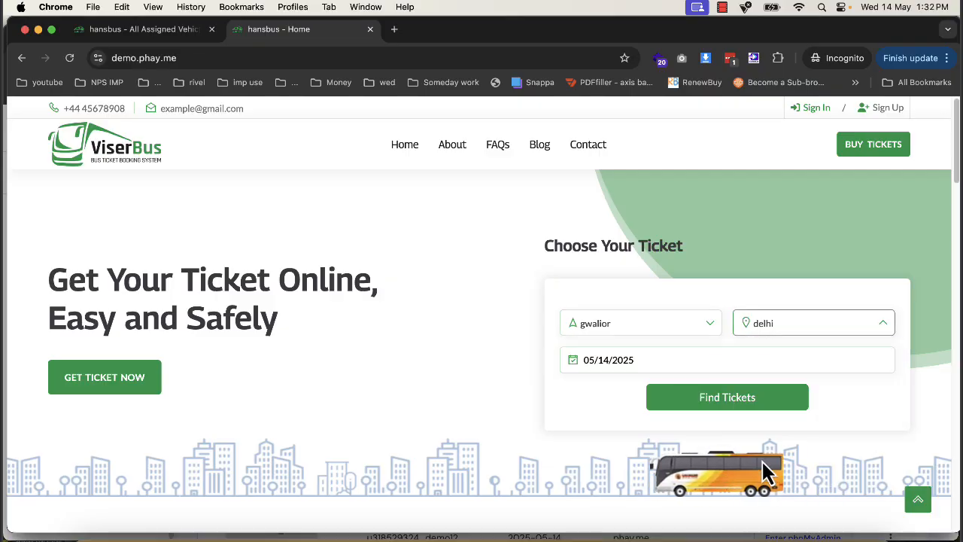
- Search for gwalior to delhi tickets on 05/14/2025 and open the seat selection for trip1
{"action": "left_click", "coordinate": [692, 412]}
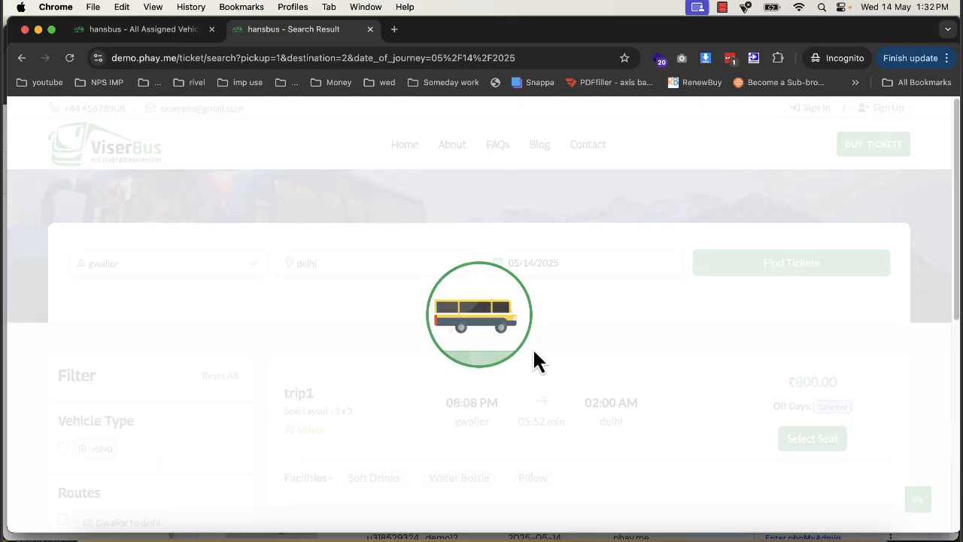
{"action": "scroll", "coordinate": [624, 382], "scroll_direction": "down", "scroll_amount": 1}
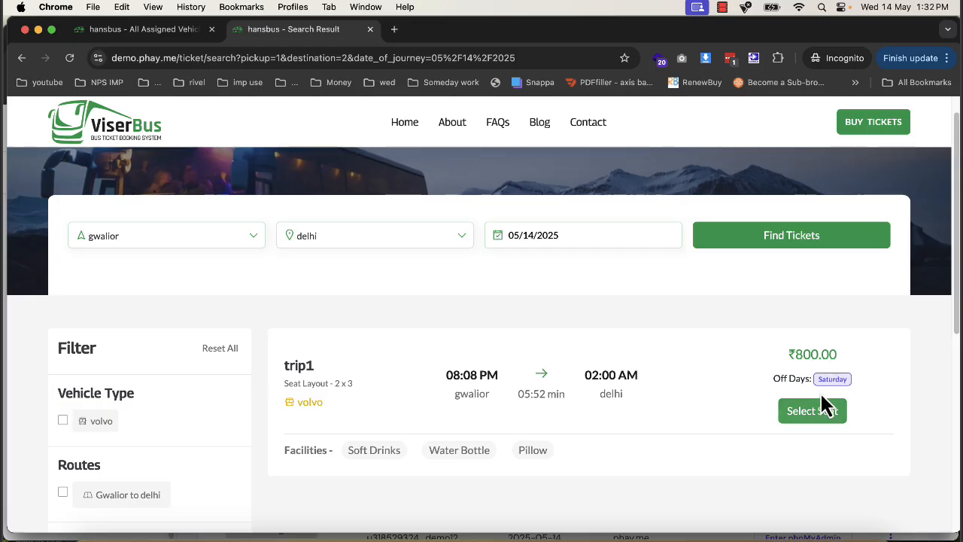
{"action": "left_click", "coordinate": [828, 413]}
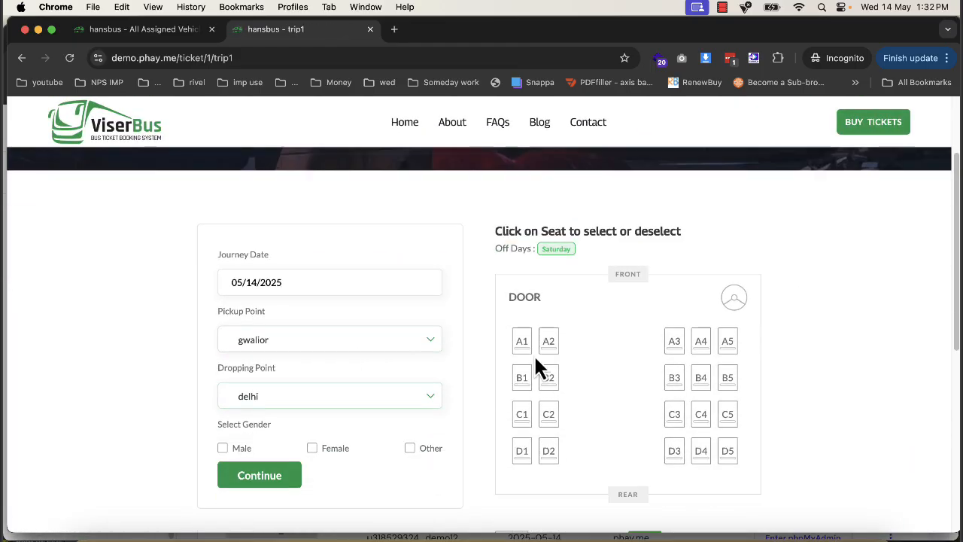
- Try to book seat A1 on trip1 for a female passenger without being signed in
{"action": "left_click", "coordinate": [523, 342]}
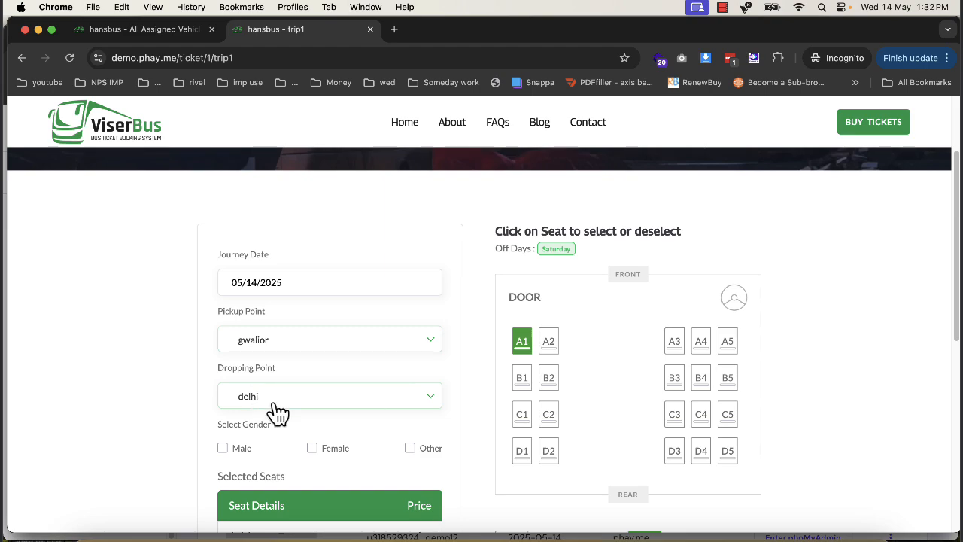
{"action": "scroll", "coordinate": [331, 391], "scroll_direction": "down", "scroll_amount": 2}
{"action": "scroll", "coordinate": [335, 391], "scroll_direction": "down", "scroll_amount": 3}
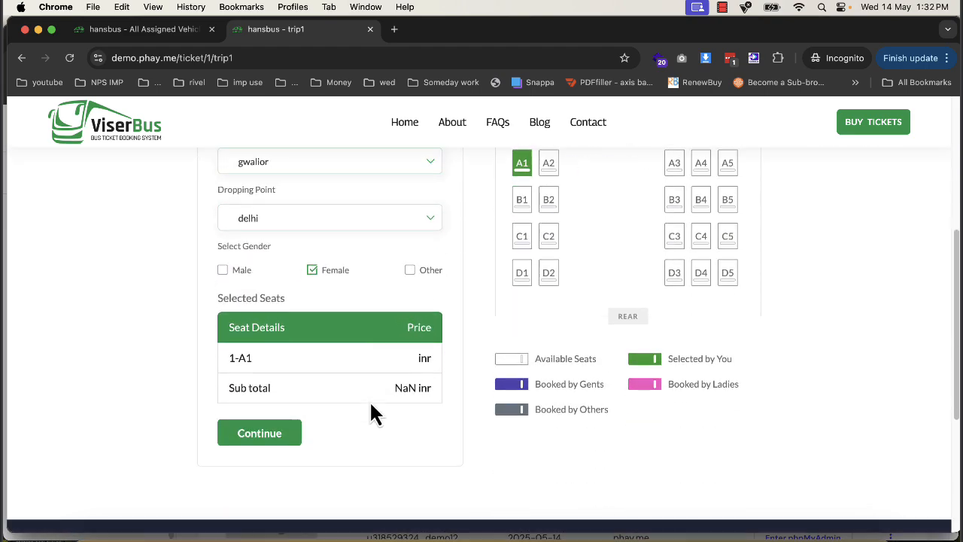
{"action": "left_click", "coordinate": [304, 434]}
{"action": "left_click", "coordinate": [634, 213]}
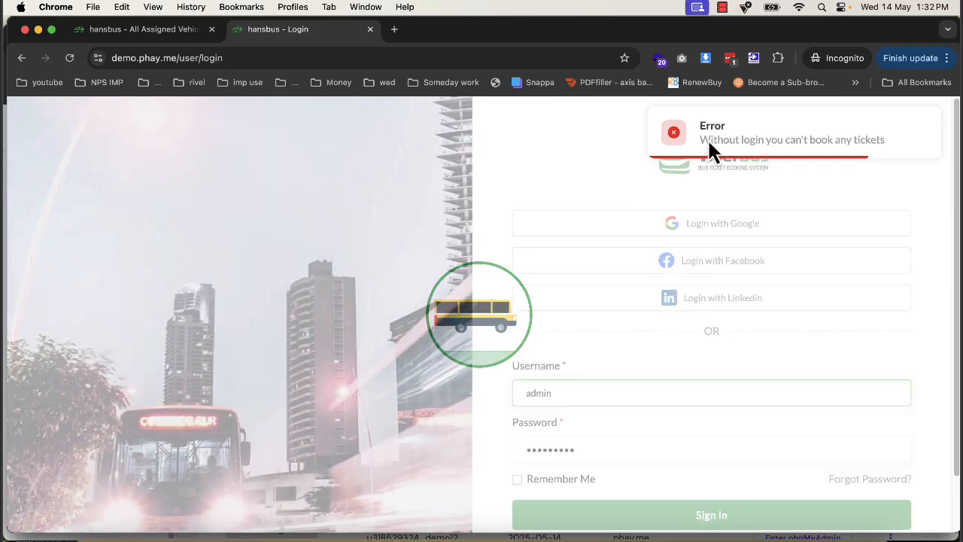
- Start registering a new customer account and fill in the first name, last name and e-mail address
{"action": "scroll", "coordinate": [739, 339], "scroll_direction": "down", "scroll_amount": 2}
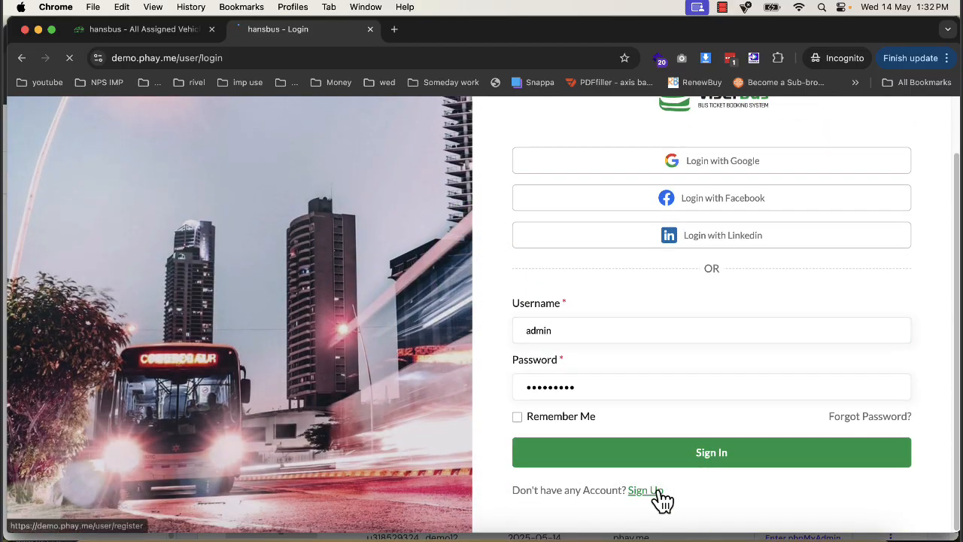
{"action": "left_click", "coordinate": [656, 492]}
{"action": "left_click", "coordinate": [587, 395]}
{"action": "type", "text": "d"}
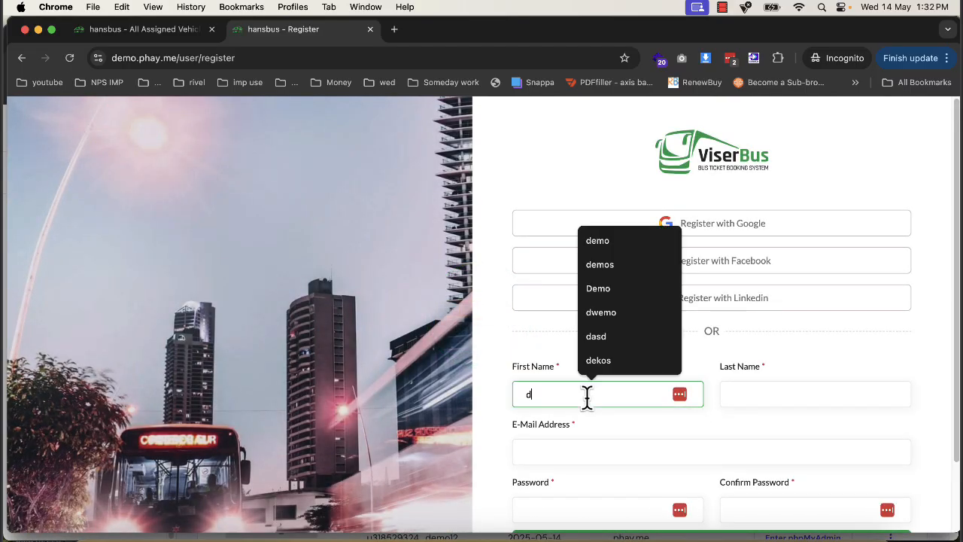
{"action": "type", "text": "emo"}
{"action": "type", "text": "in g"}
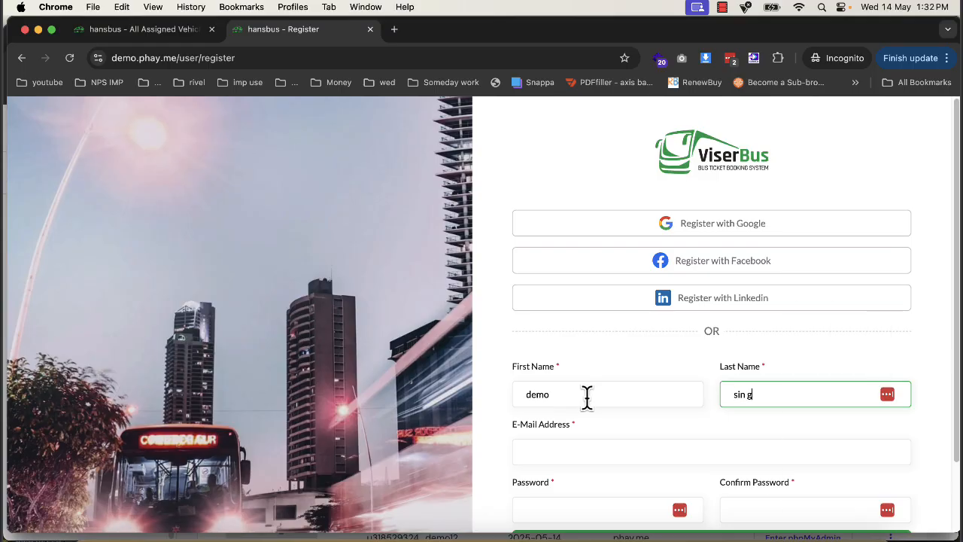
{"action": "type", "text": "gh"}
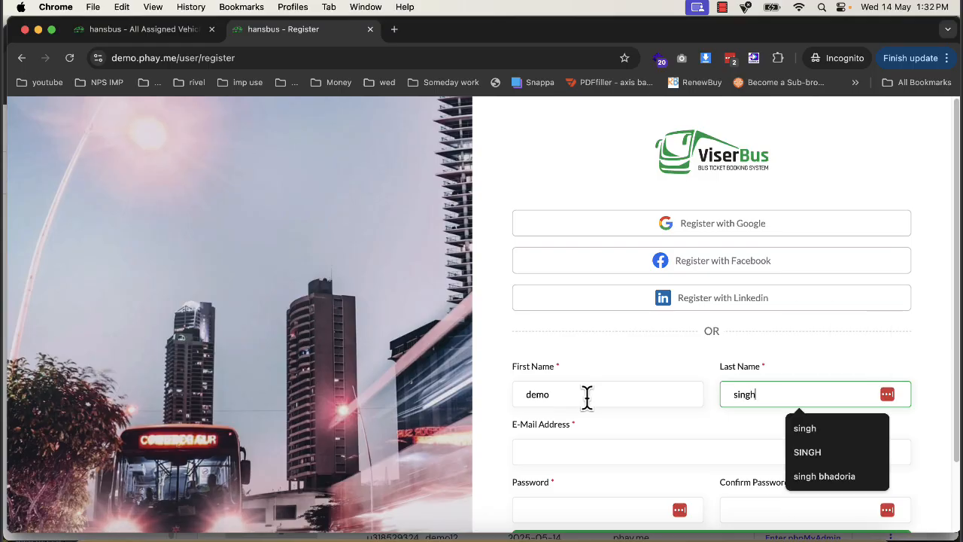
{"action": "key", "text": "Tab"}
{"action": "type", "text": "demo"}
{"action": "key", "text": "Down"}
{"action": "key", "text": "Tab"}
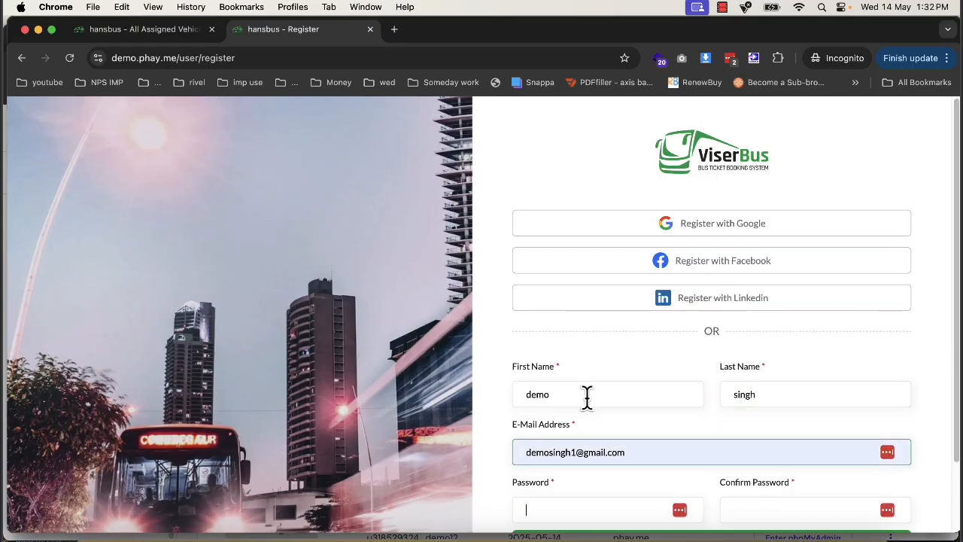
- Enter the account password in both the password and confirmation fields and register the account
{"action": "type", "text": "••••"}
{"action": "key", "text": "BackSpace"}
{"action": "key", "text": "BackSpace"}
{"action": "key", "text": "BackSpace"}
{"action": "key", "text": "BackSpace"}
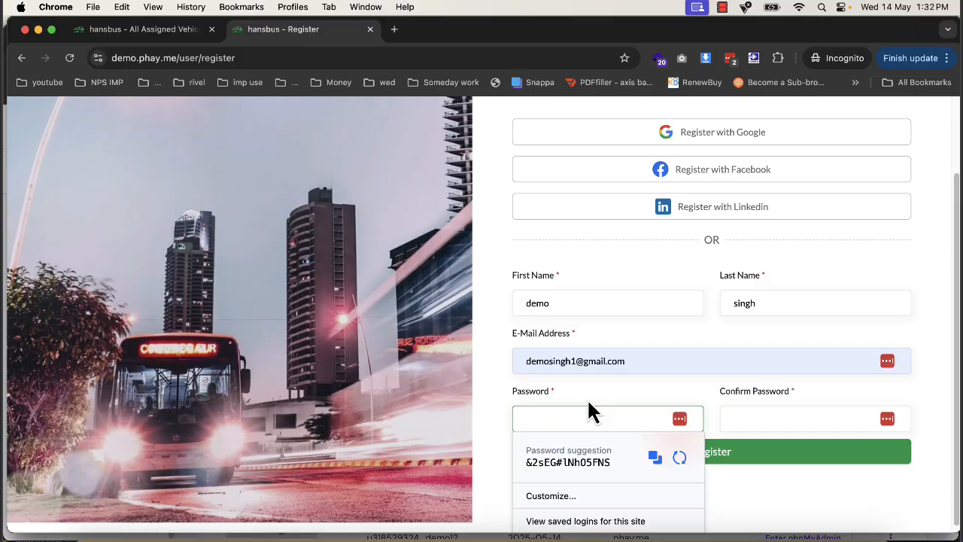
{"action": "type", "text": "••••••••"}
{"action": "key", "text": "Tab"}
{"action": "type", "text": "•••"}
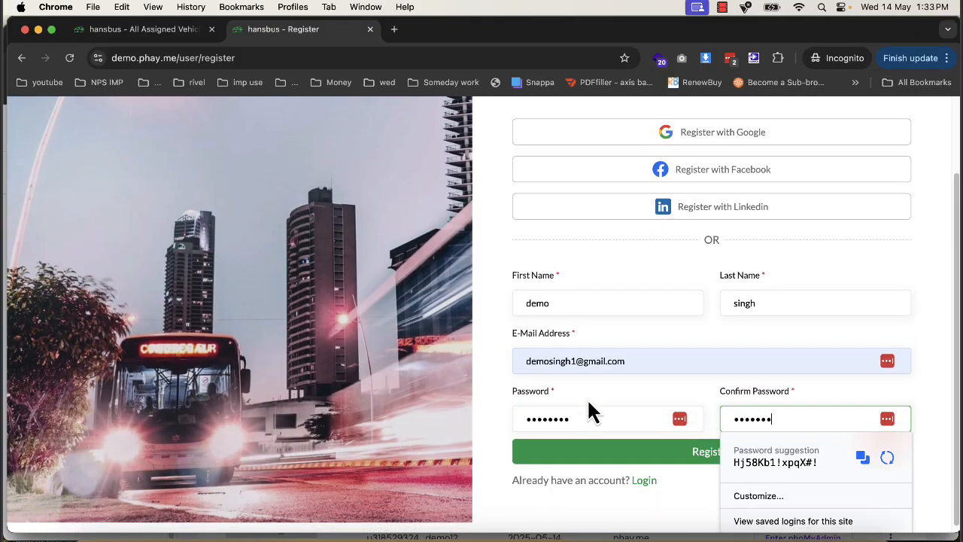
{"action": "left_click", "coordinate": [596, 453]}
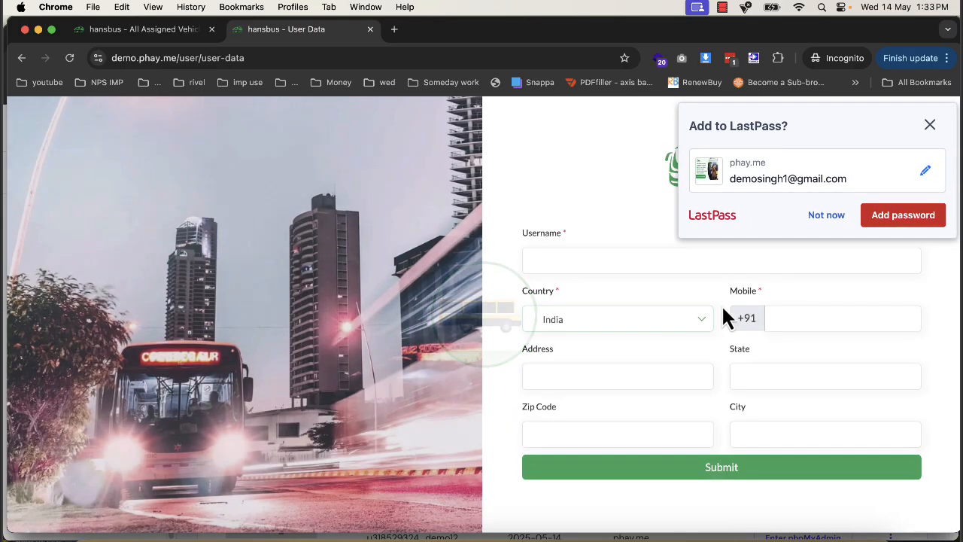
- Decline saving the password, fill in the new account's username and mobile number, and submit the profile data
{"action": "left_click", "coordinate": [812, 218]}
{"action": "left_click", "coordinate": [673, 258]}
{"action": "type", "text": "demos"}
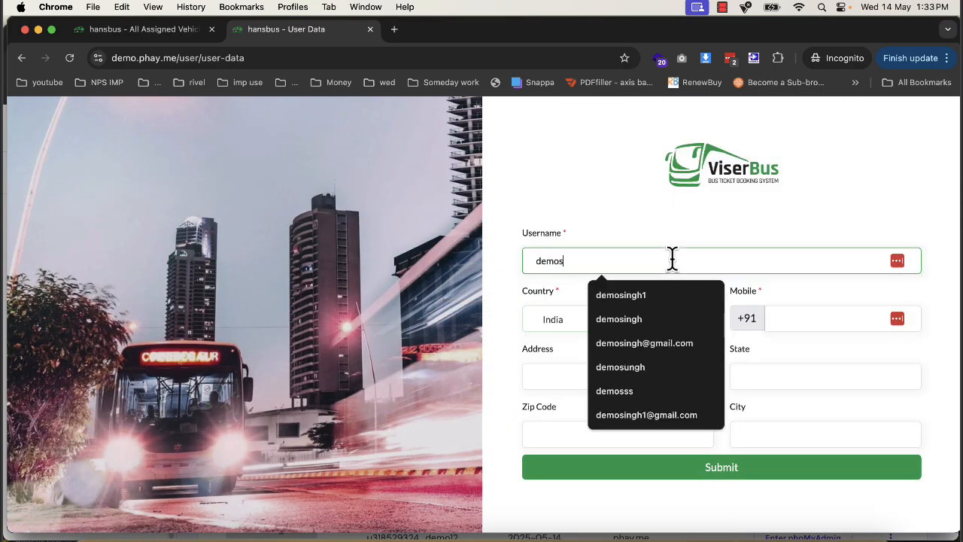
{"action": "key", "text": "Down"}
{"action": "key", "text": "Return"}
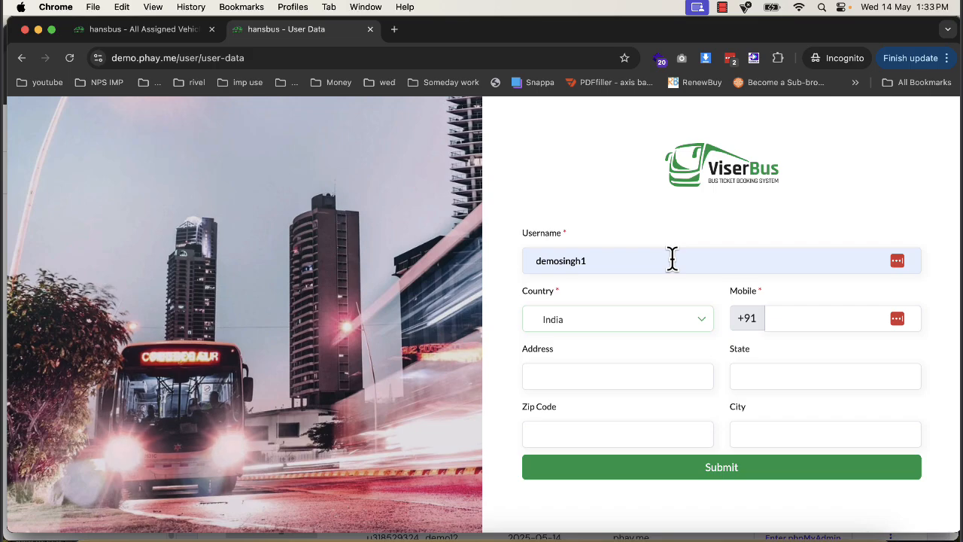
{"action": "left_click", "coordinate": [842, 318]}
{"action": "type", "text": "1231231"}
{"action": "left_click", "coordinate": [647, 481]}
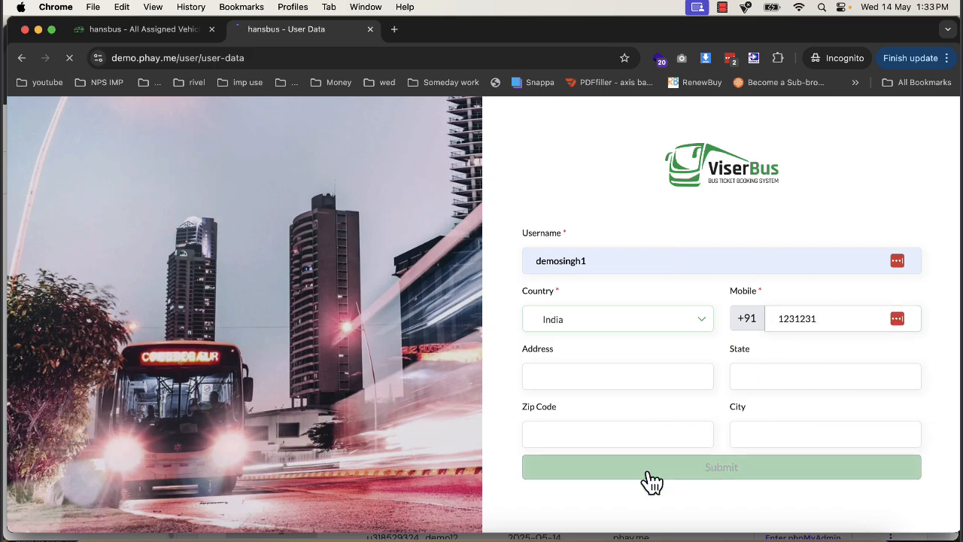
- Go from the customer dashboard to buying a ticket and open the seat selection for trip1
{"action": "scroll", "coordinate": [394, 380], "scroll_direction": "down", "scroll_amount": 3}
{"action": "scroll", "coordinate": [394, 381], "scroll_direction": "up", "scroll_amount": 3}
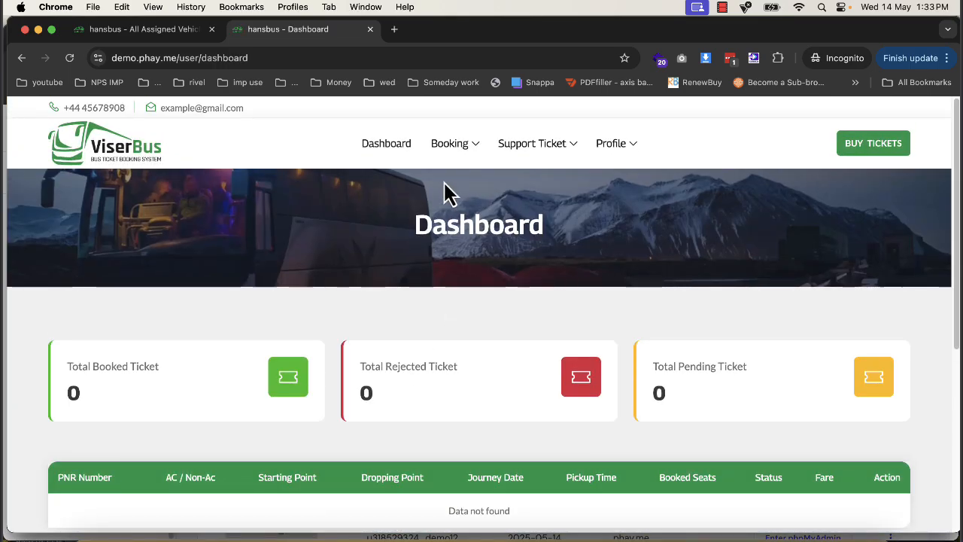
{"action": "mouse_move", "coordinate": [444, 145]}
{"action": "left_click", "coordinate": [453, 178]}
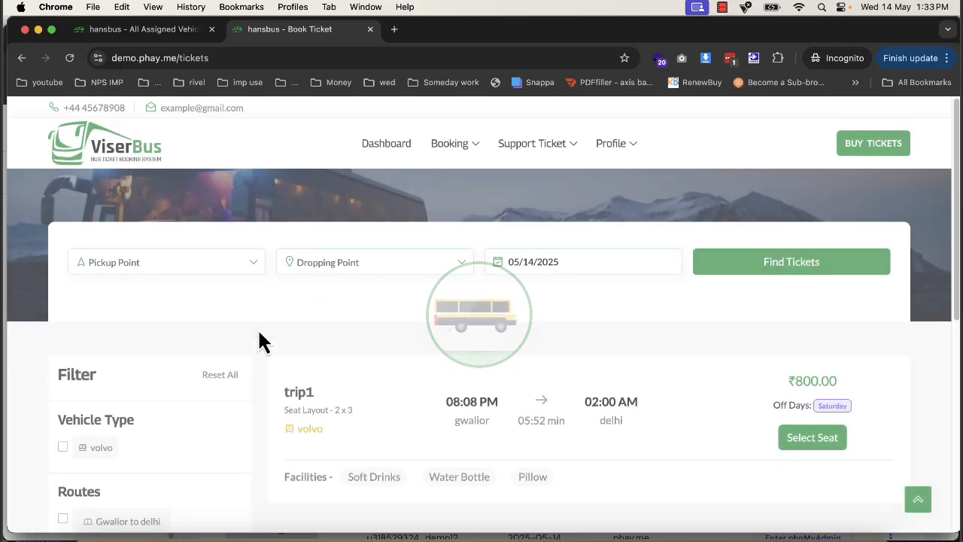
{"action": "scroll", "coordinate": [806, 424], "scroll_direction": "down", "scroll_amount": 2}
{"action": "left_click", "coordinate": [816, 349]}
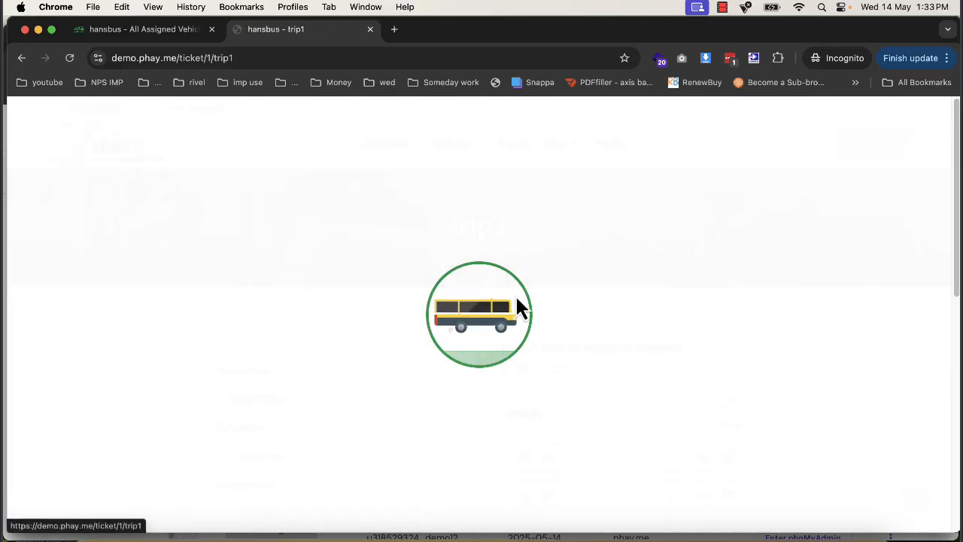
- Set pickup point gwalior and dropping point delhi, and select seat B2 for a male passenger
{"action": "scroll", "coordinate": [519, 348], "scroll_direction": "down", "scroll_amount": 2}
{"action": "left_click", "coordinate": [519, 360]}
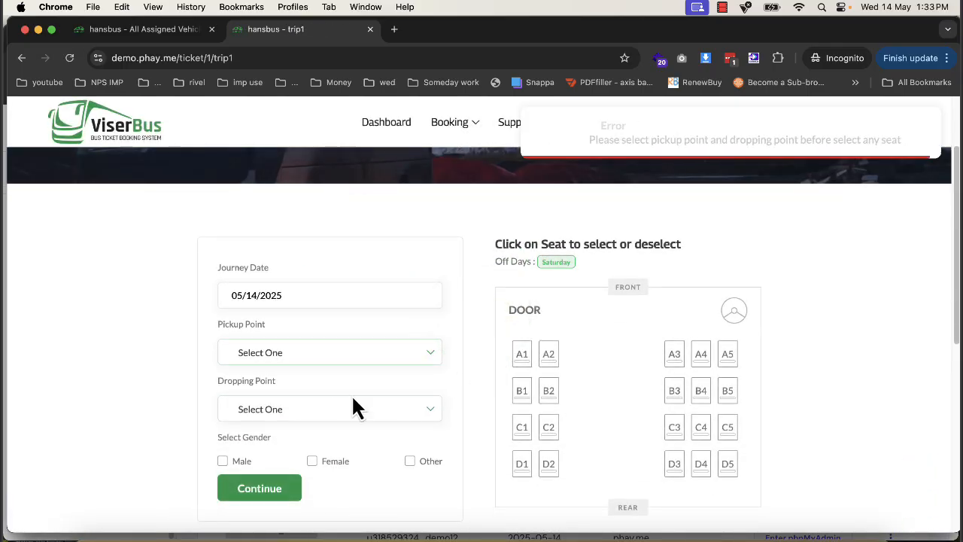
{"action": "left_click", "coordinate": [316, 354]}
{"action": "left_click", "coordinate": [293, 460]}
{"action": "left_click", "coordinate": [294, 421]}
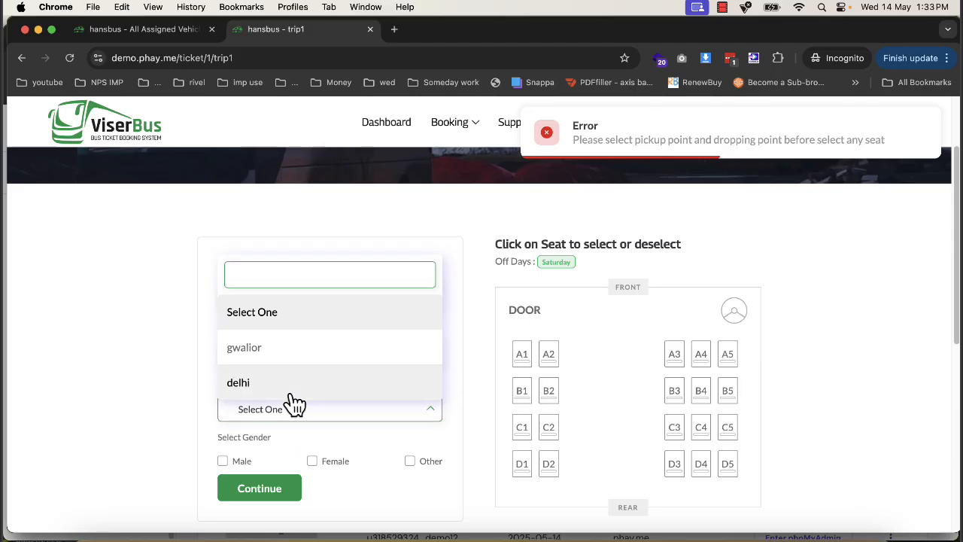
{"action": "left_click", "coordinate": [293, 387]}
{"action": "left_click", "coordinate": [554, 407]}
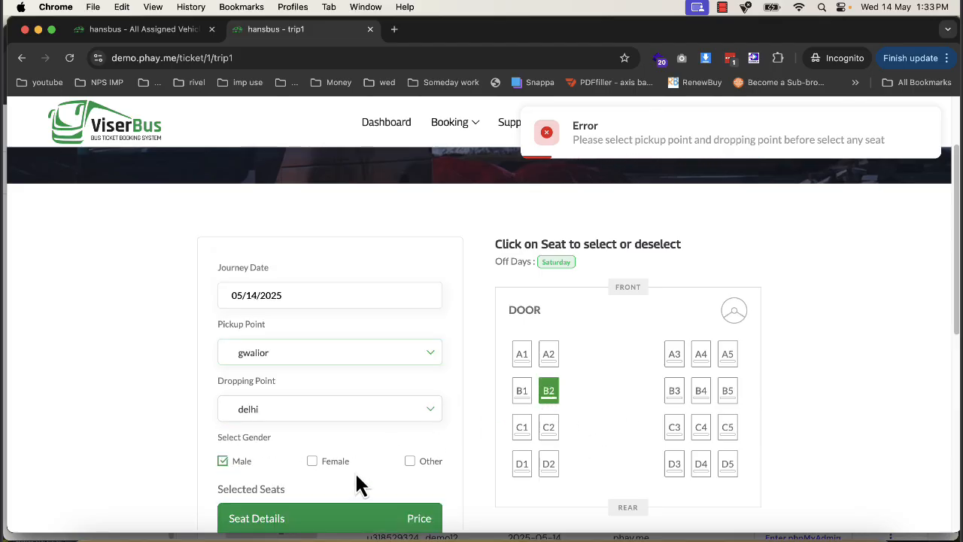
- Confirm the booking of the selected seat and submit its payment through the bank method
{"action": "scroll", "coordinate": [361, 481], "scroll_direction": "down", "scroll_amount": 5}
{"action": "left_click", "coordinate": [292, 192]}
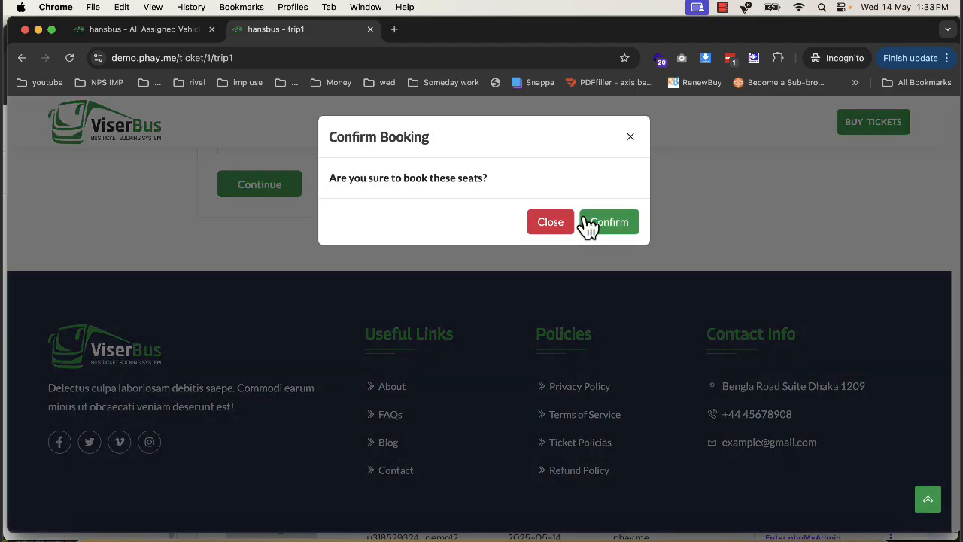
{"action": "left_click", "coordinate": [594, 211]}
{"action": "scroll", "coordinate": [594, 301], "scroll_direction": "down", "scroll_amount": 3}
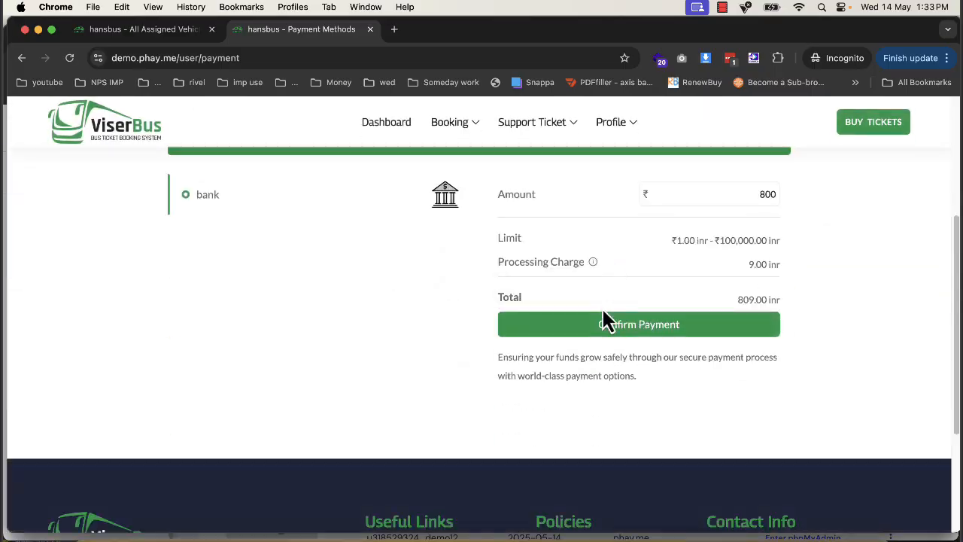
{"action": "left_click", "coordinate": [624, 331]}
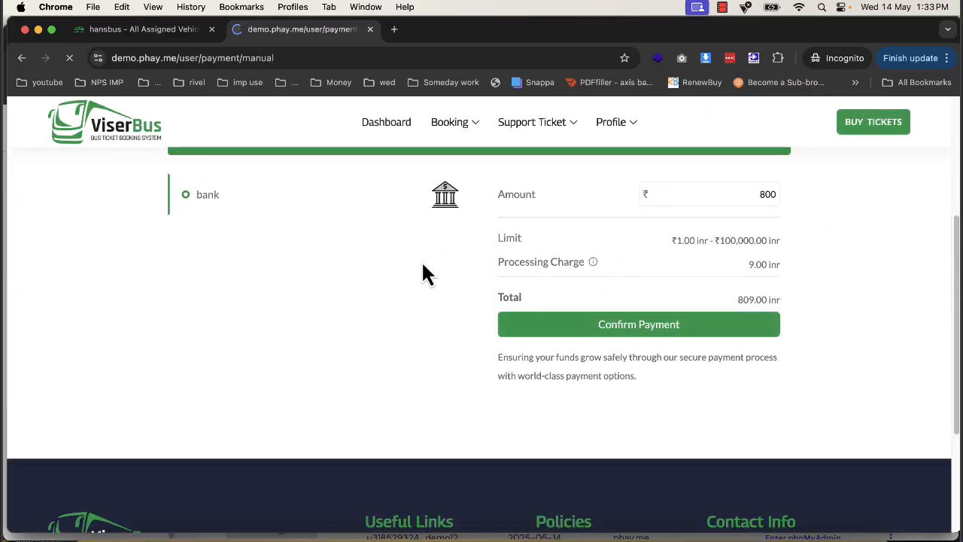
{"action": "scroll", "coordinate": [459, 421], "scroll_direction": "down", "scroll_amount": 2}
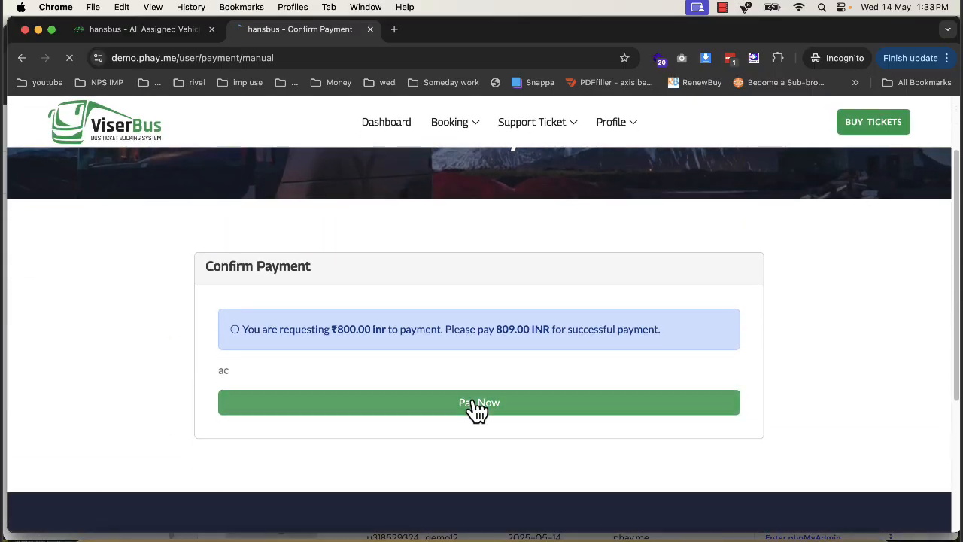
{"action": "left_click", "coordinate": [473, 407]}
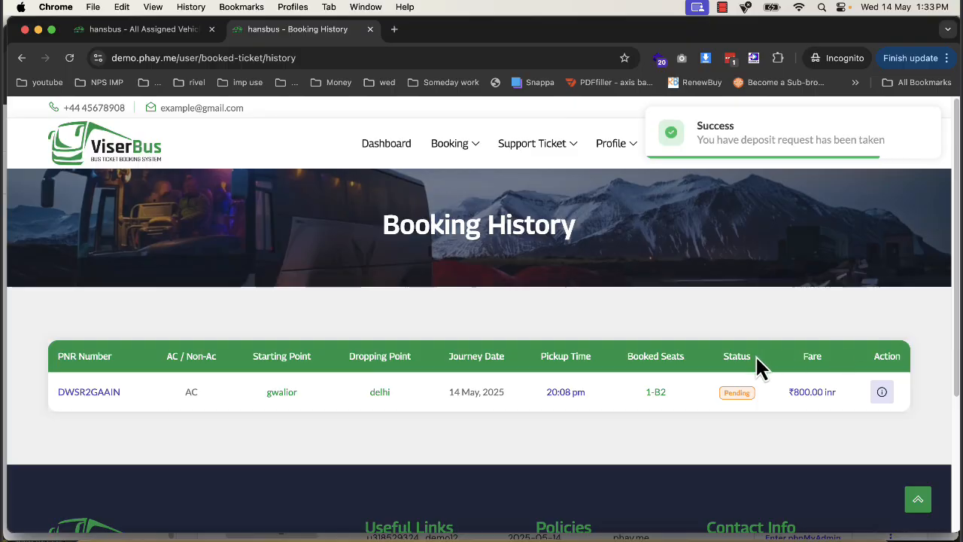
- Switch to the admin panel and approve the customer's pending bank payment
{"action": "left_click", "coordinate": [137, 30]}
{"action": "left_click", "coordinate": [91, 253]}
{"action": "left_click", "coordinate": [96, 285]}
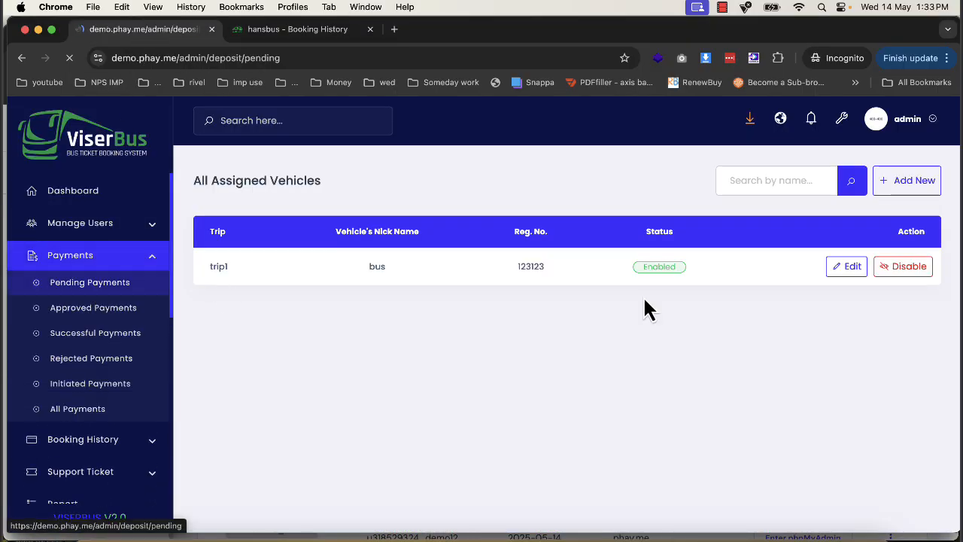
{"action": "left_click", "coordinate": [910, 280]}
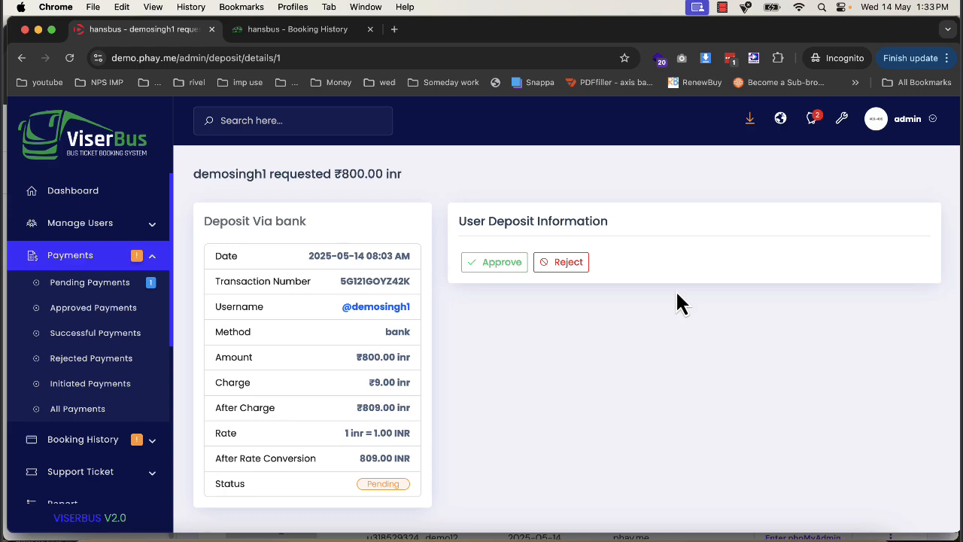
{"action": "left_click", "coordinate": [517, 268]}
{"action": "left_click", "coordinate": [631, 221]}
- Reload the customer's booking history, view the printable ticket for the booking, and return to the history
{"action": "left_click", "coordinate": [325, 37]}
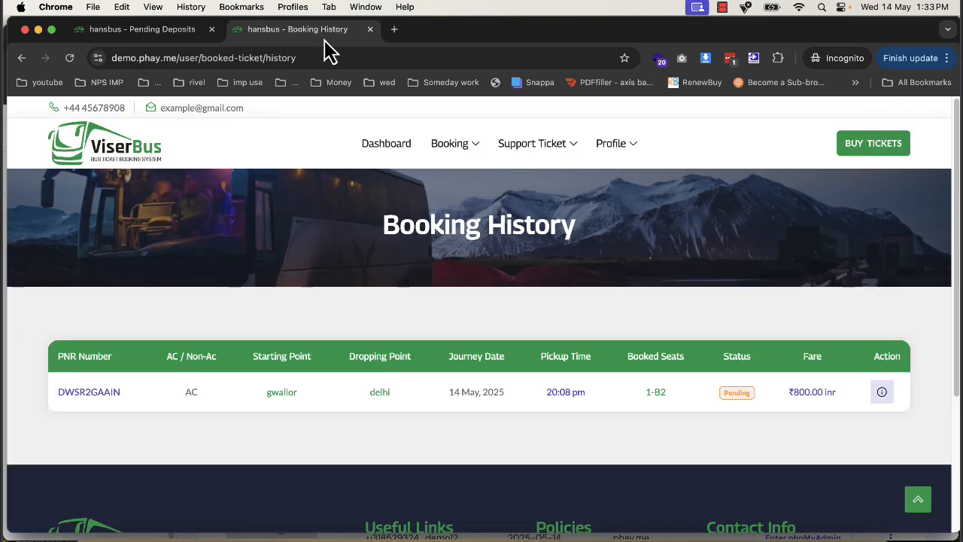
{"action": "left_click", "coordinate": [68, 59]}
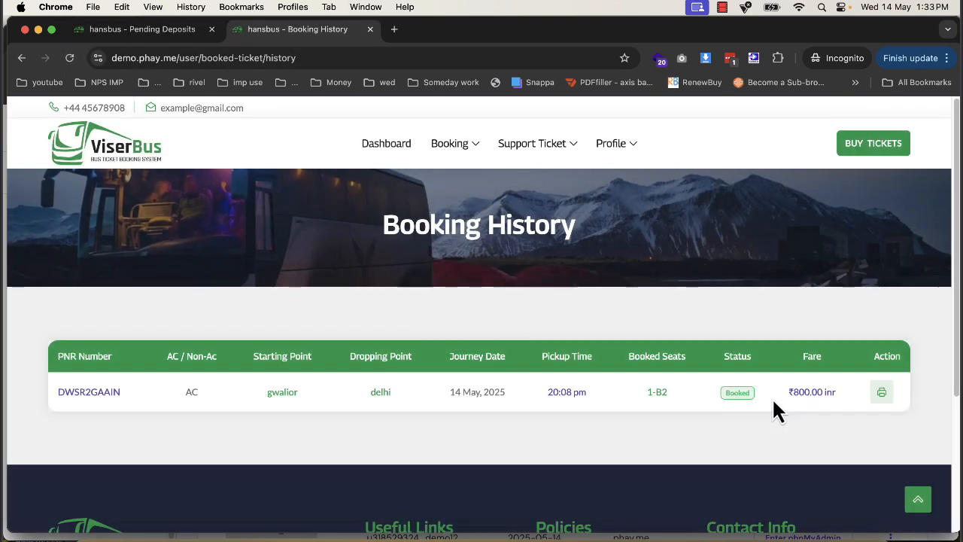
{"action": "left_click", "coordinate": [882, 392]}
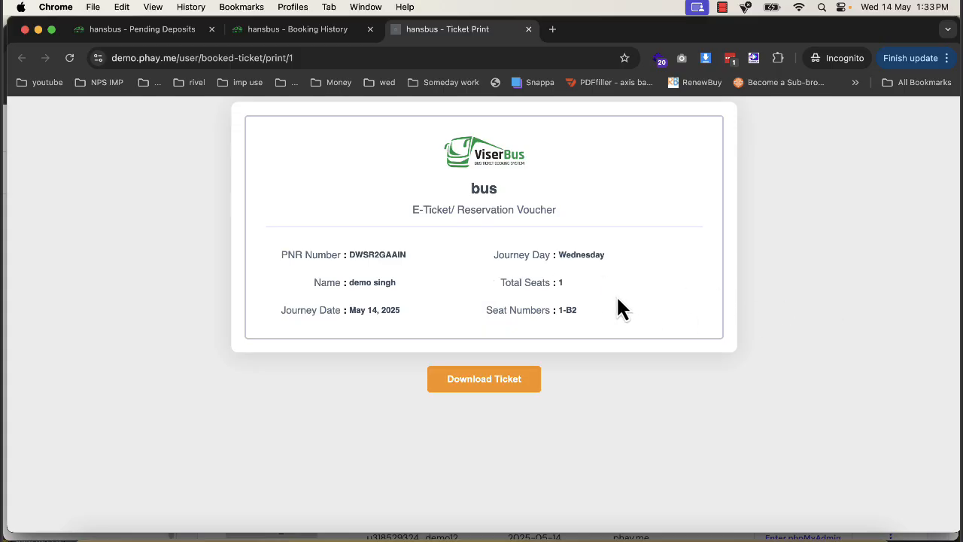
{"action": "left_click_drag", "start_coordinate": [639, 323], "coordinate": [655, 297]}
{"action": "left_click", "coordinate": [434, 273]}
{"action": "left_click_drag", "start_coordinate": [352, 282], "coordinate": [440, 301]}
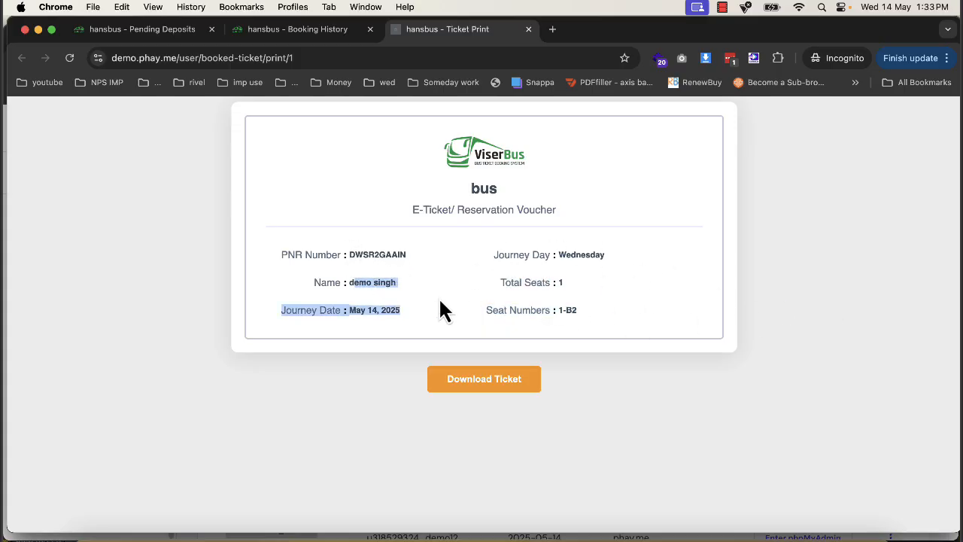
{"action": "left_click", "coordinate": [307, 32]}
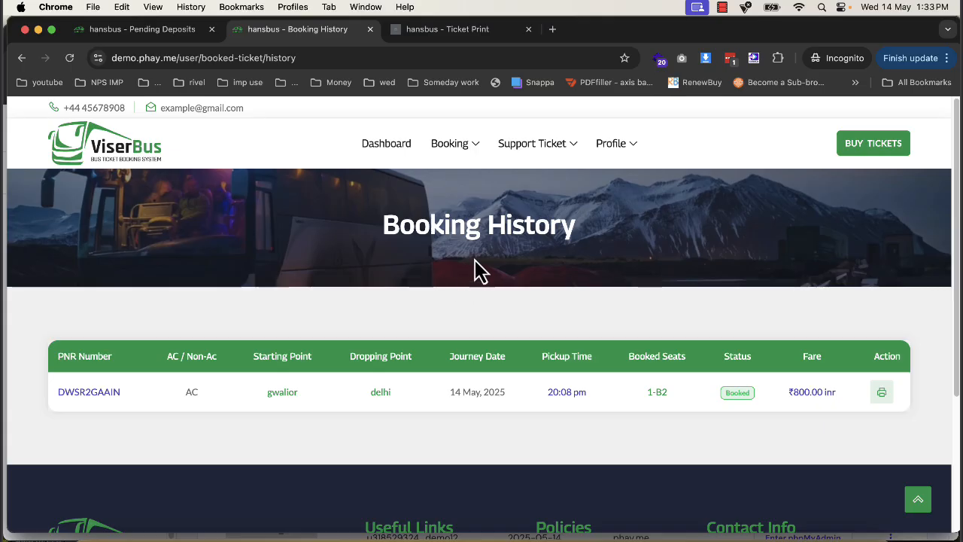